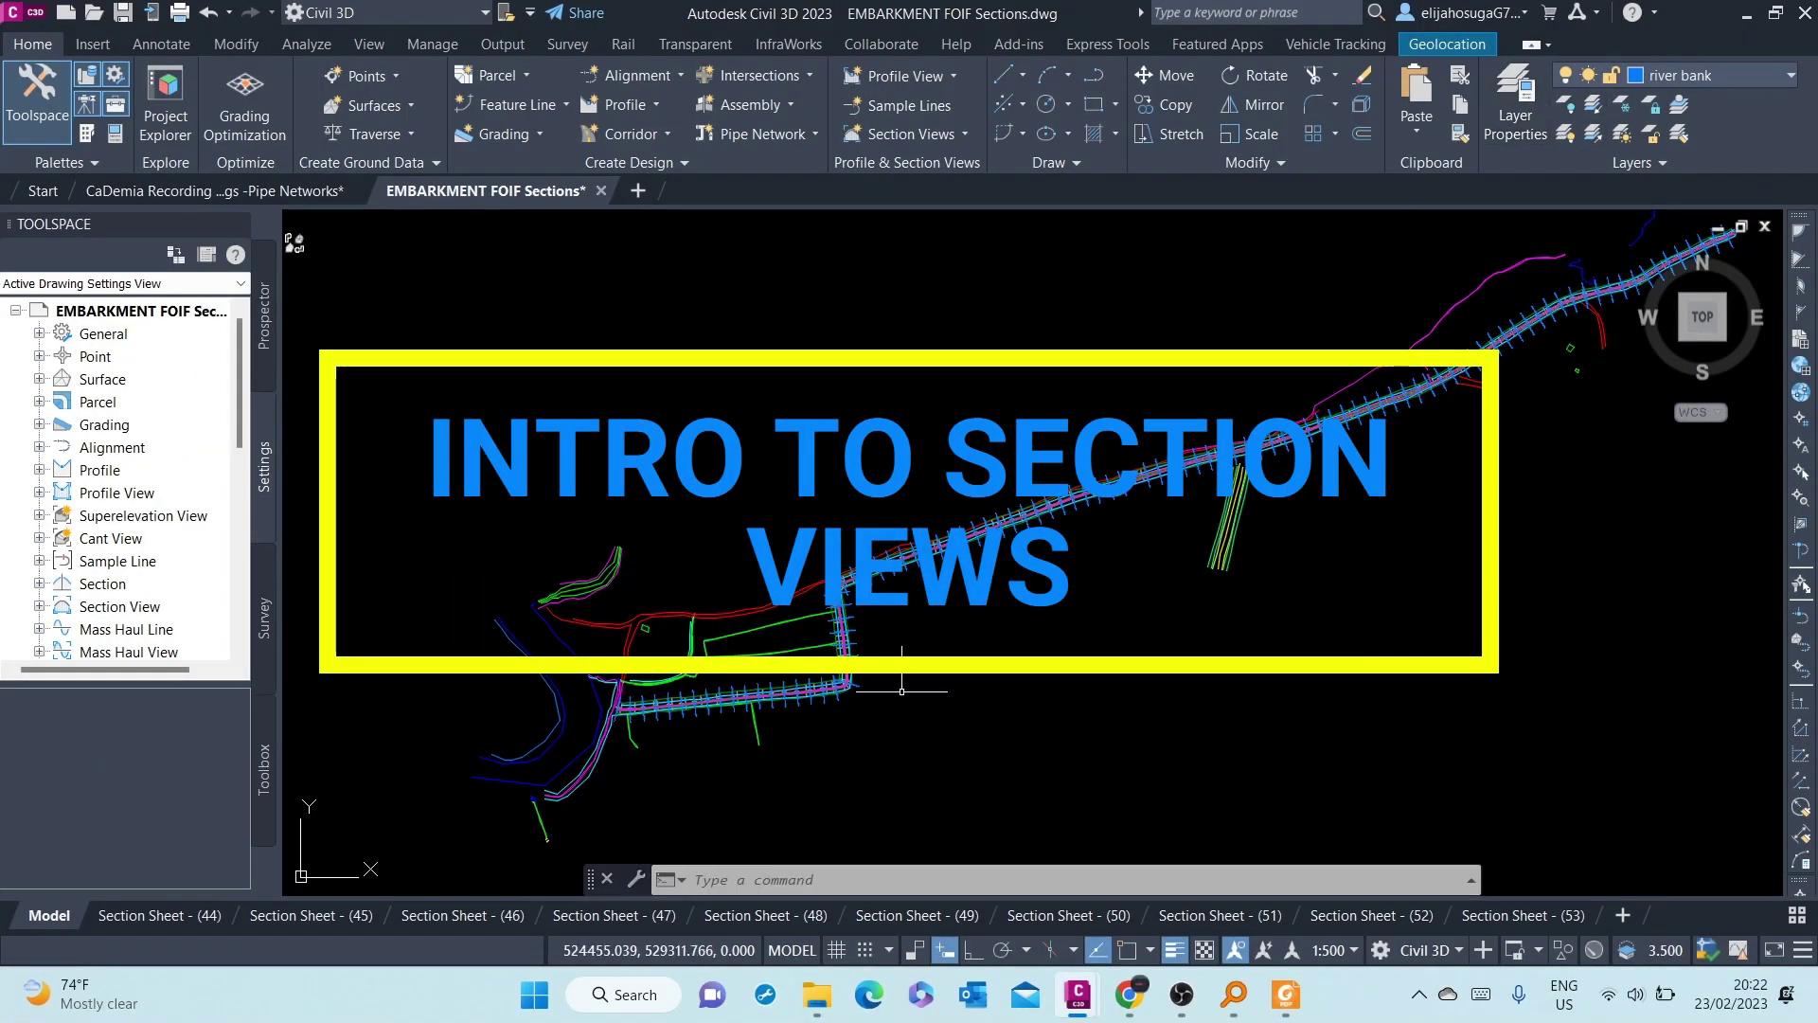
scroll(1172, 569, down, 5)
scroll(1400, 595, down, 2)
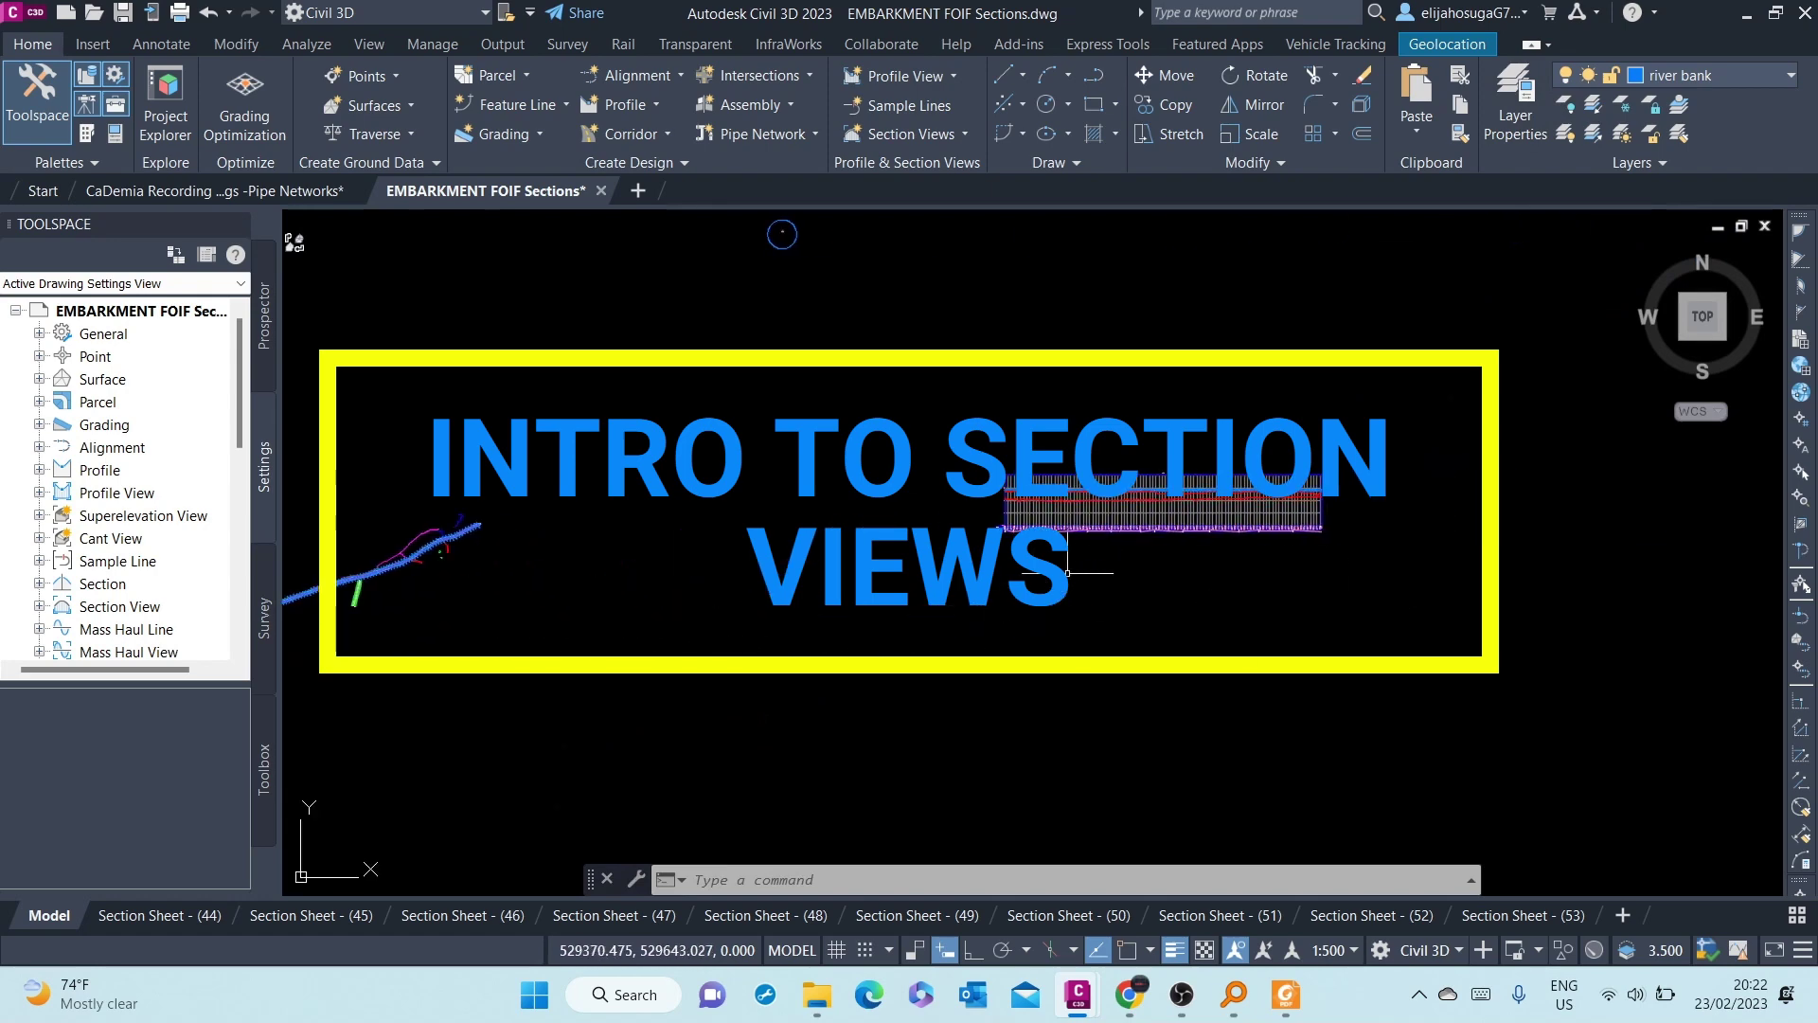
scroll(1117, 526, up, 4)
scroll(1320, 600, down, 5)
Pan across the section sheets to frame stations 0+020.00, 0+060.00 and 0+100.00 together.
middle_drag(1320, 602, 1015, 626)
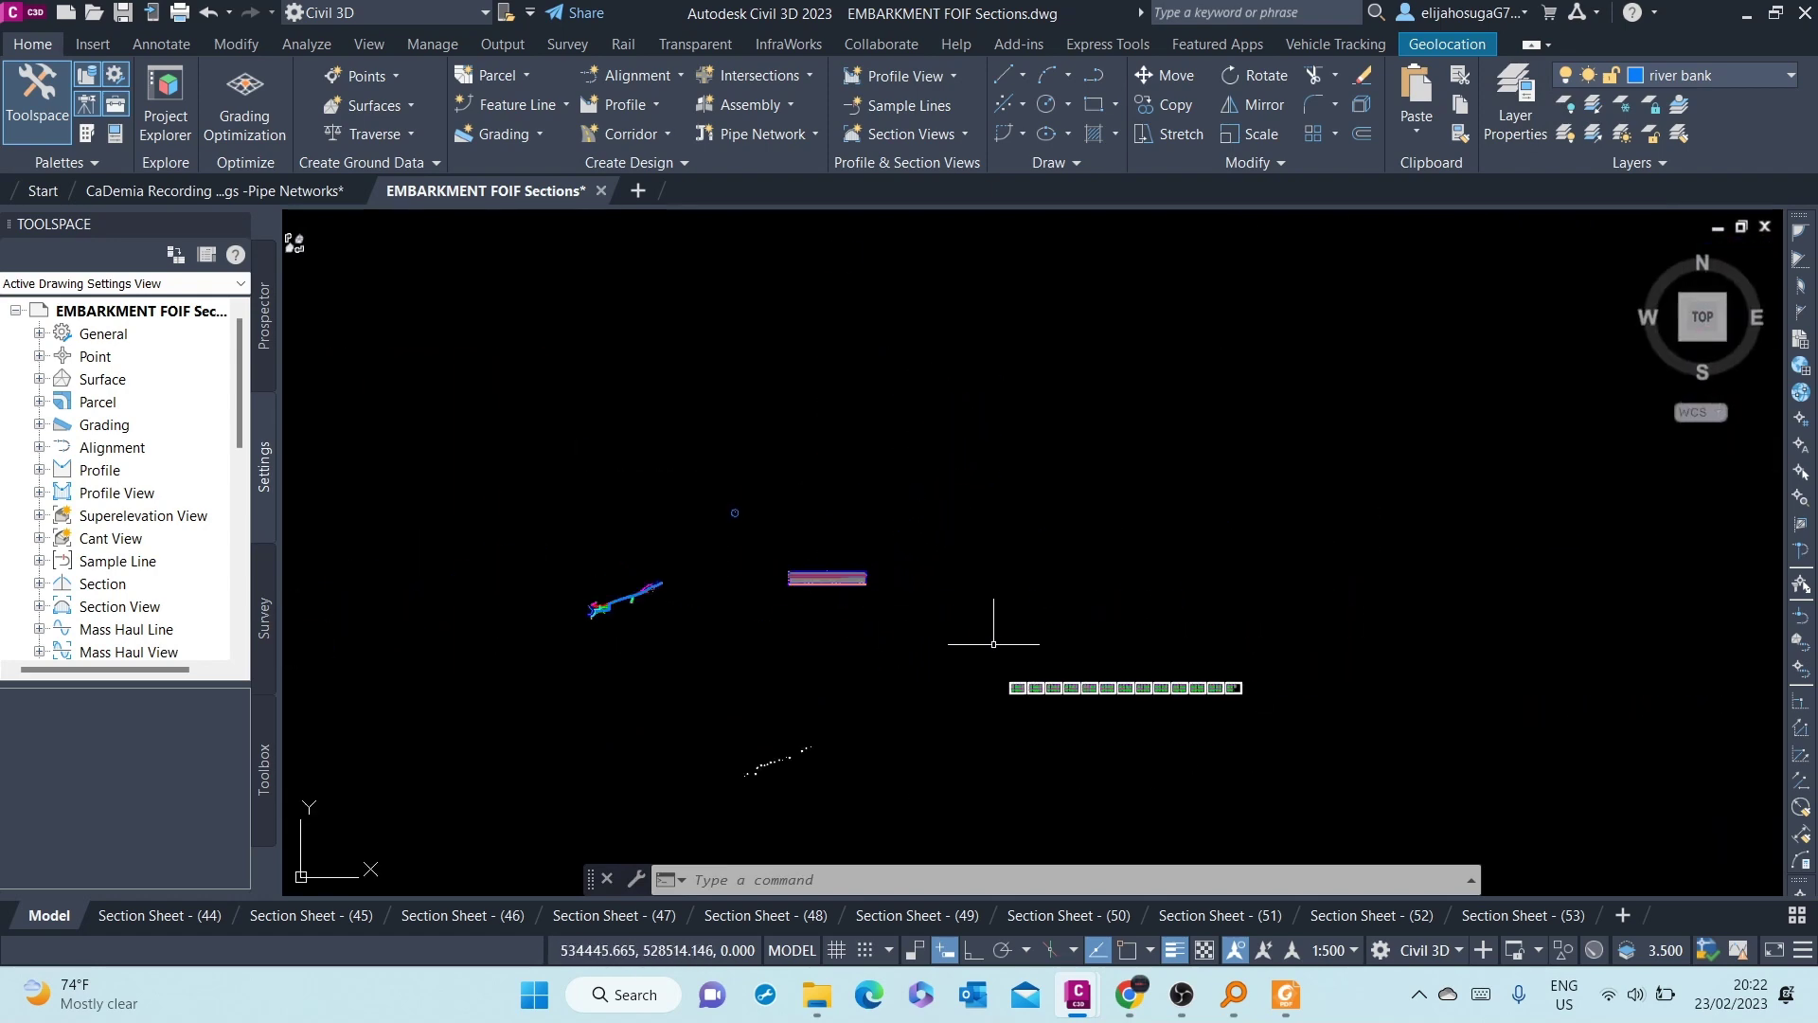
scroll(995, 630, up, 5)
scroll(1027, 710, up, 2)
scroll(980, 611, up, 6)
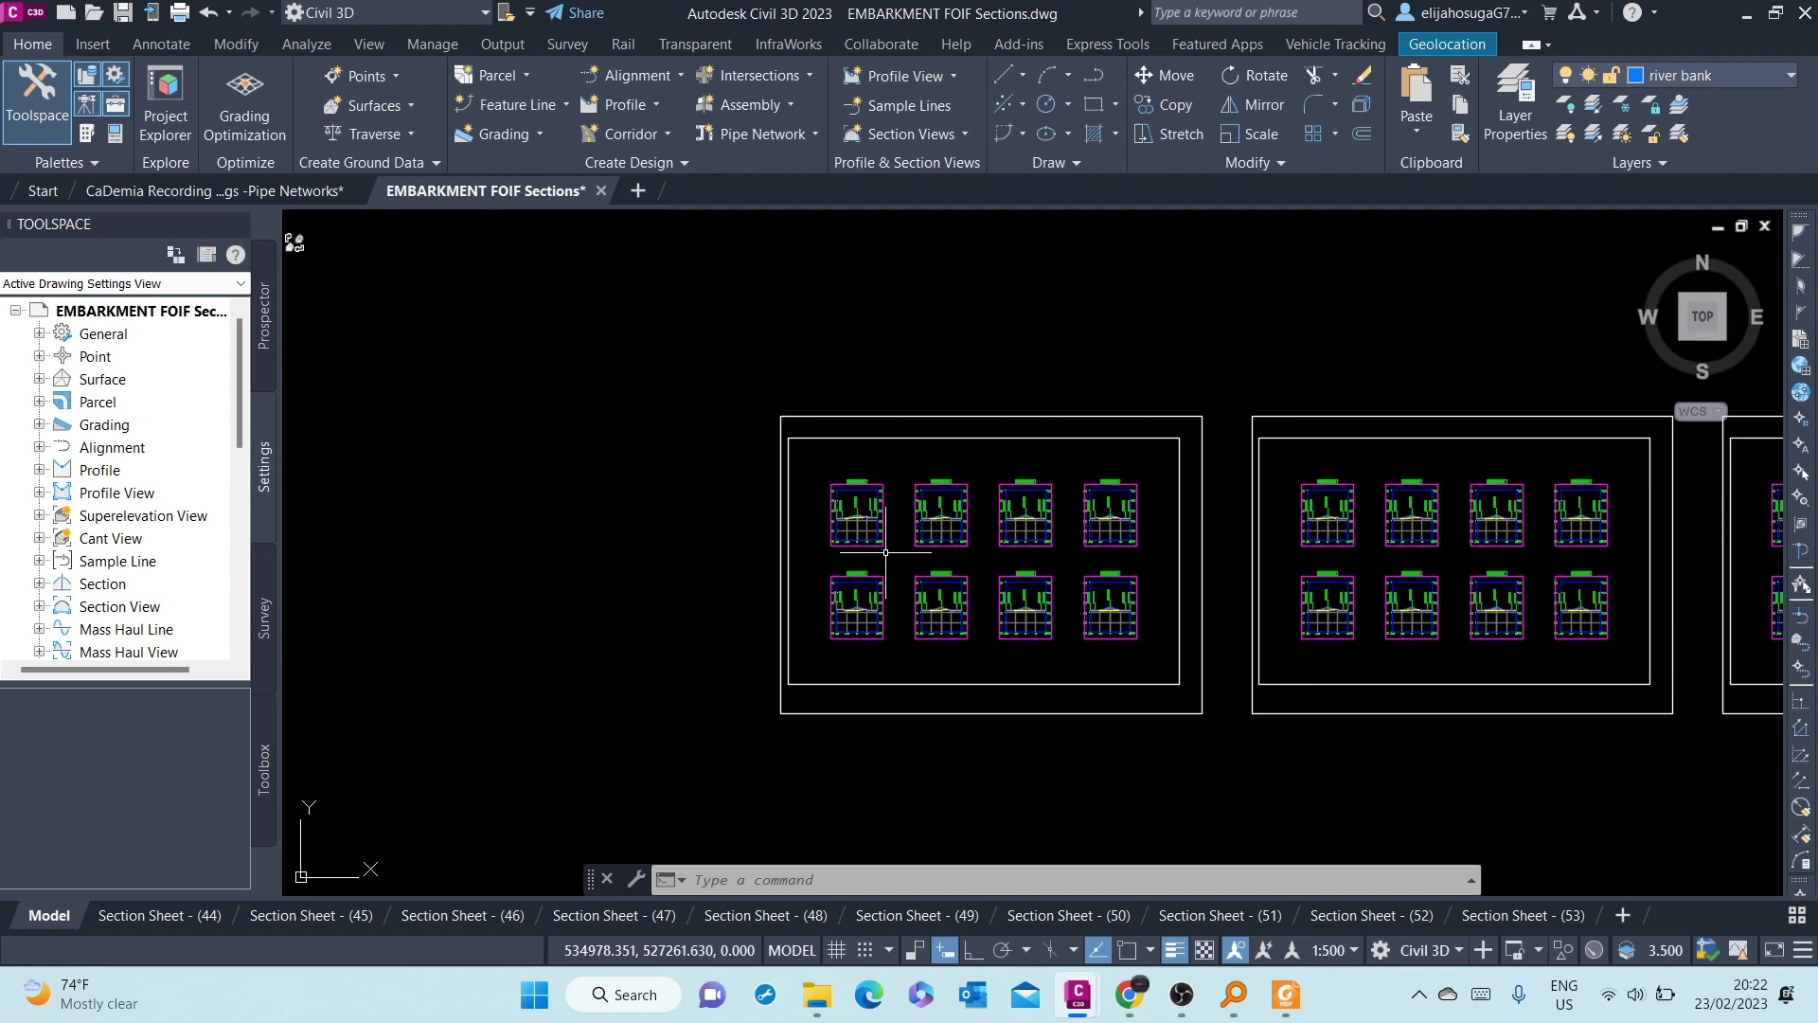
scroll(886, 551, up, 2)
scroll(852, 483, up, 2)
scroll(832, 462, up, 2)
scroll(836, 456, up, 2)
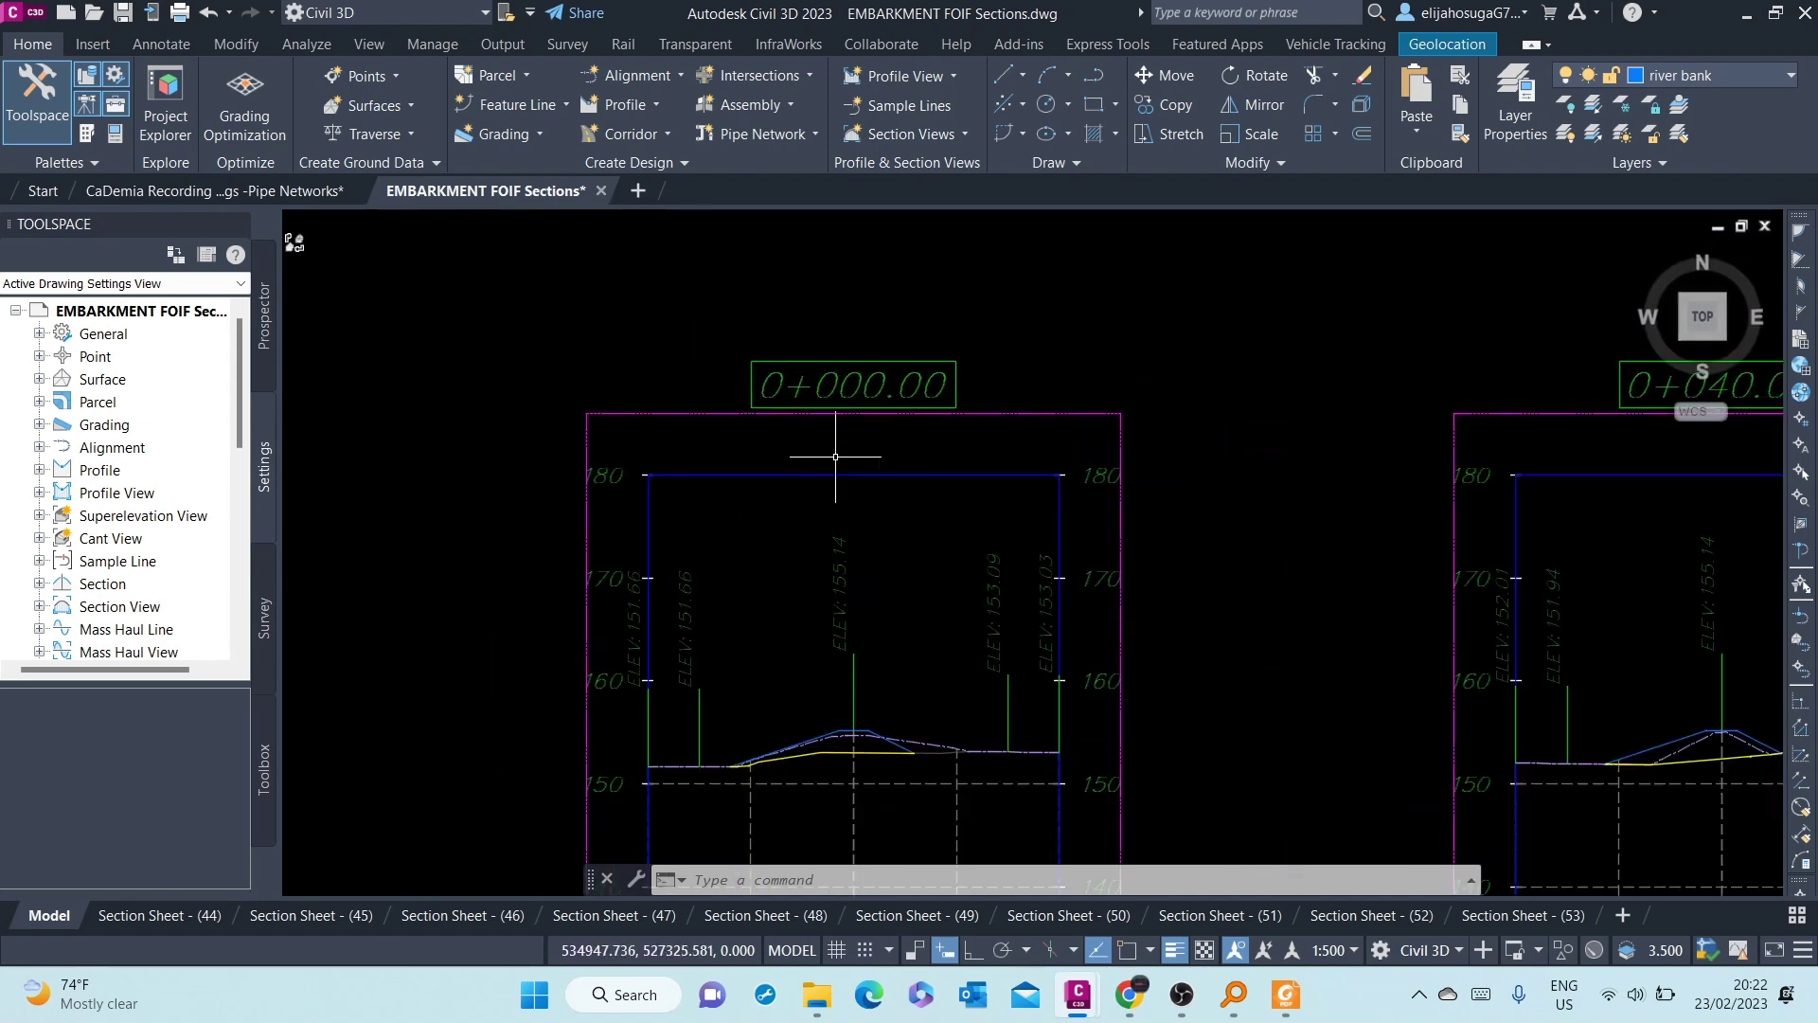
scroll(835, 456, down, 4)
scroll(838, 526, up, 4)
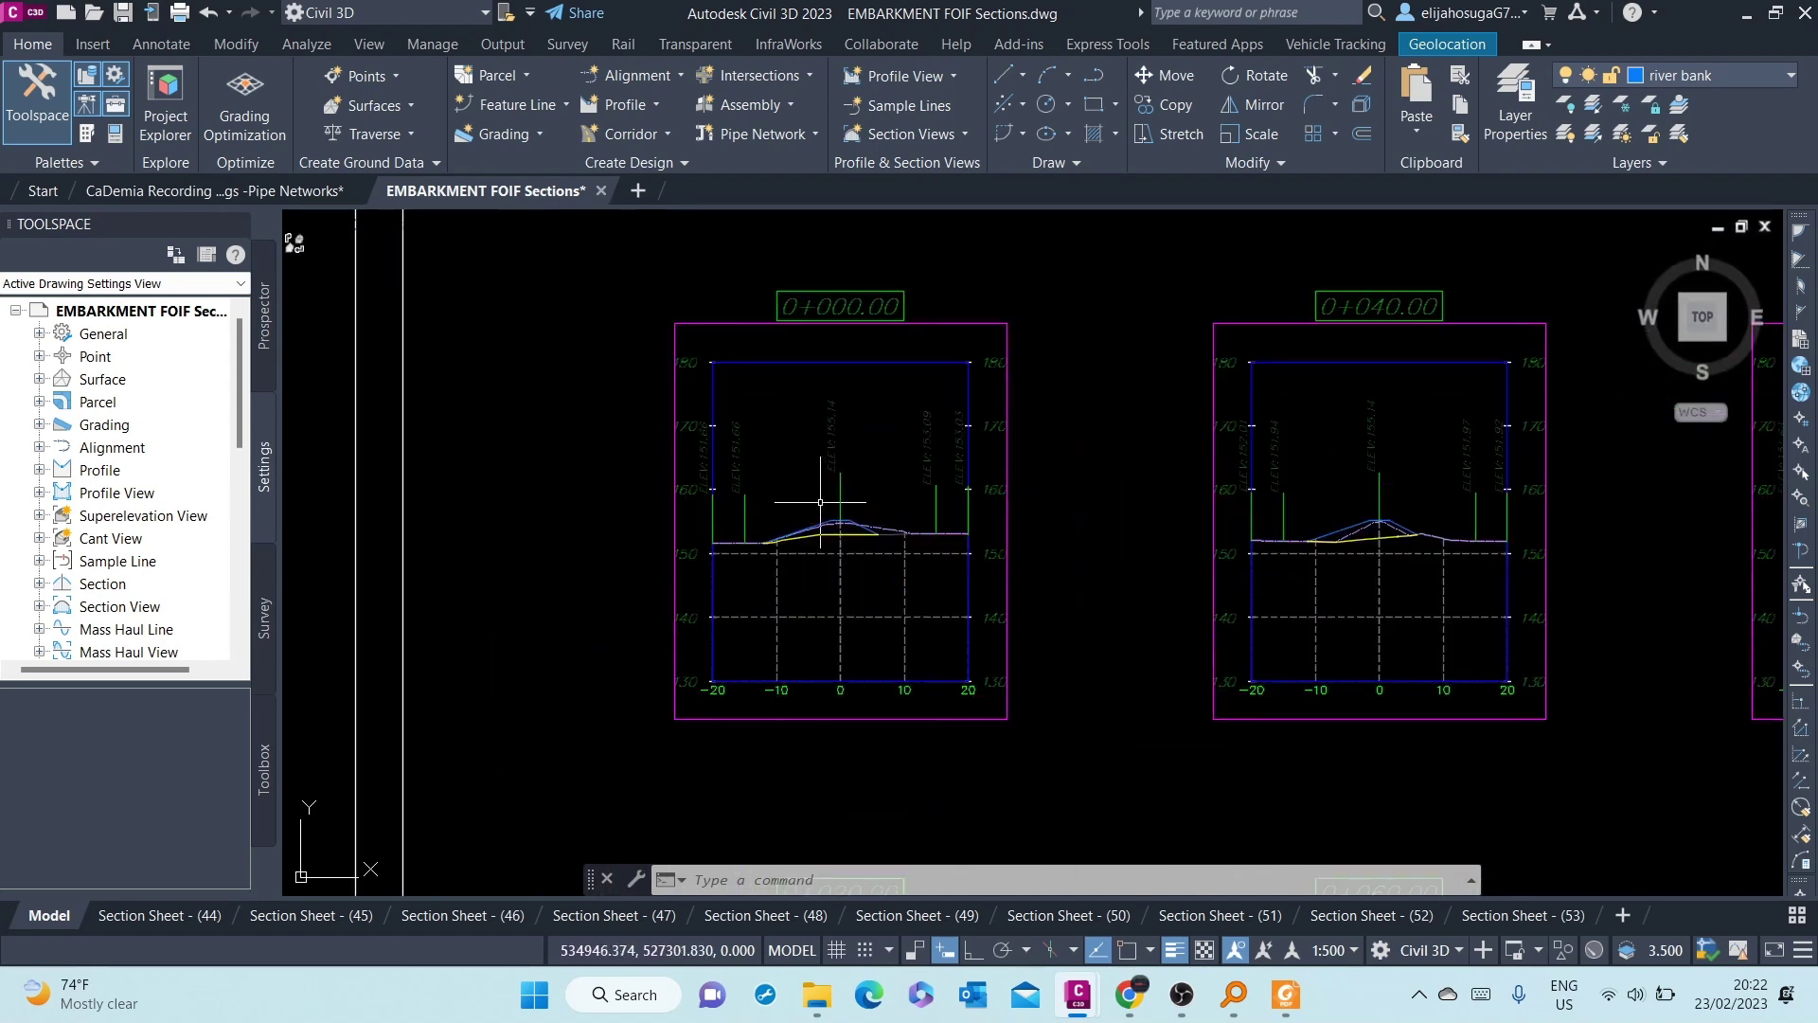
scroll(821, 507, up, 4)
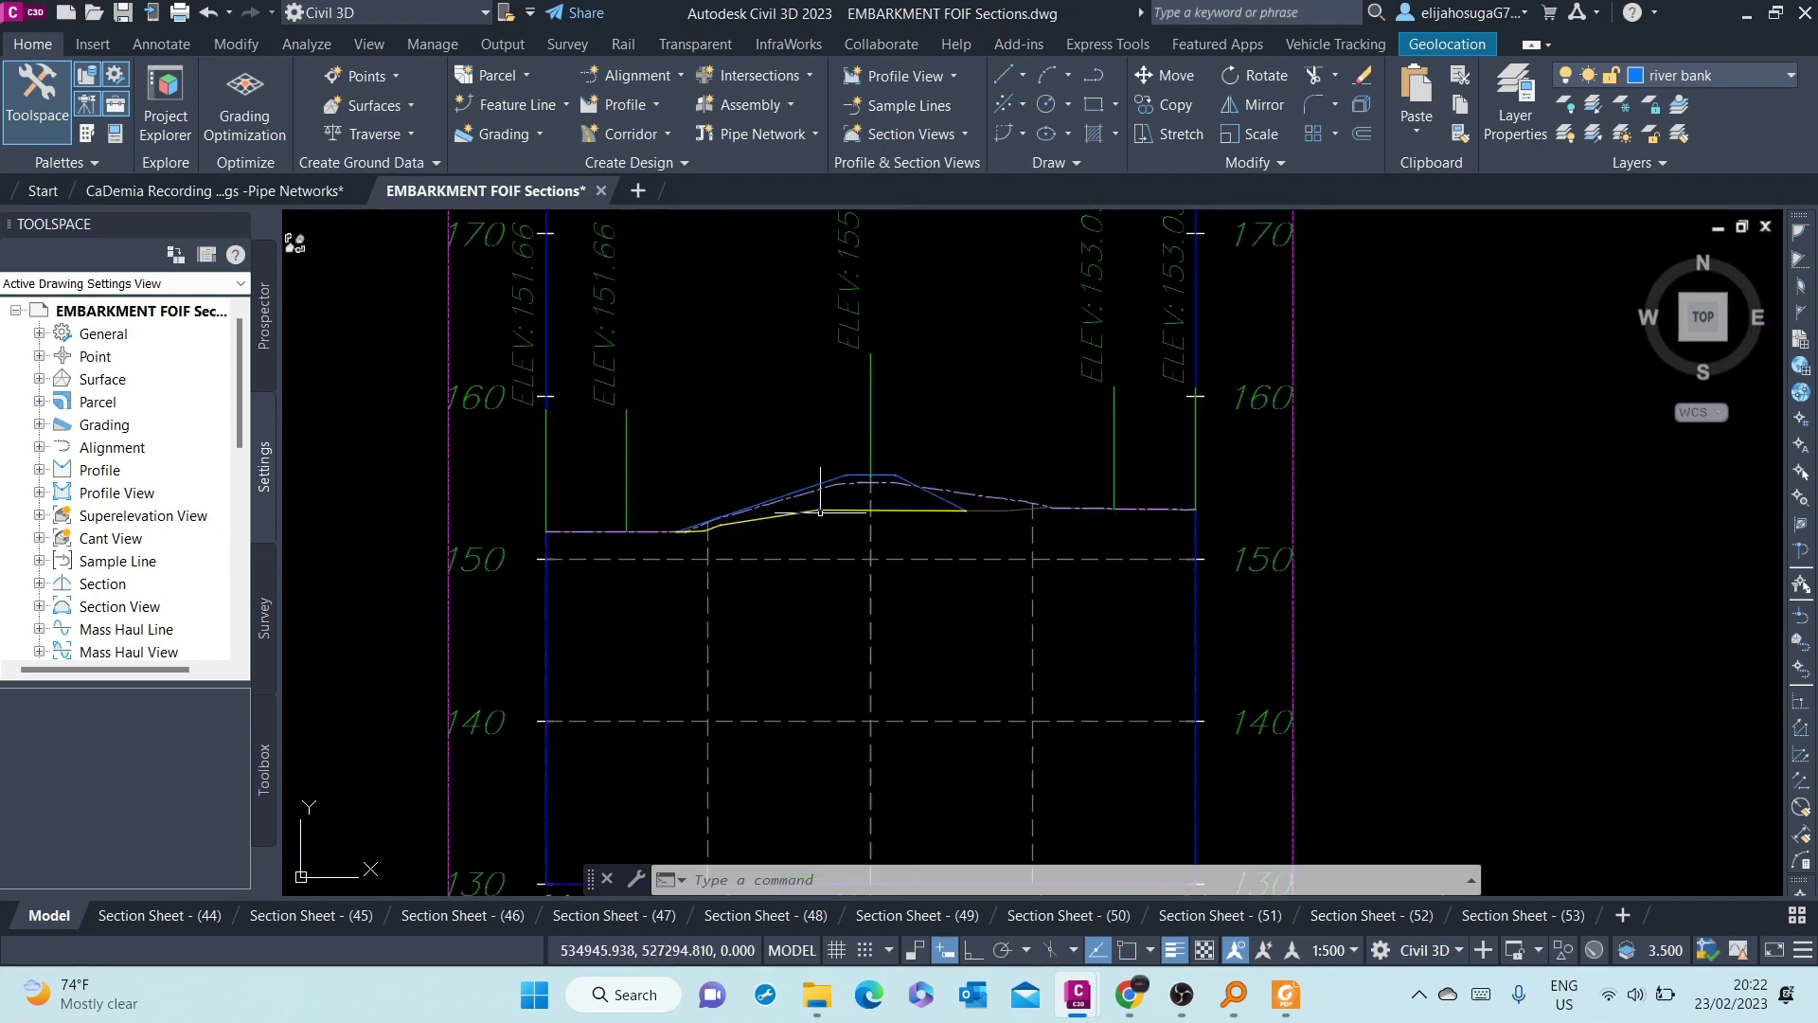
scroll(822, 490, down, 2)
scroll(820, 491, down, 2)
scroll(841, 427, up, 4)
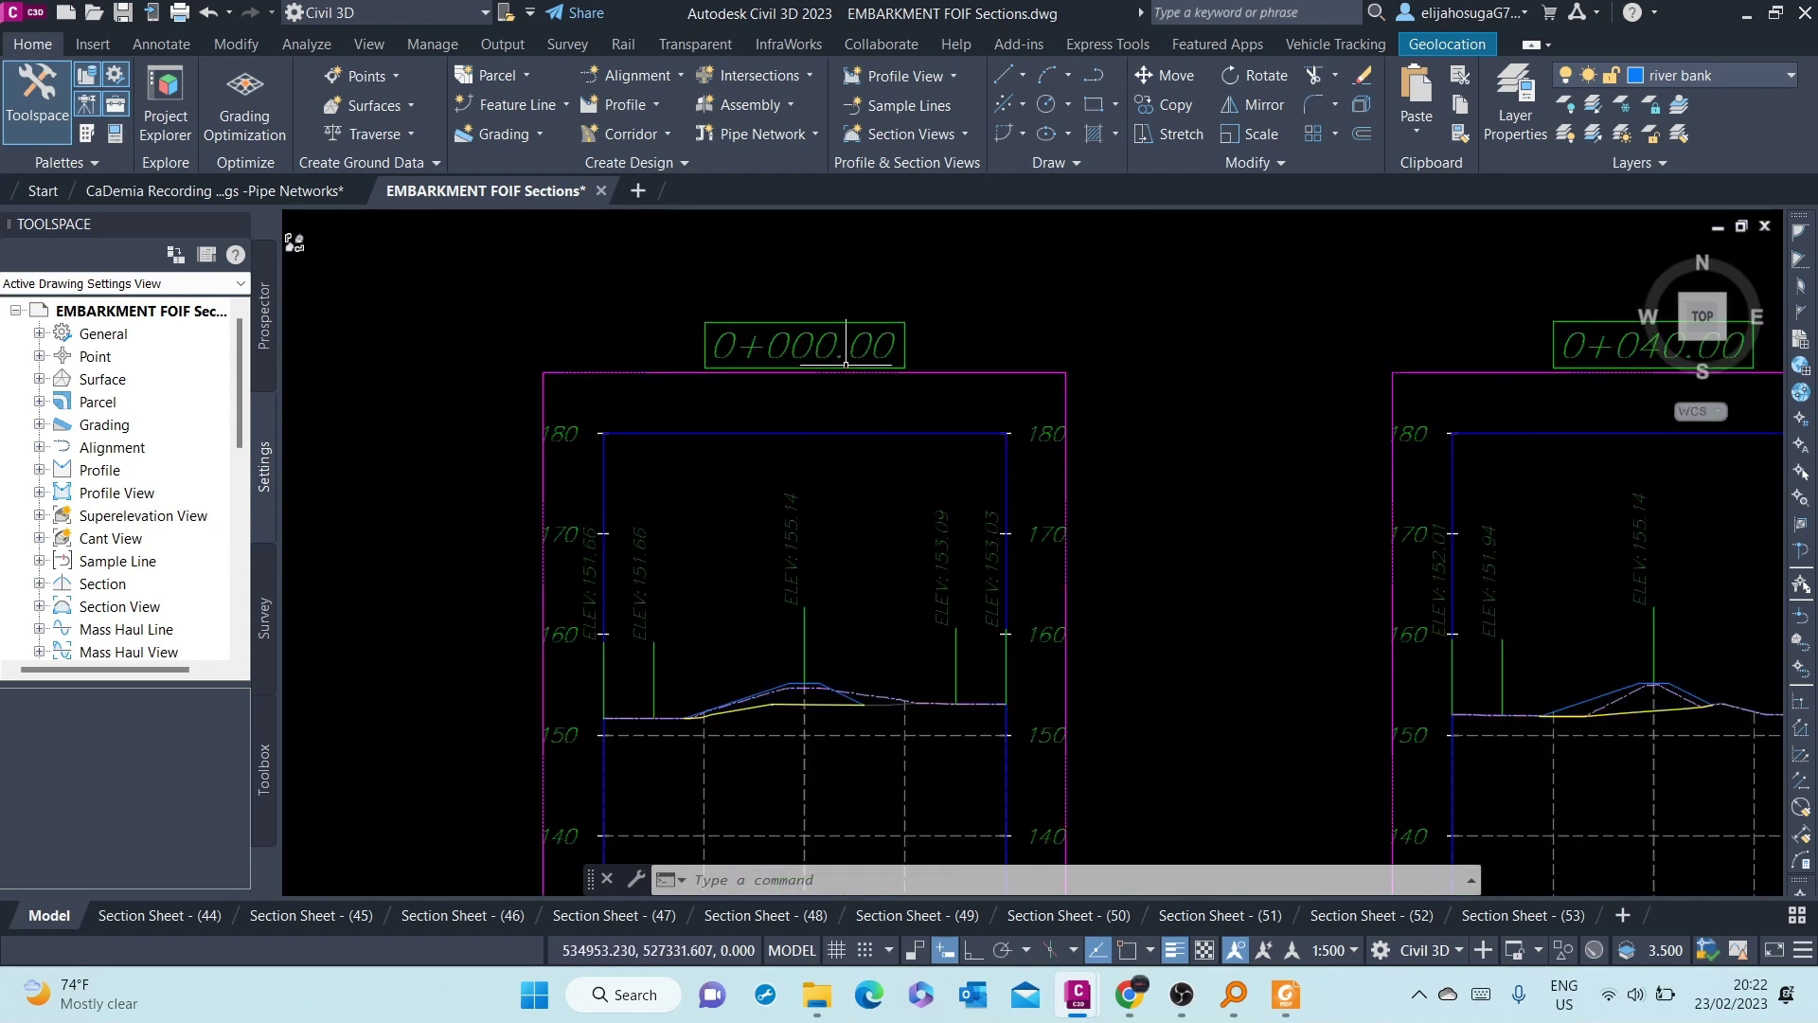
scroll(845, 347, down, 4)
scroll(833, 654, up, 4)
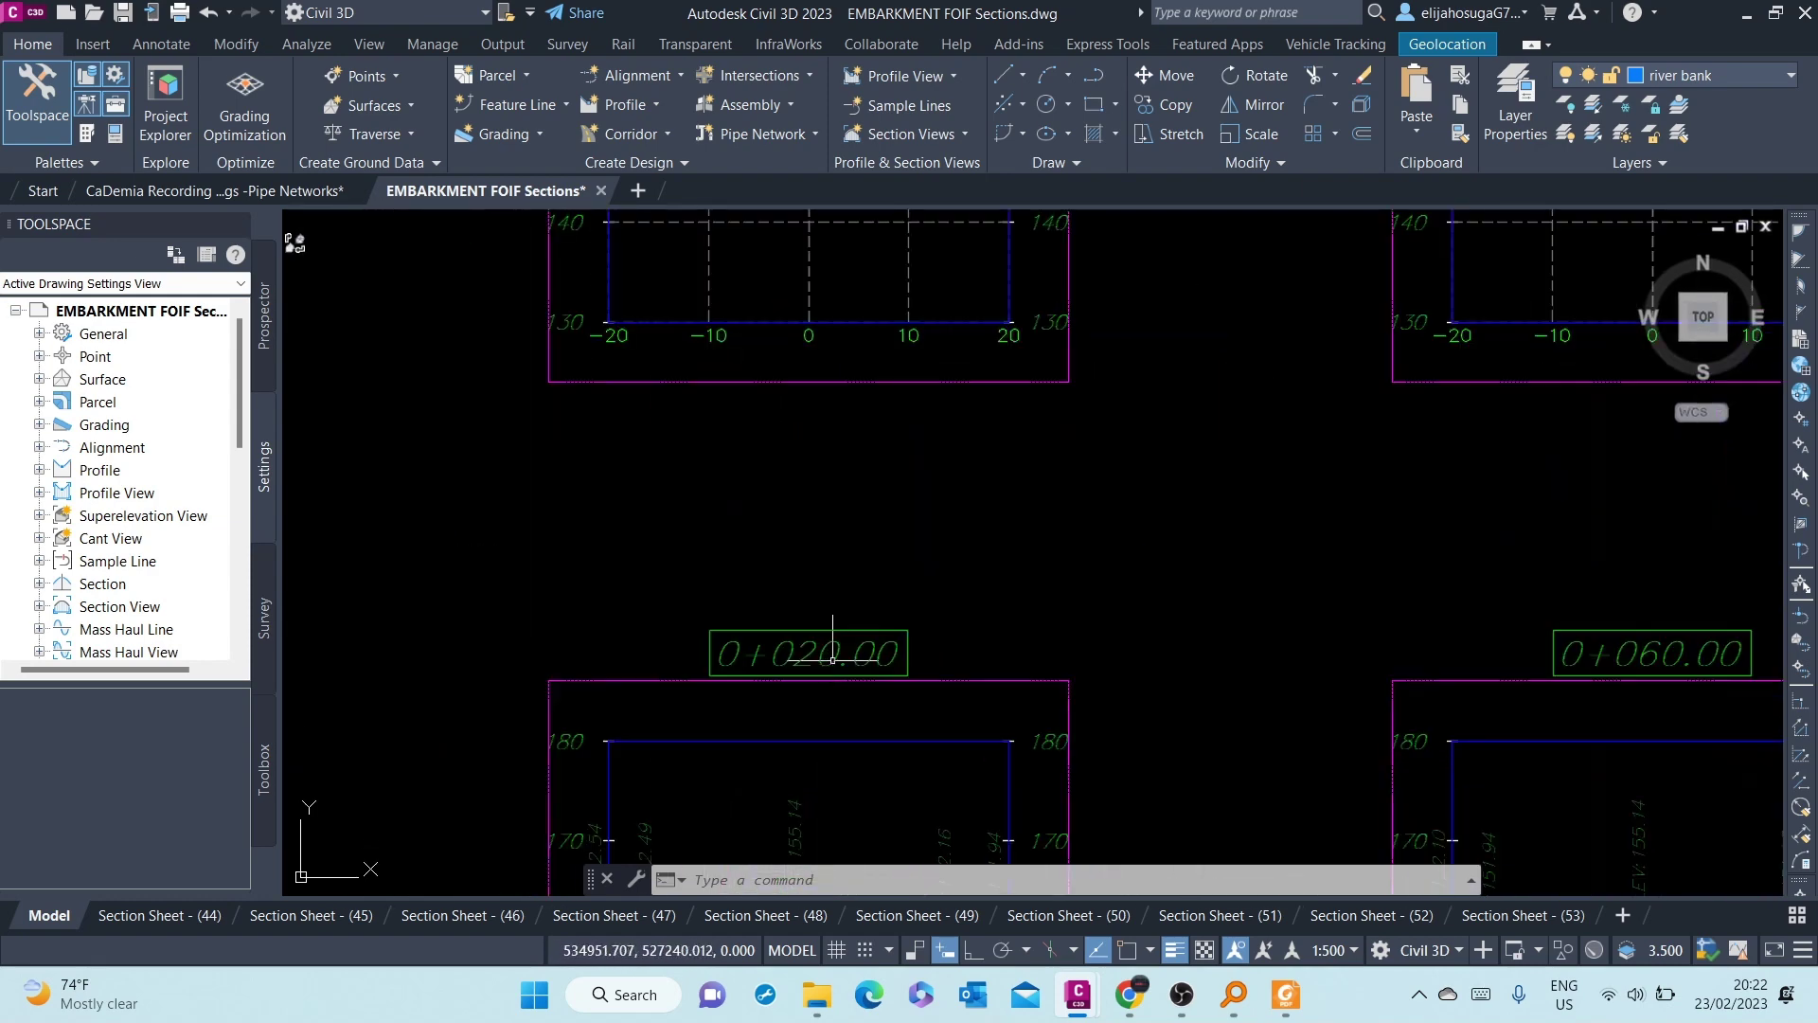
middle_drag(771, 346, 898, 654)
scroll(969, 384, up, 1)
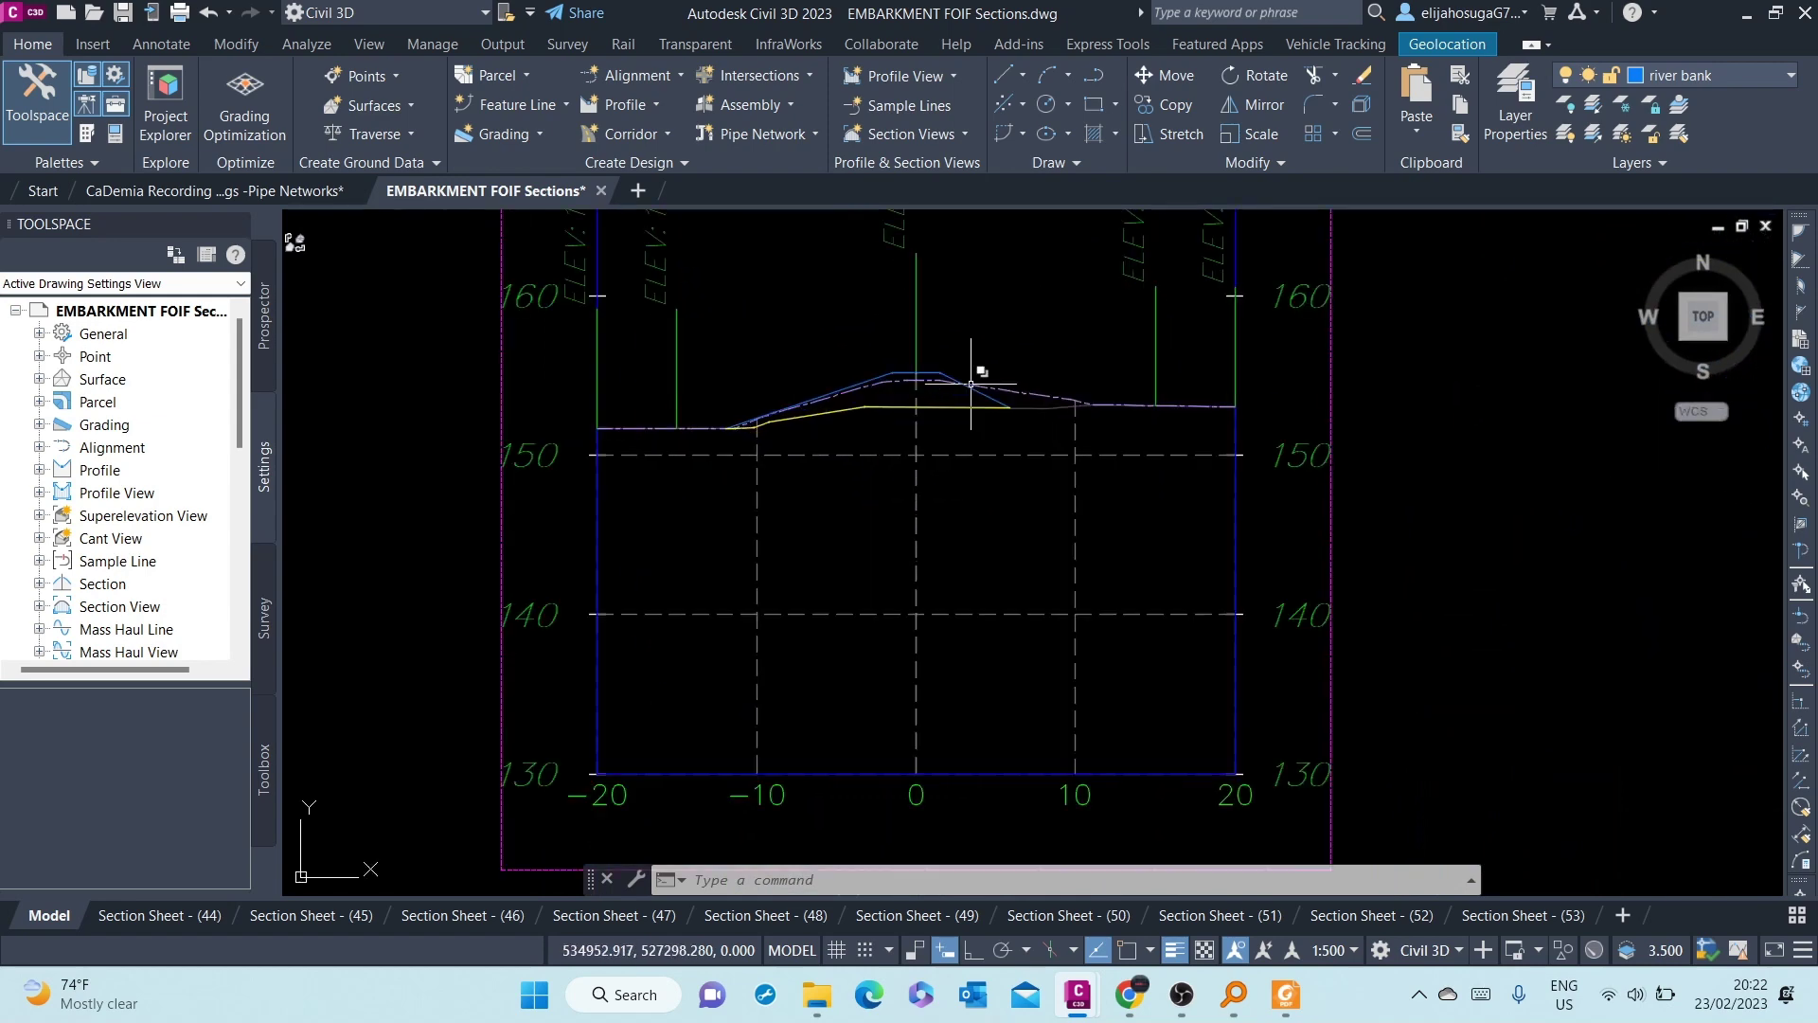
scroll(858, 327, up, 2)
scroll(753, 360, down, 2)
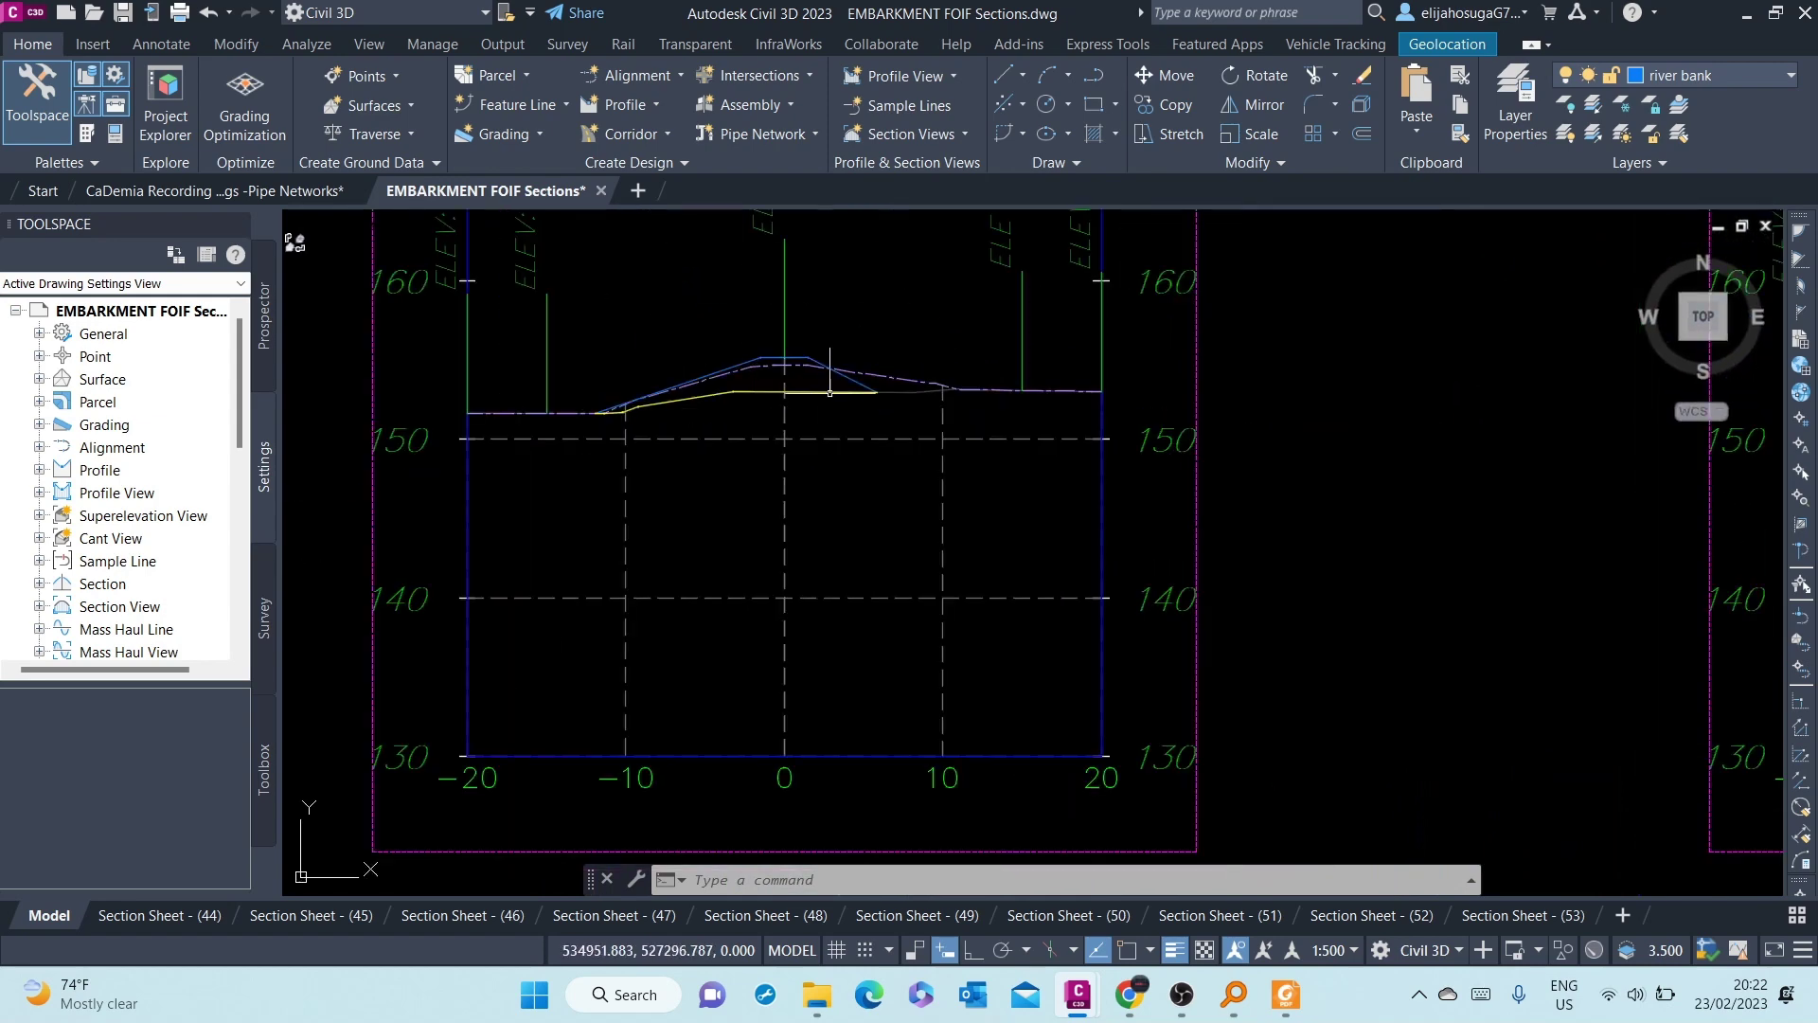
scroll(938, 393, up, 3)
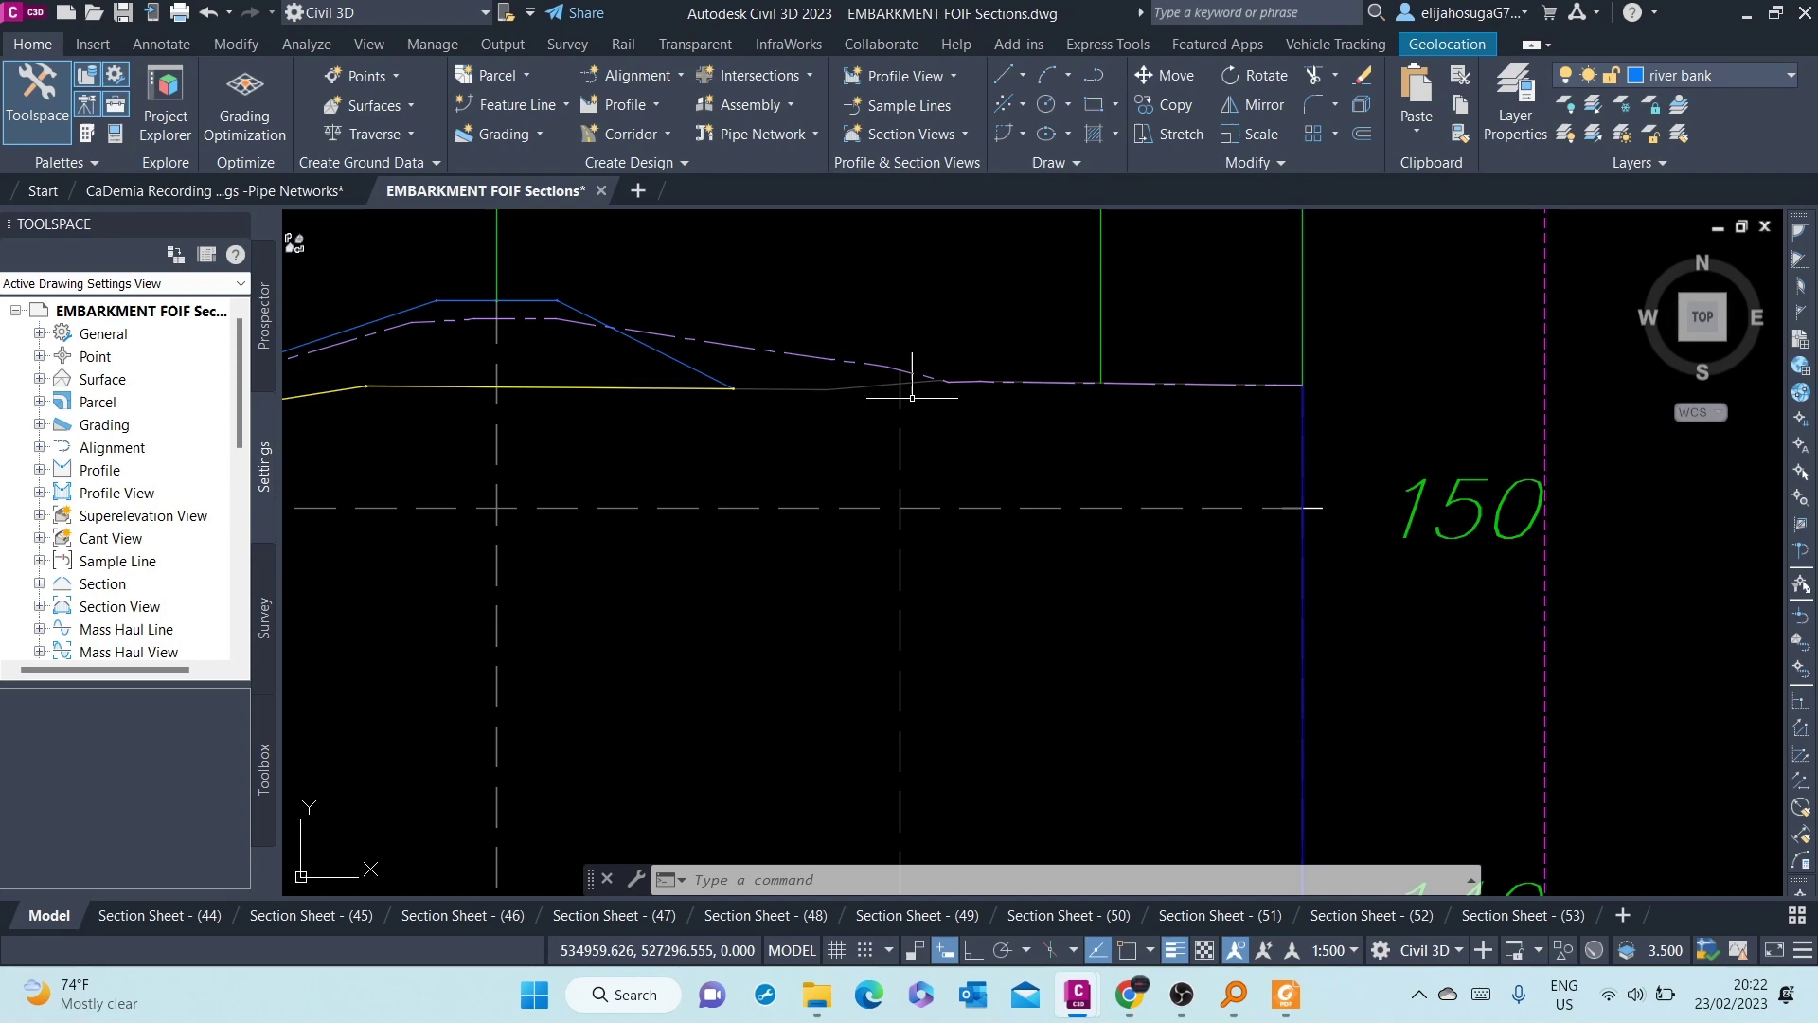
scroll(954, 385, down, 3)
scroll(936, 412, down, 2)
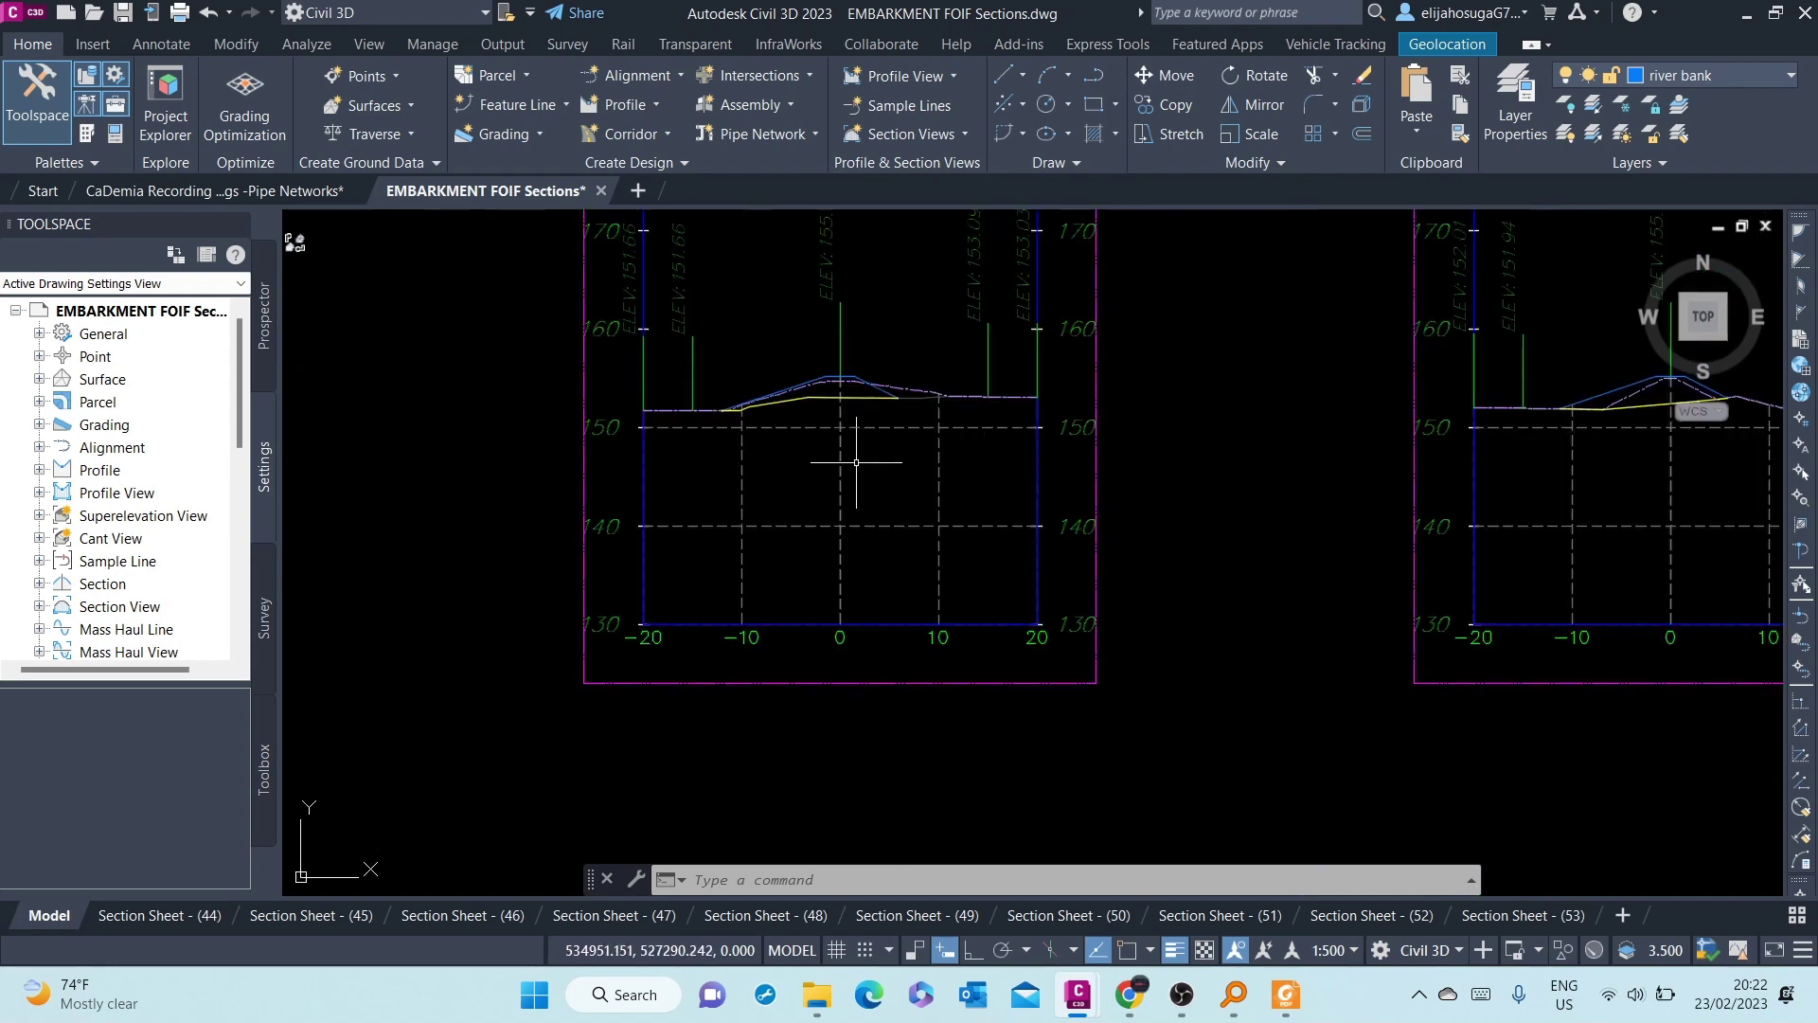
scroll(857, 486, down, 2)
scroll(832, 648, up, 2)
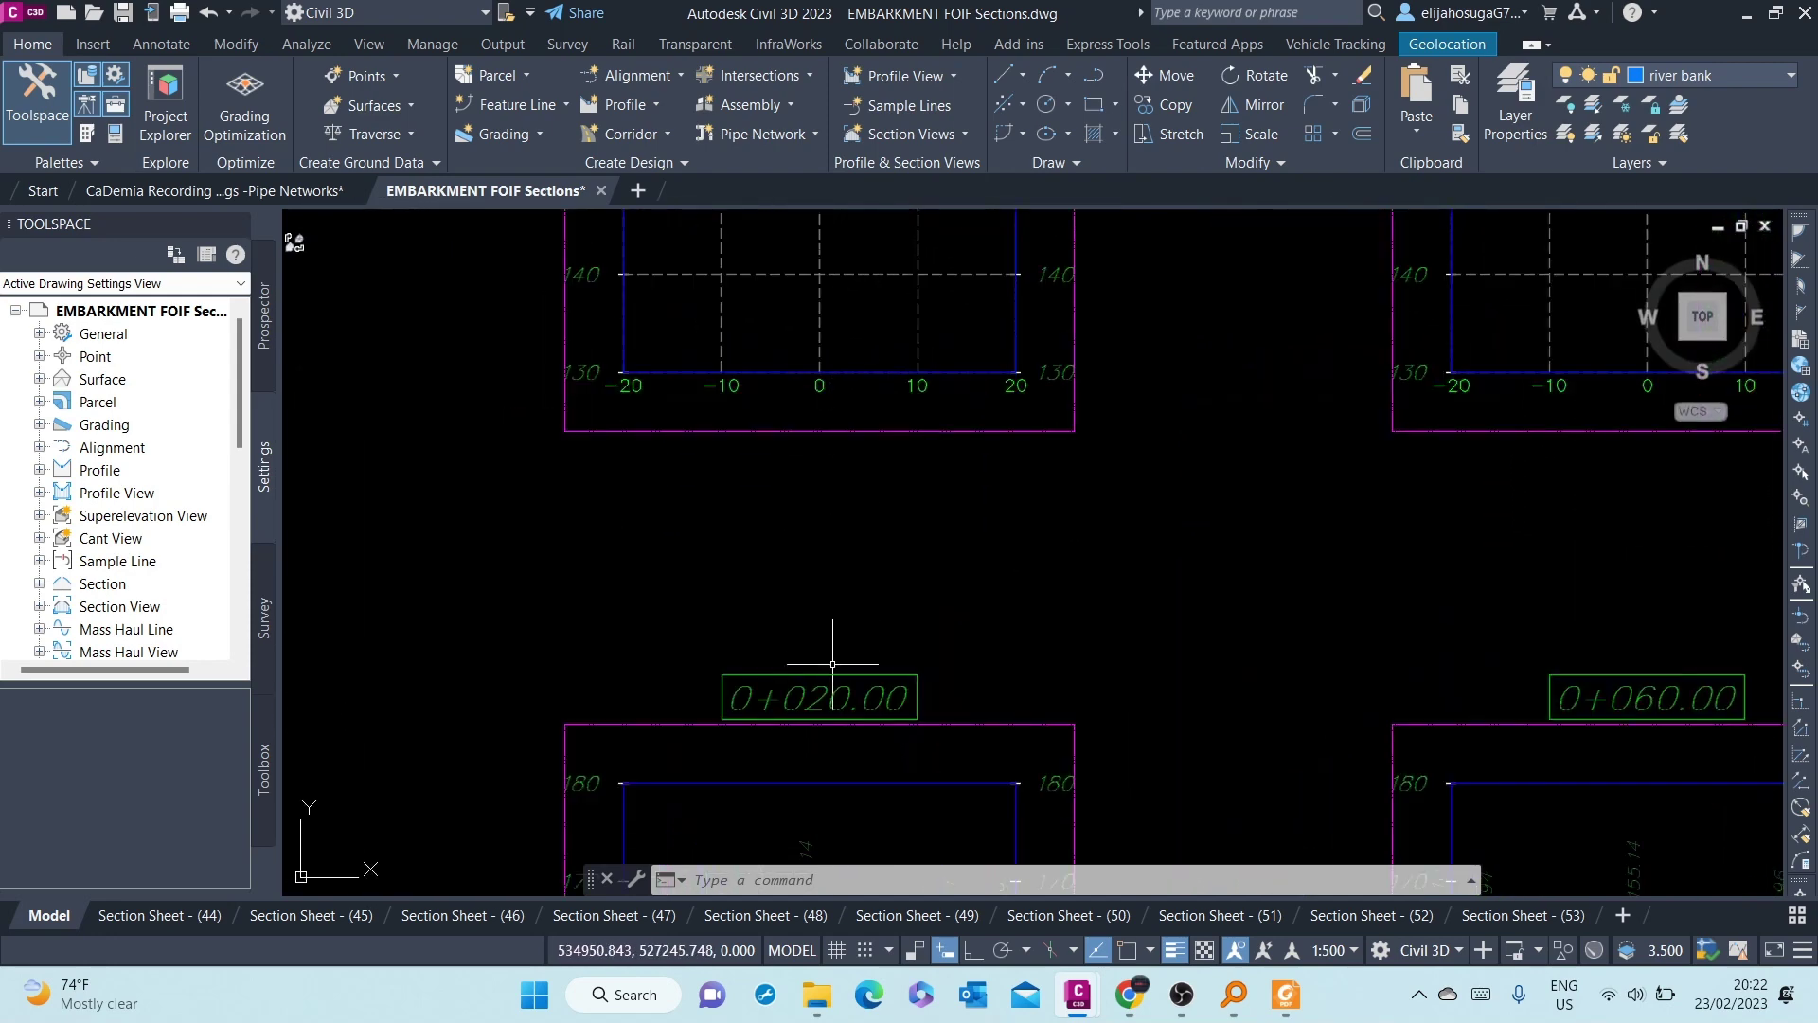
scroll(816, 464, down, 2)
scroll(976, 466, down, 1)
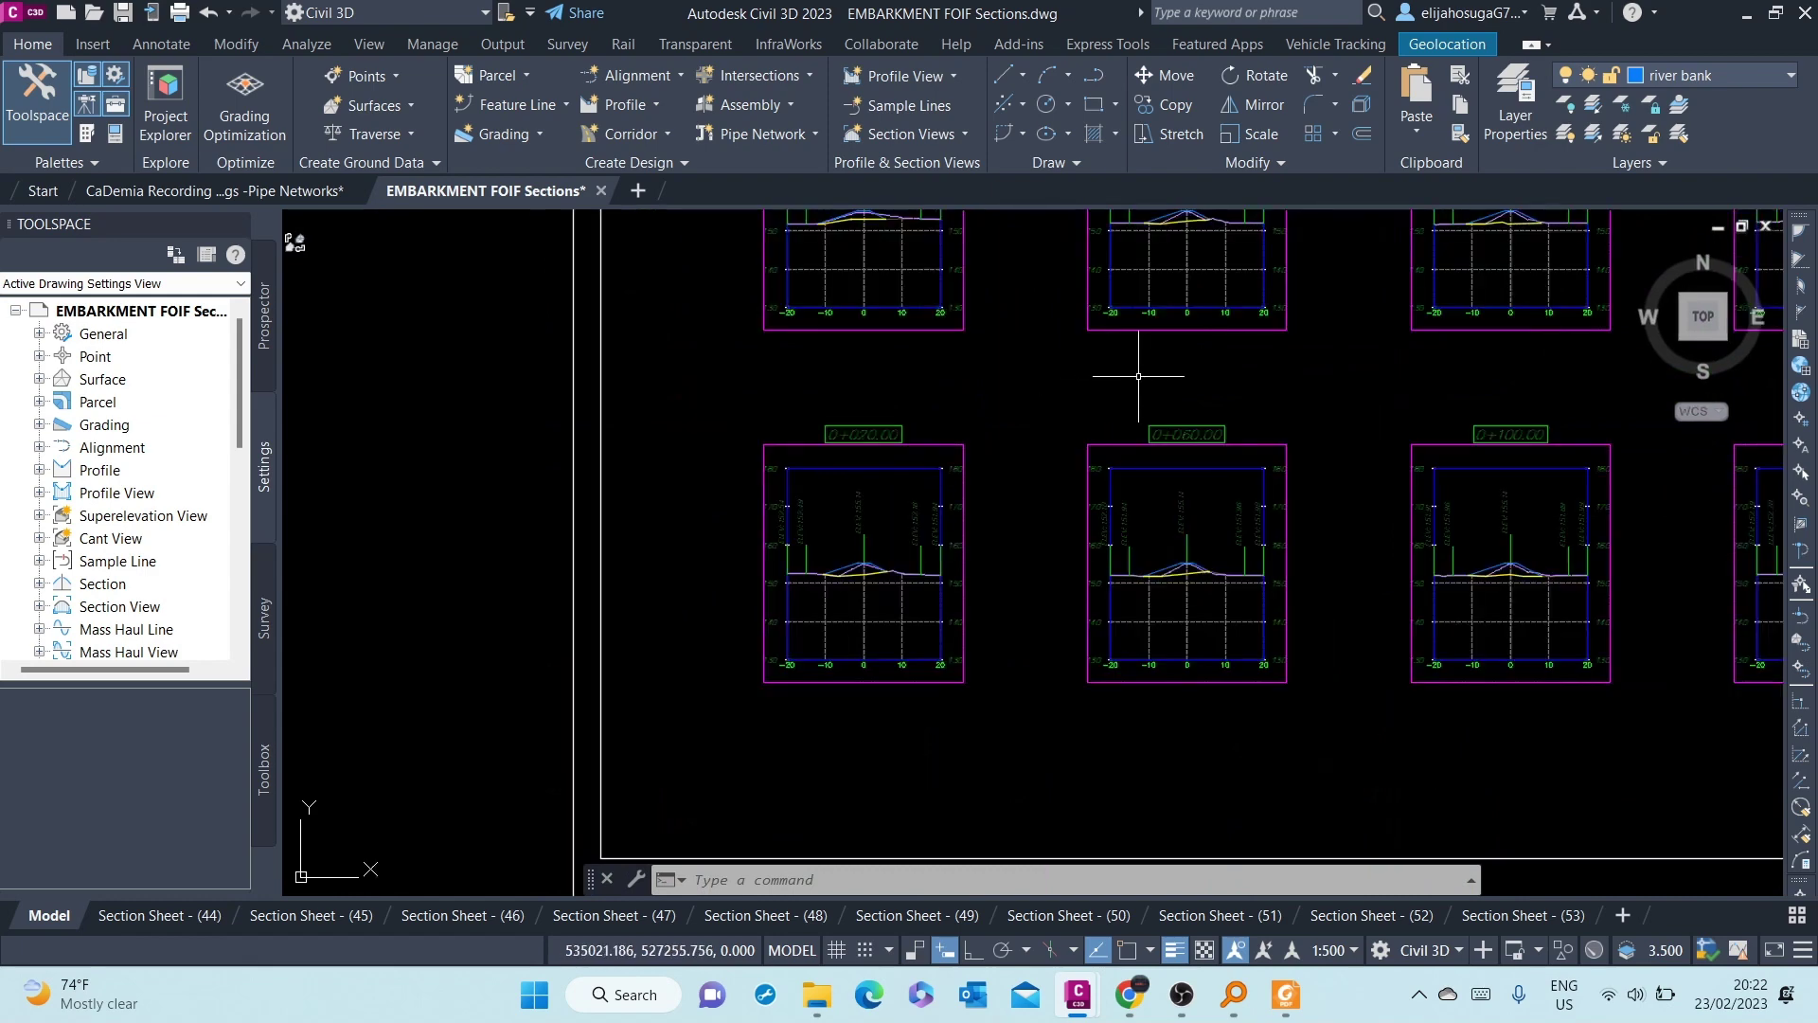
scroll(937, 518, down, 2)
middle_drag(1007, 365, 905, 539)
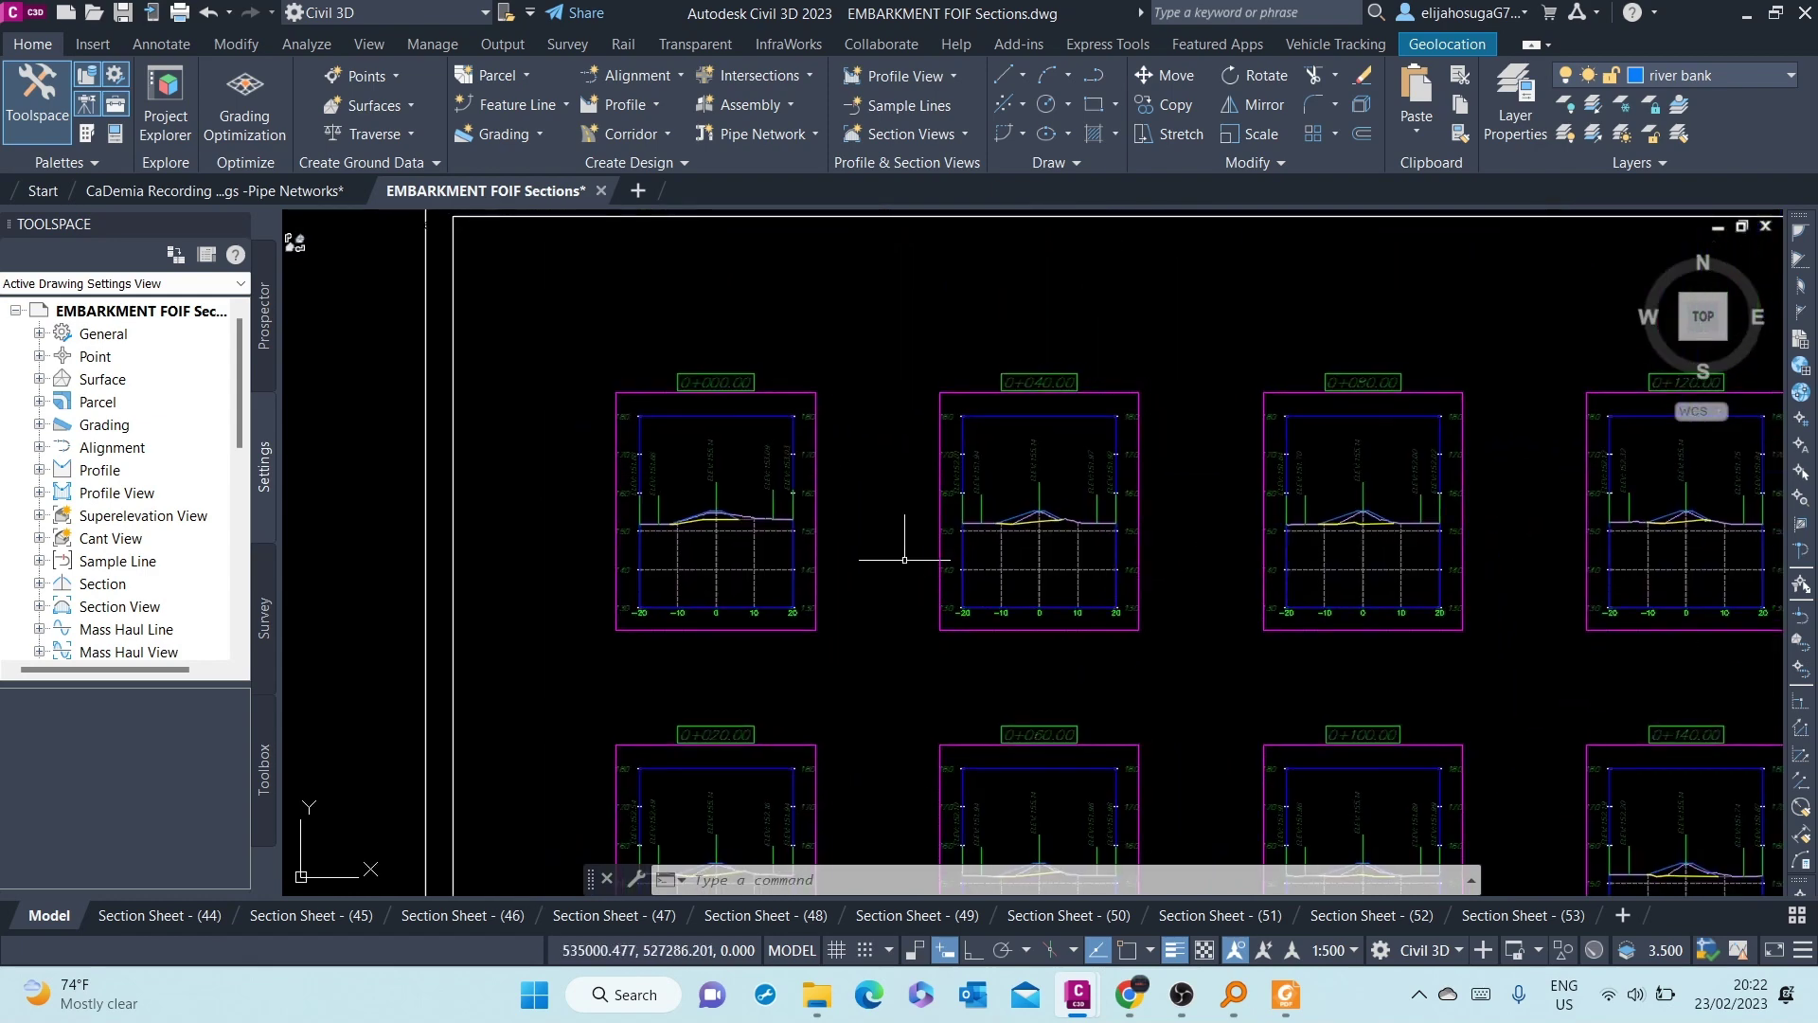
middle_drag(1094, 538, 993, 550)
scroll(979, 454, up, 2)
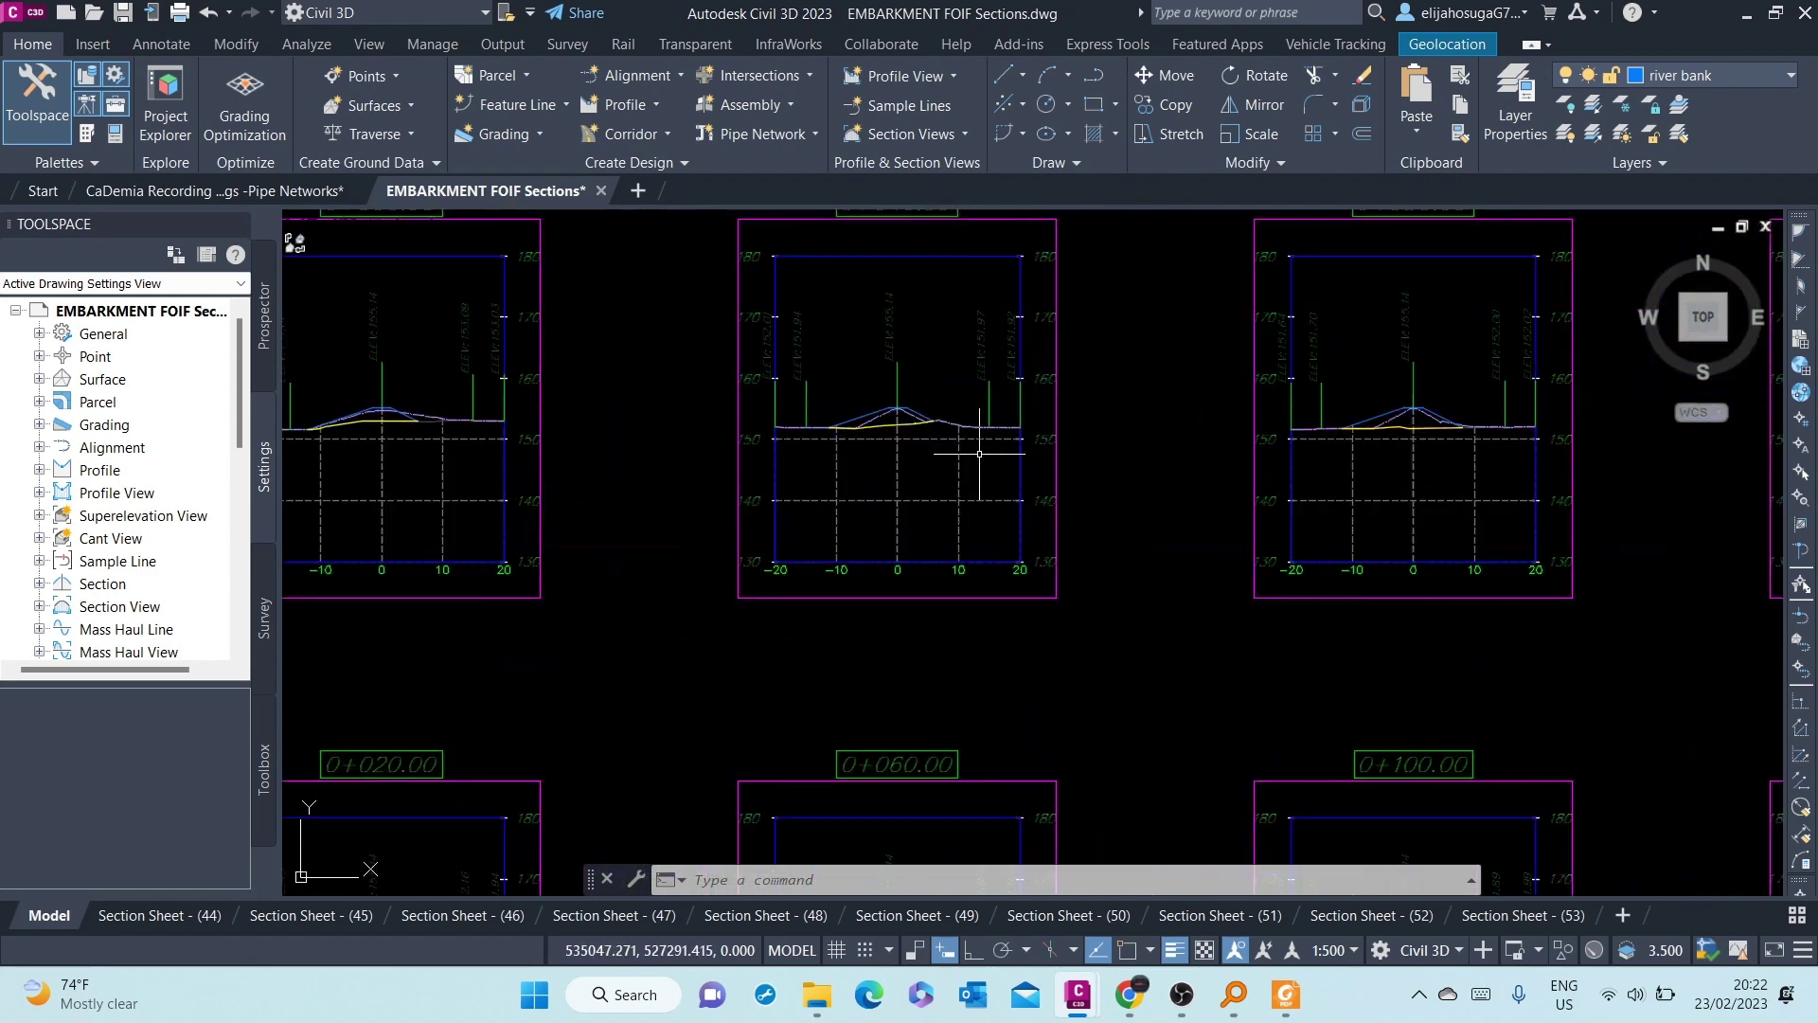
scroll(929, 452, up, 3)
scroll(929, 453, down, 3)
scroll(929, 453, down, 2)
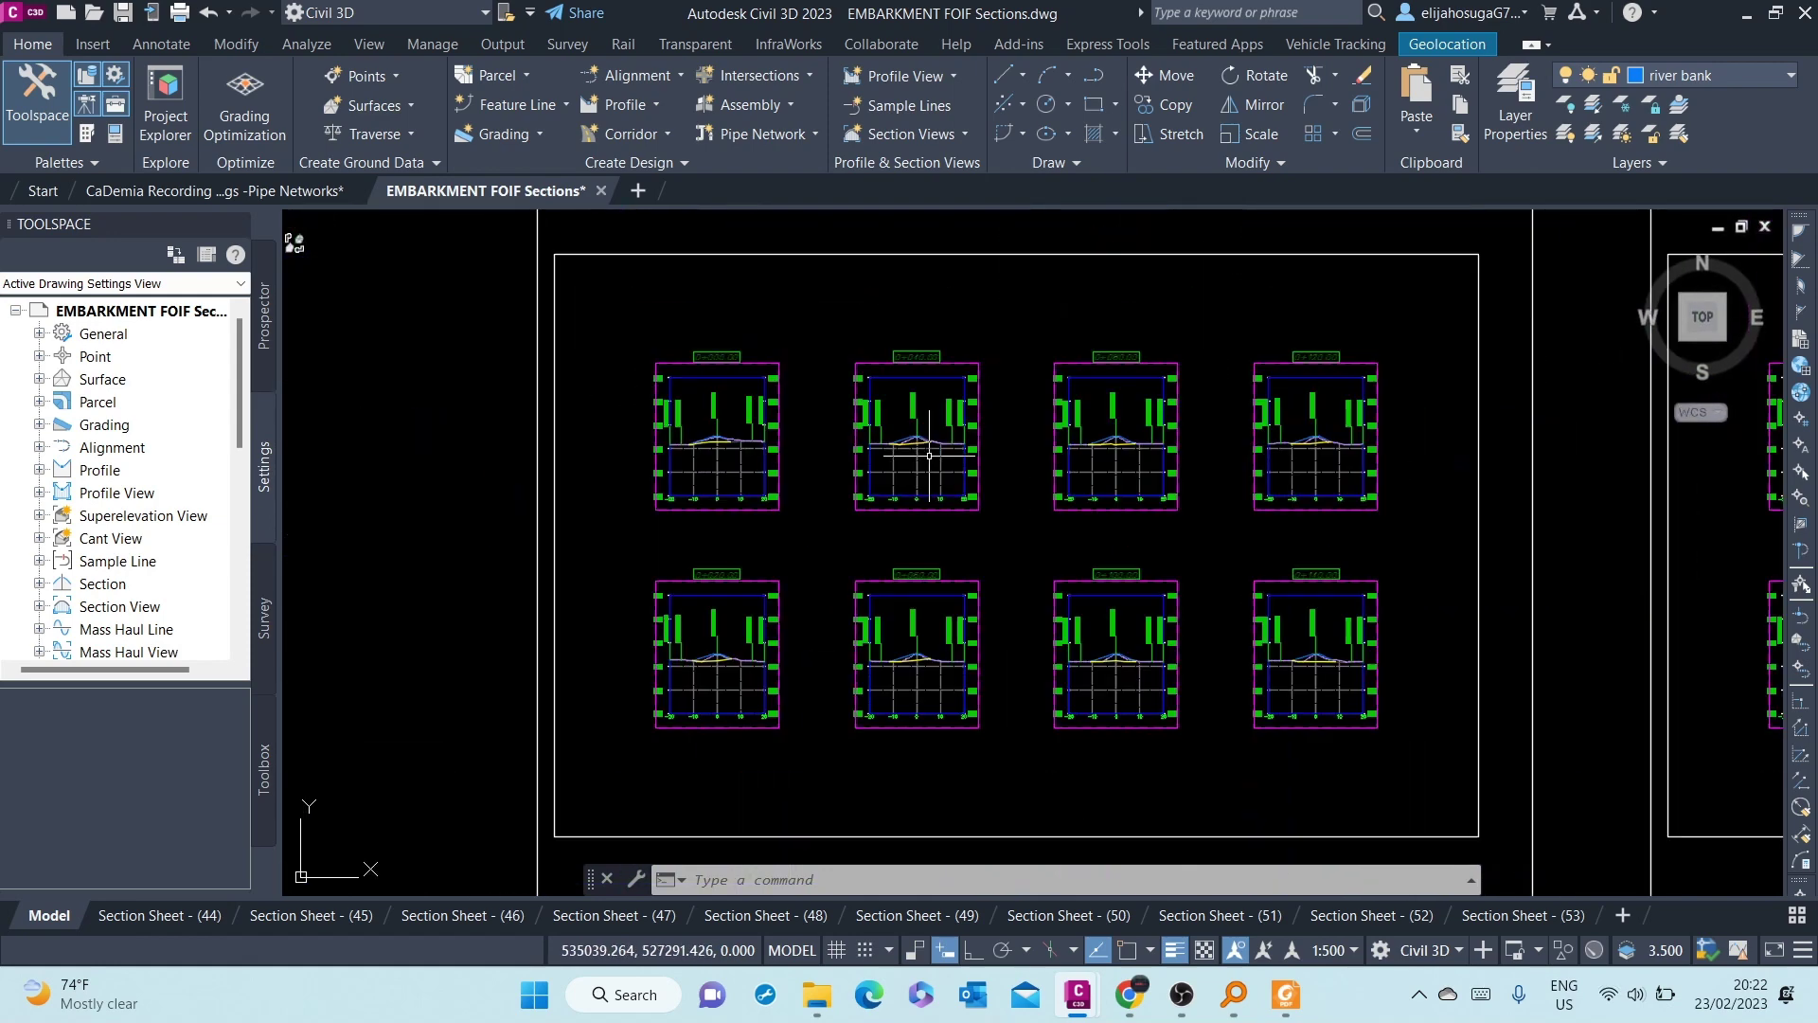
scroll(933, 660, up, 3)
mouse_move(933, 660)
middle_down()
mouse_move(929, 435)
mouse_move(864, 523)
middle_up()
scroll(910, 455, down, 5)
scroll(878, 478, down, 1)
scroll(910, 469, up, 7)
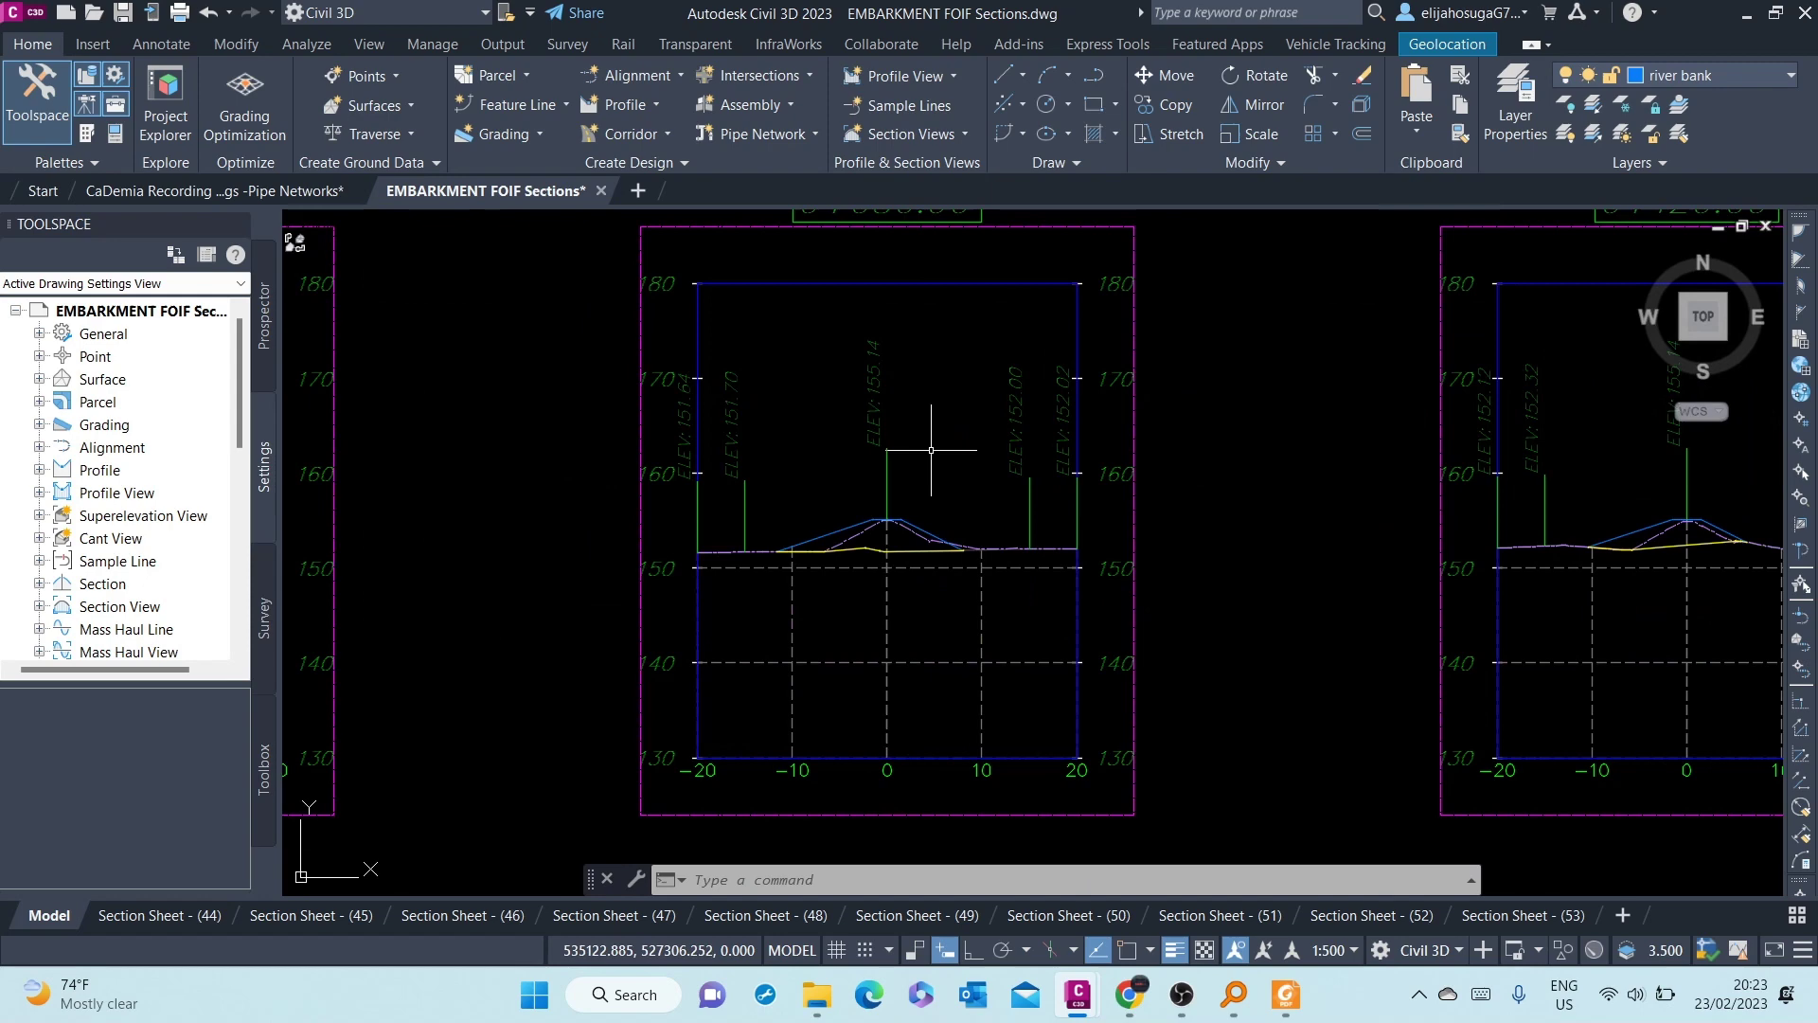
scroll(939, 412, down, 2)
middle_drag(951, 360, 921, 439)
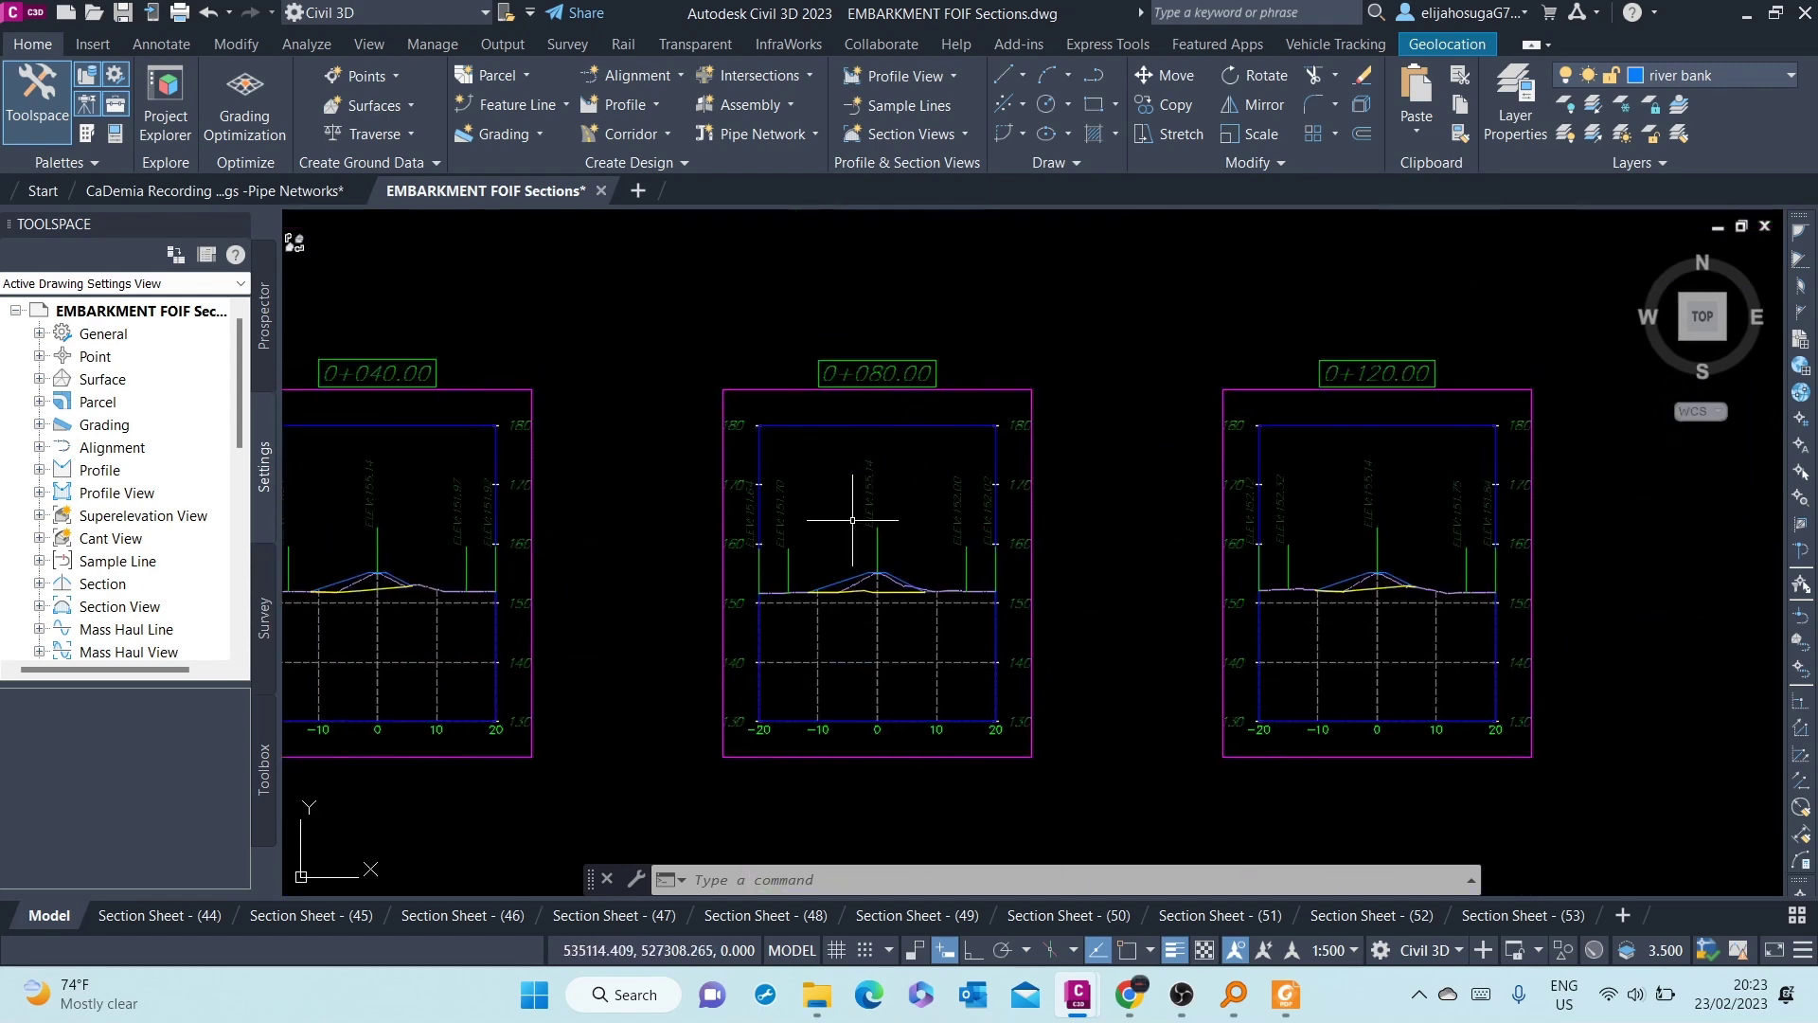
scroll(833, 520, up, 1)
scroll(832, 520, down, 5)
scroll(661, 576, down, 1)
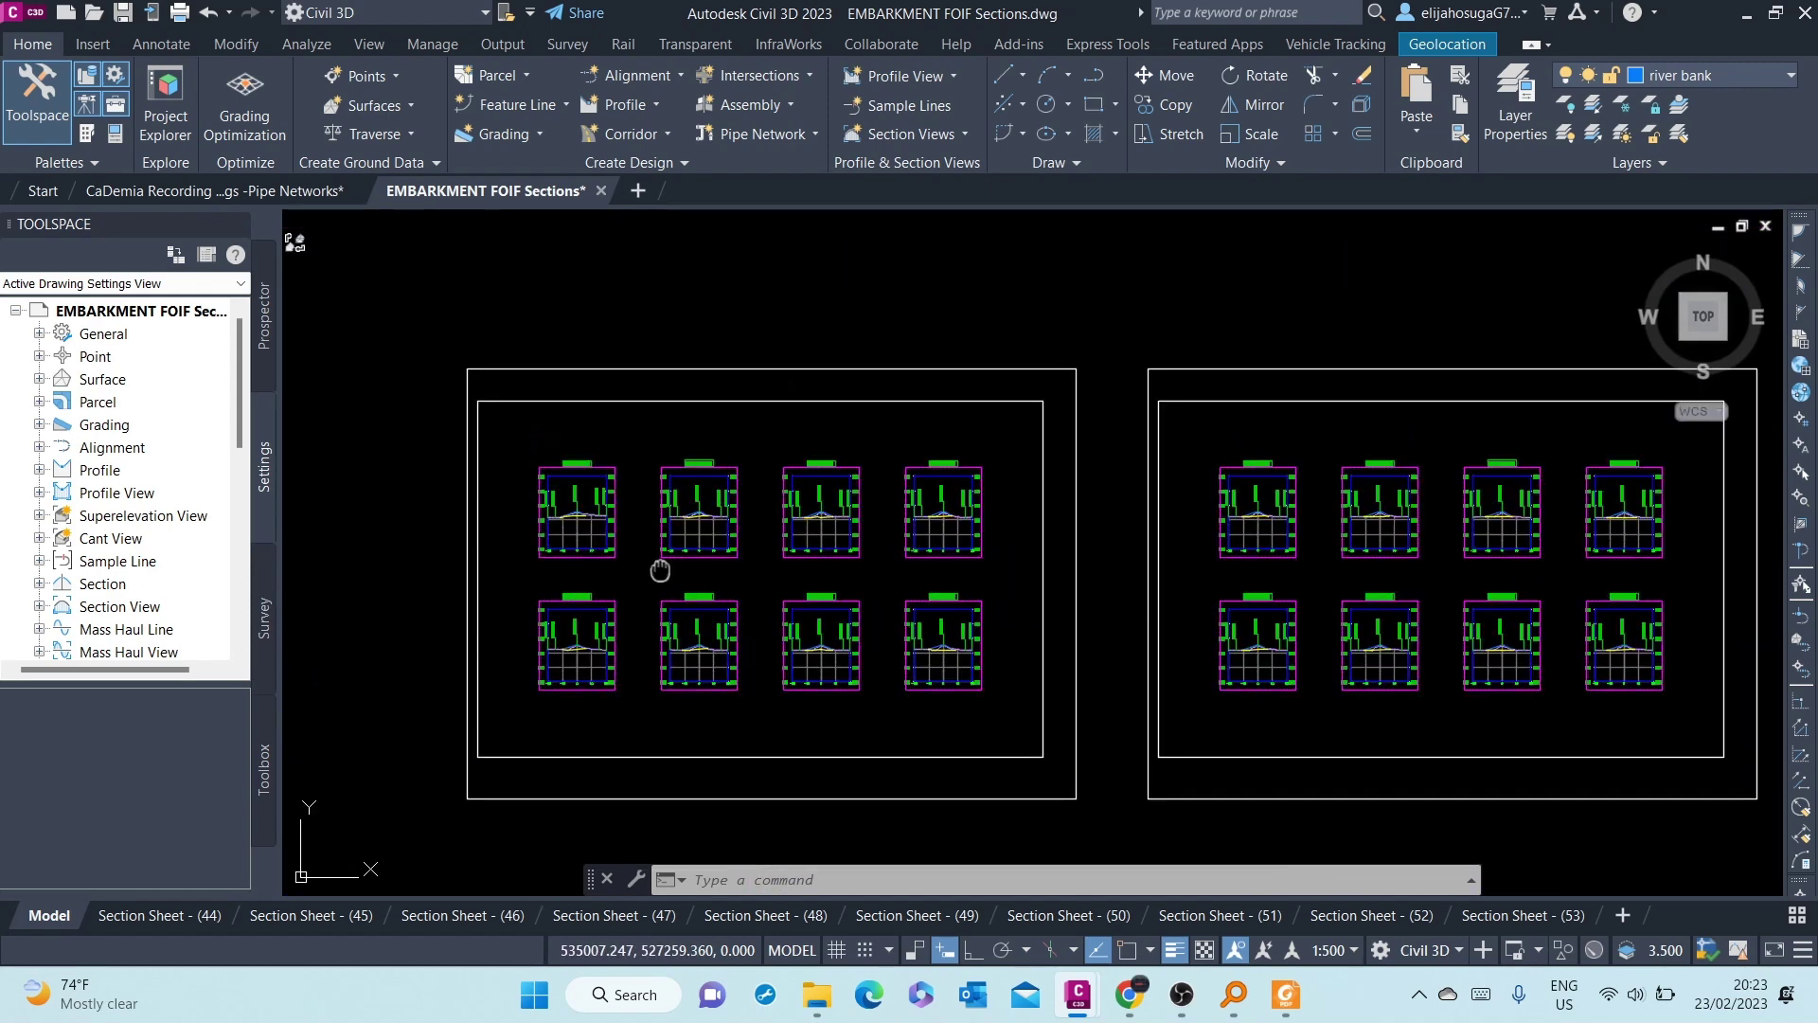
scroll(782, 582, up, 1)
scroll(781, 597, up, 2)
scroll(782, 518, up, 2)
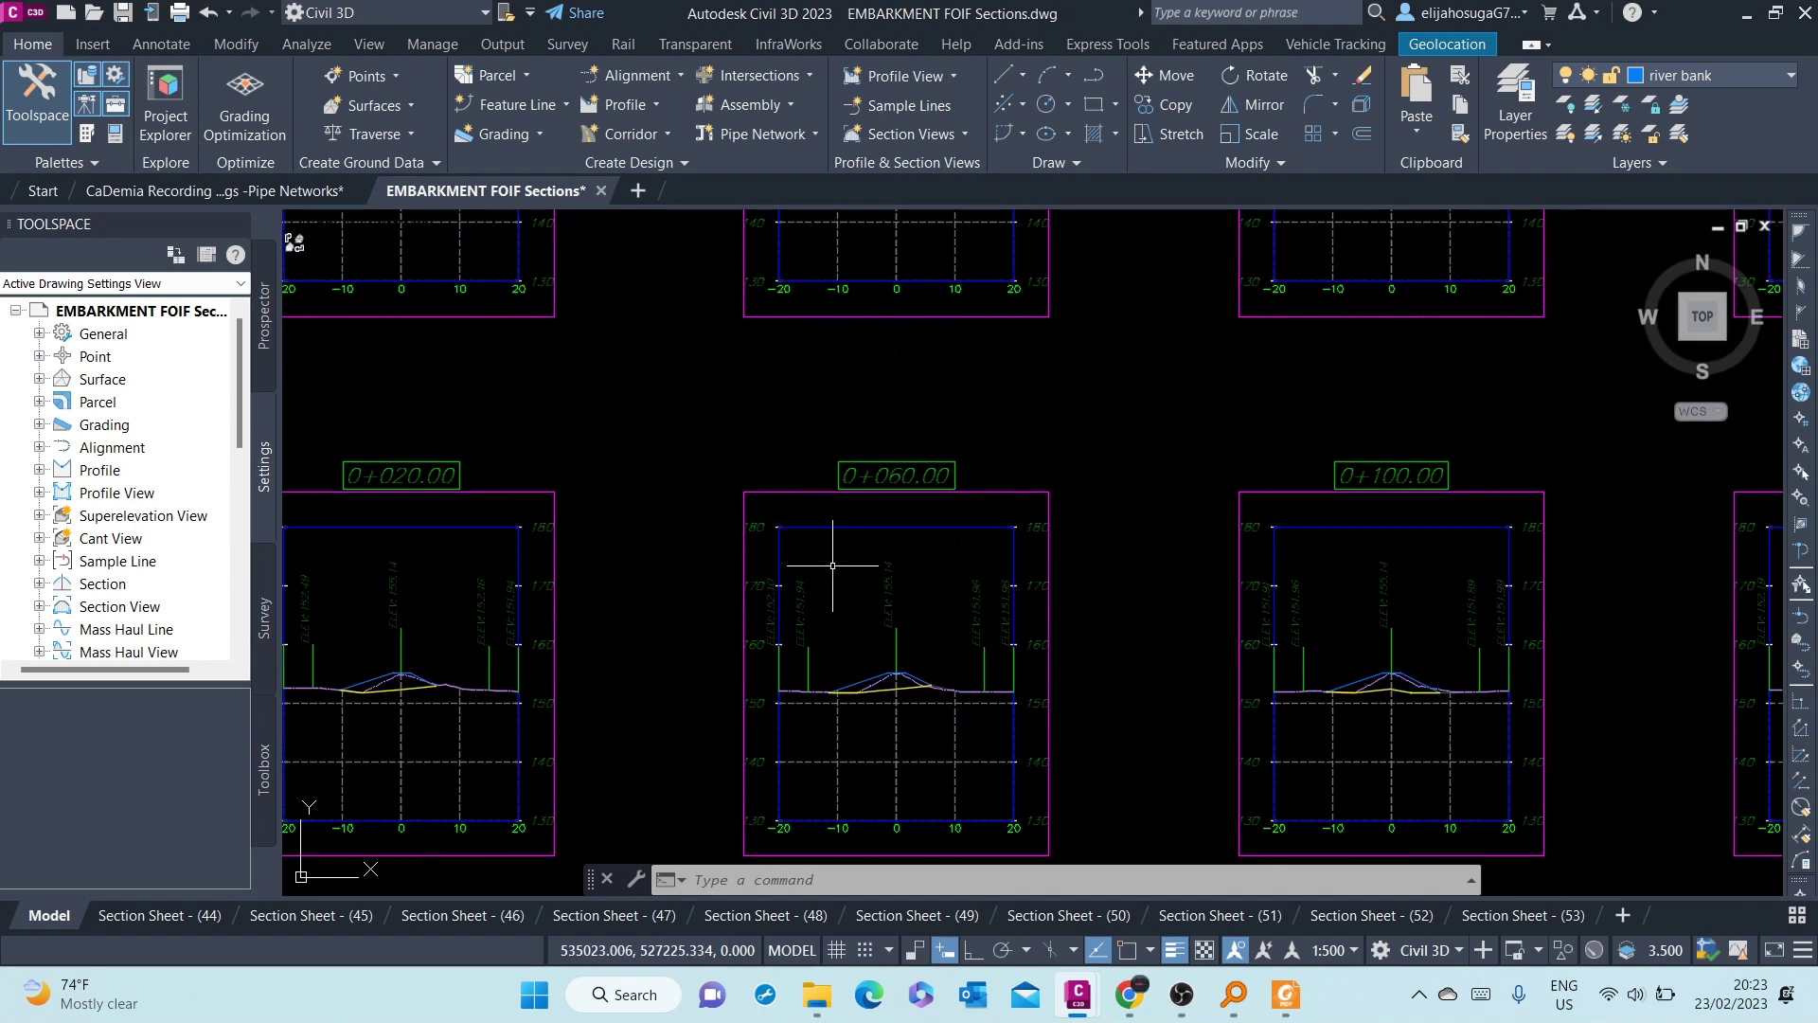
middle_drag(833, 549, 902, 356)
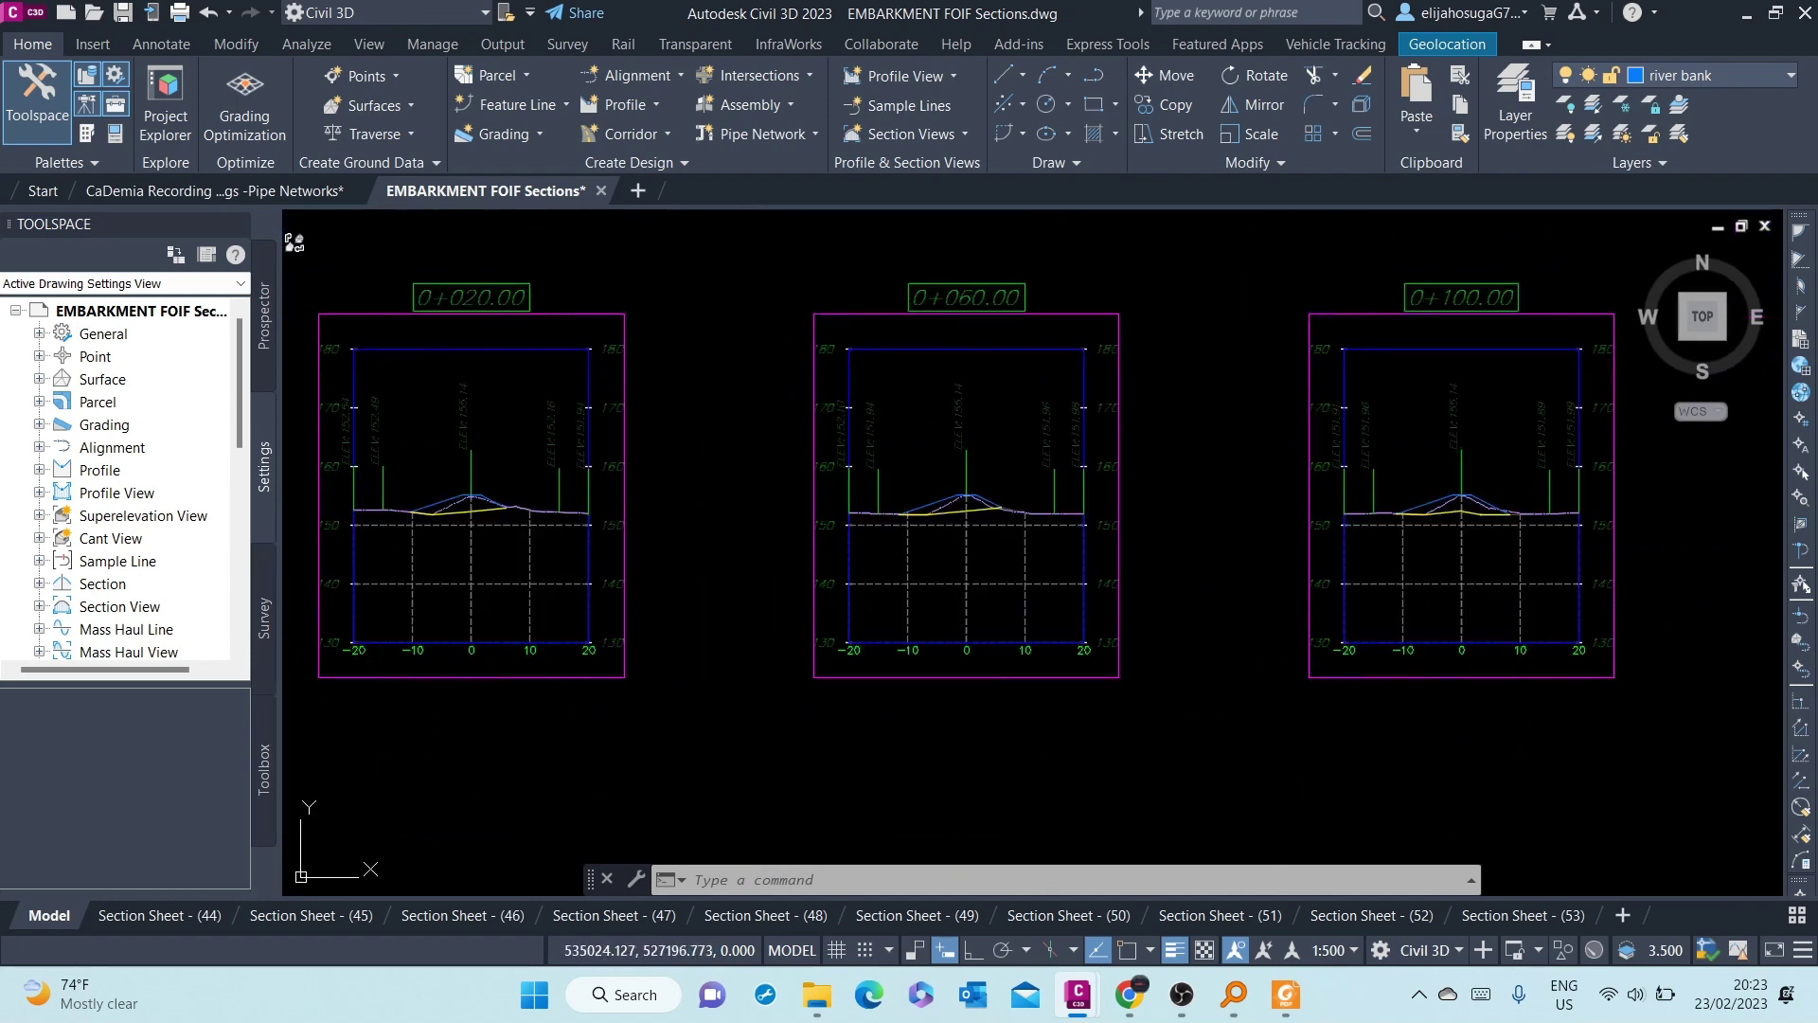
click(926, 528)
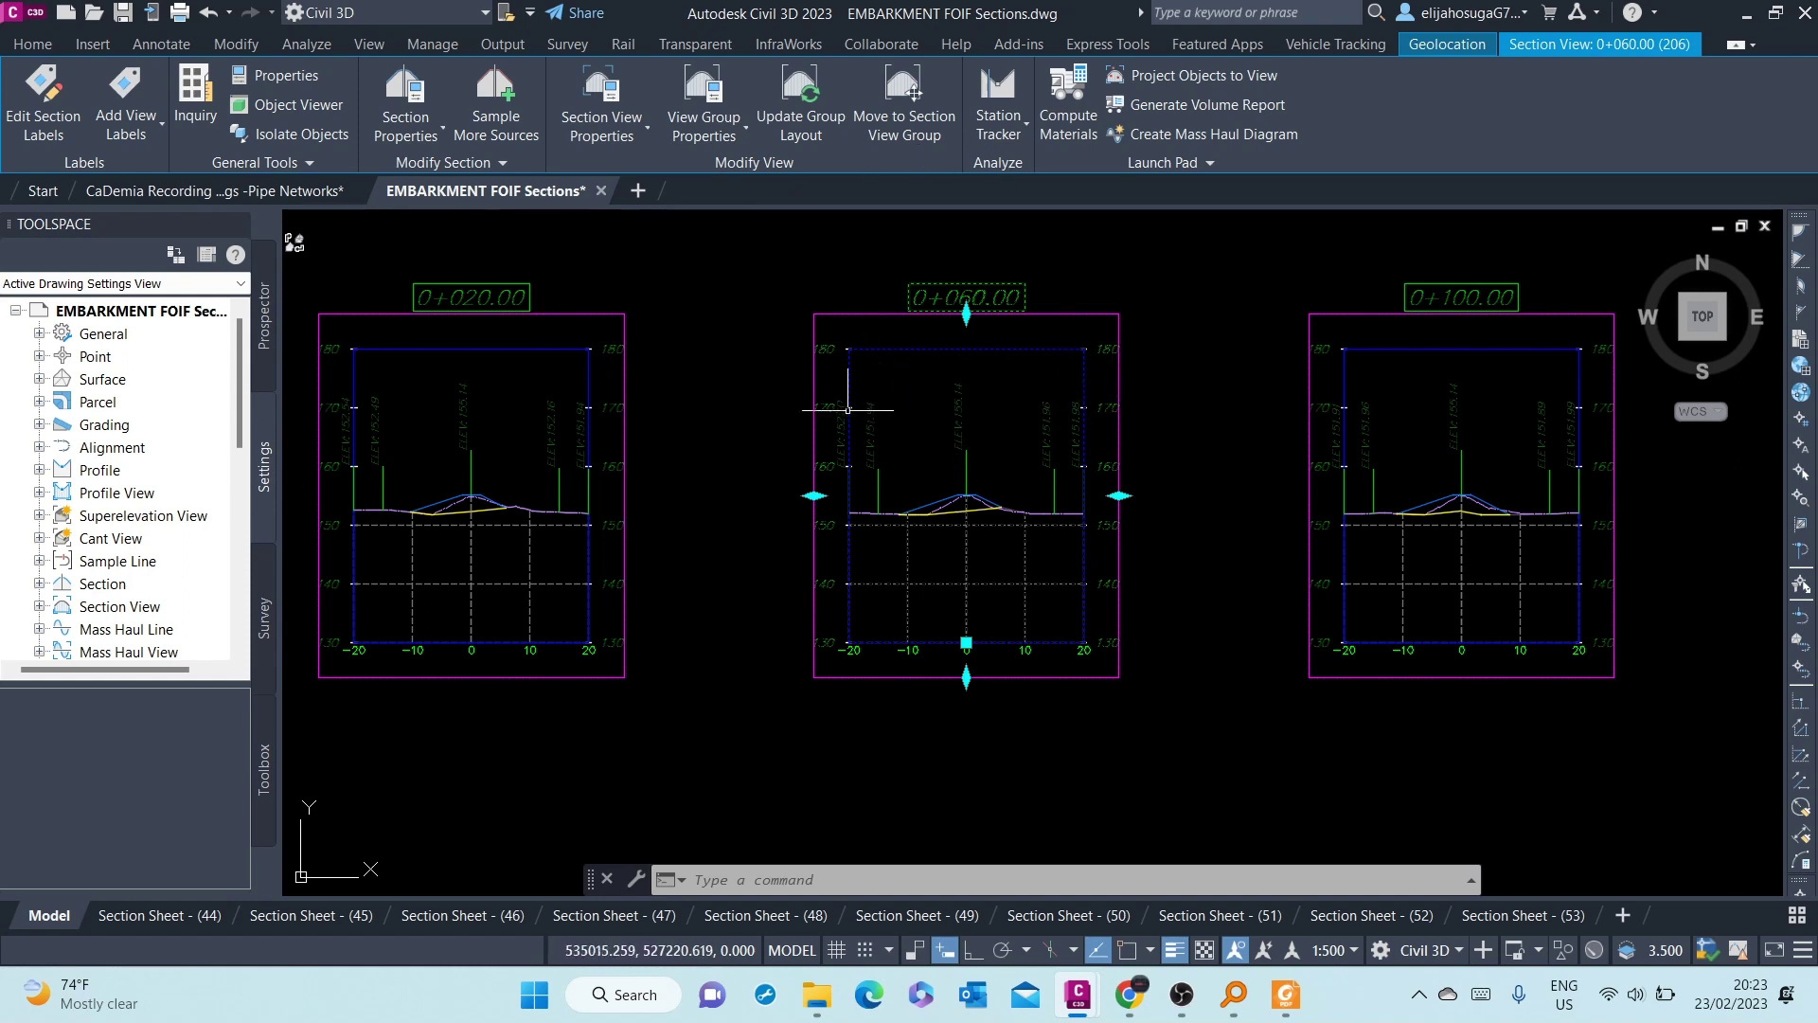
scroll(866, 515, down, 3)
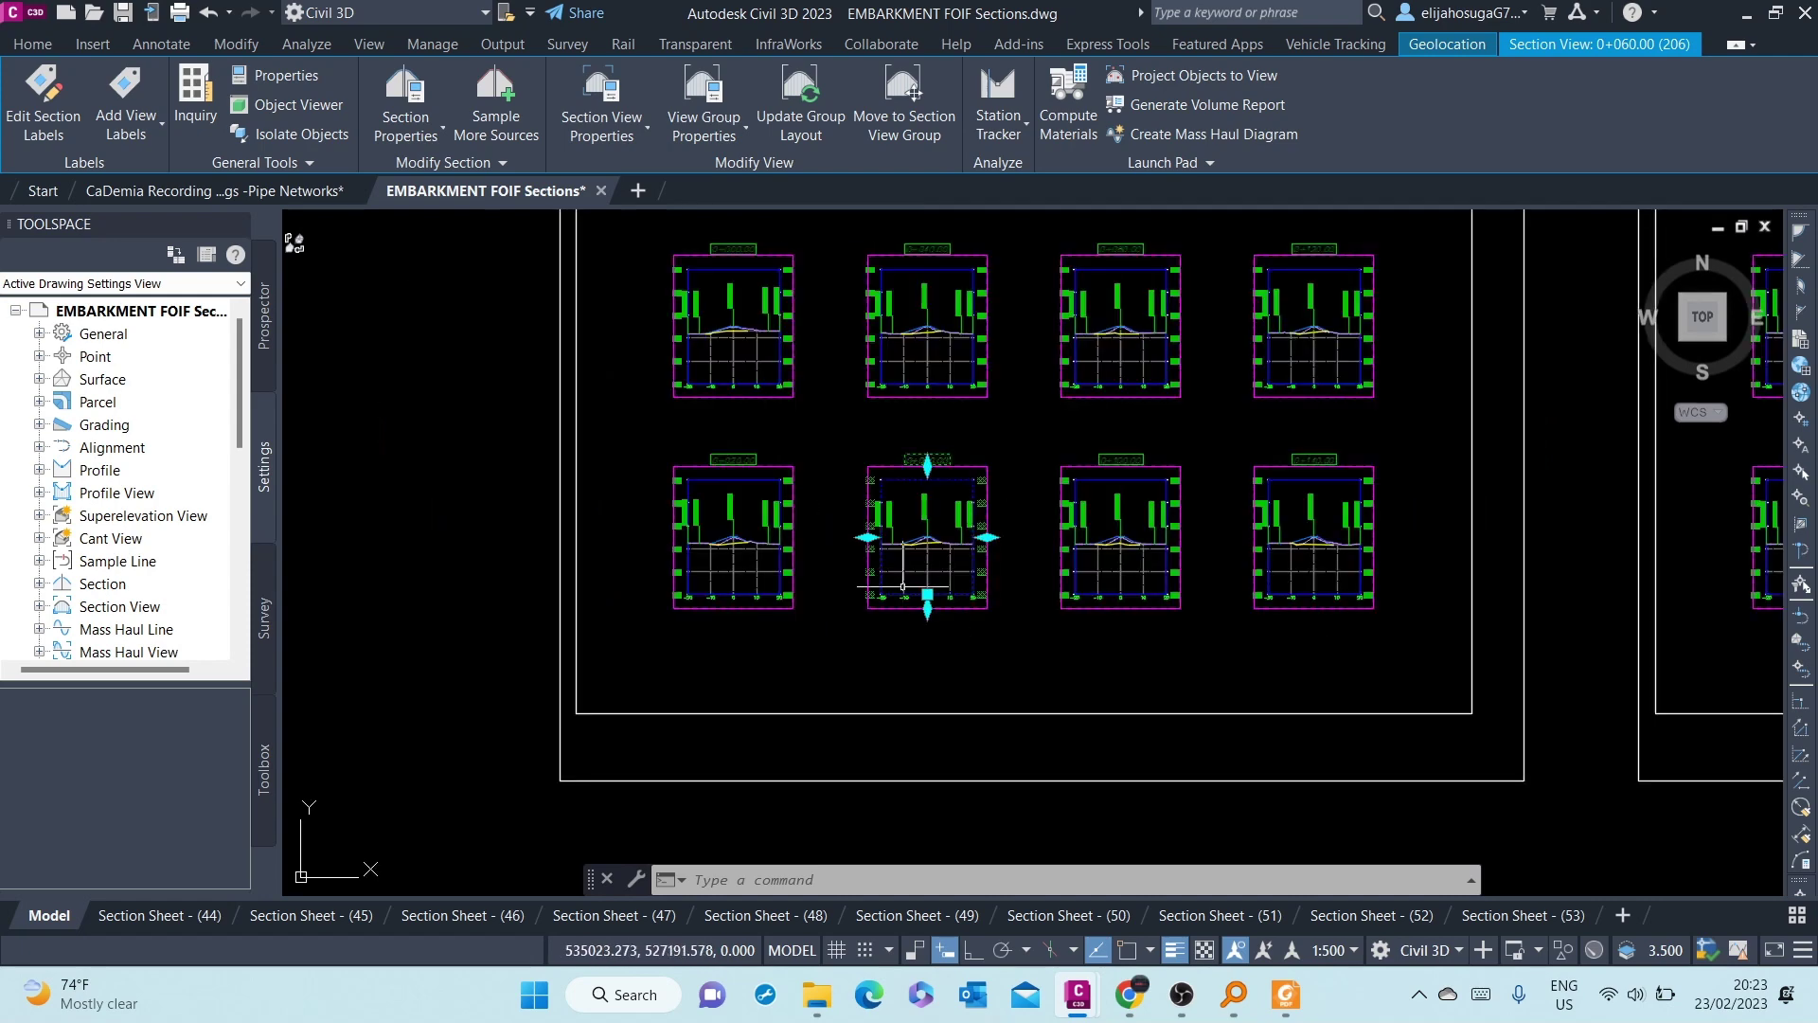
scroll(763, 592, down, 2)
scroll(940, 603, down, 1)
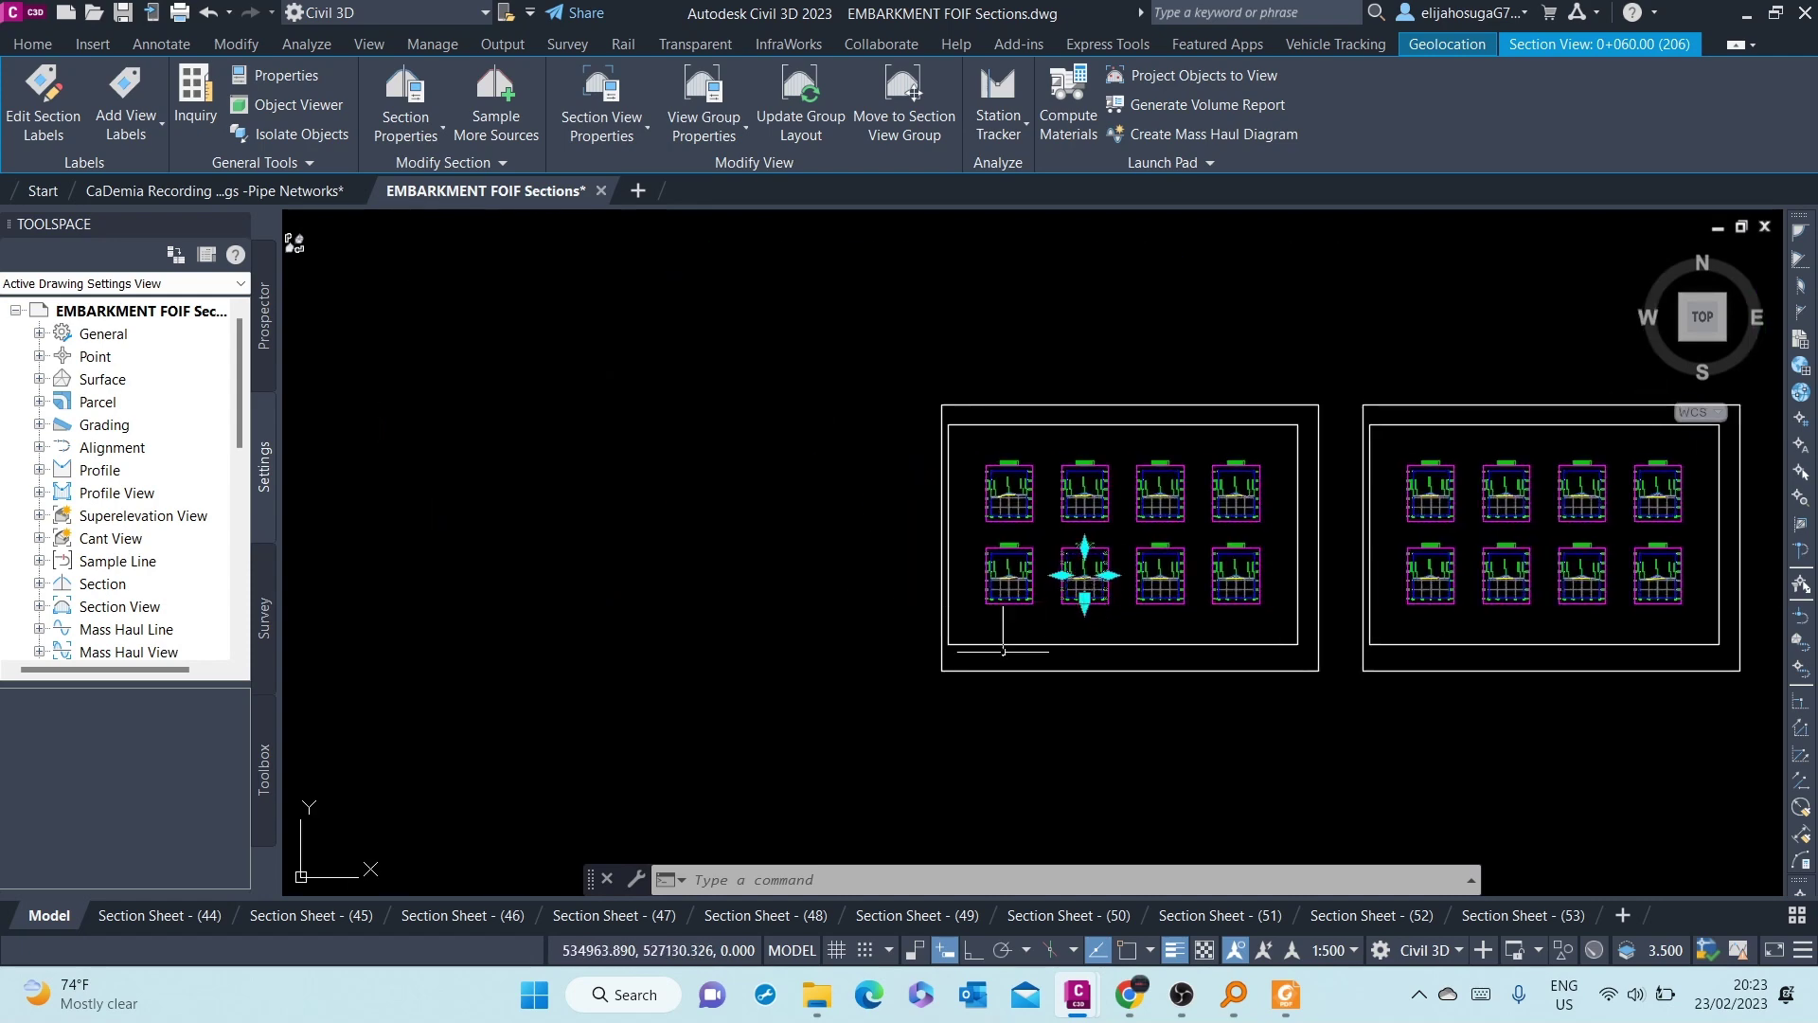
scroll(1046, 583, up, 5)
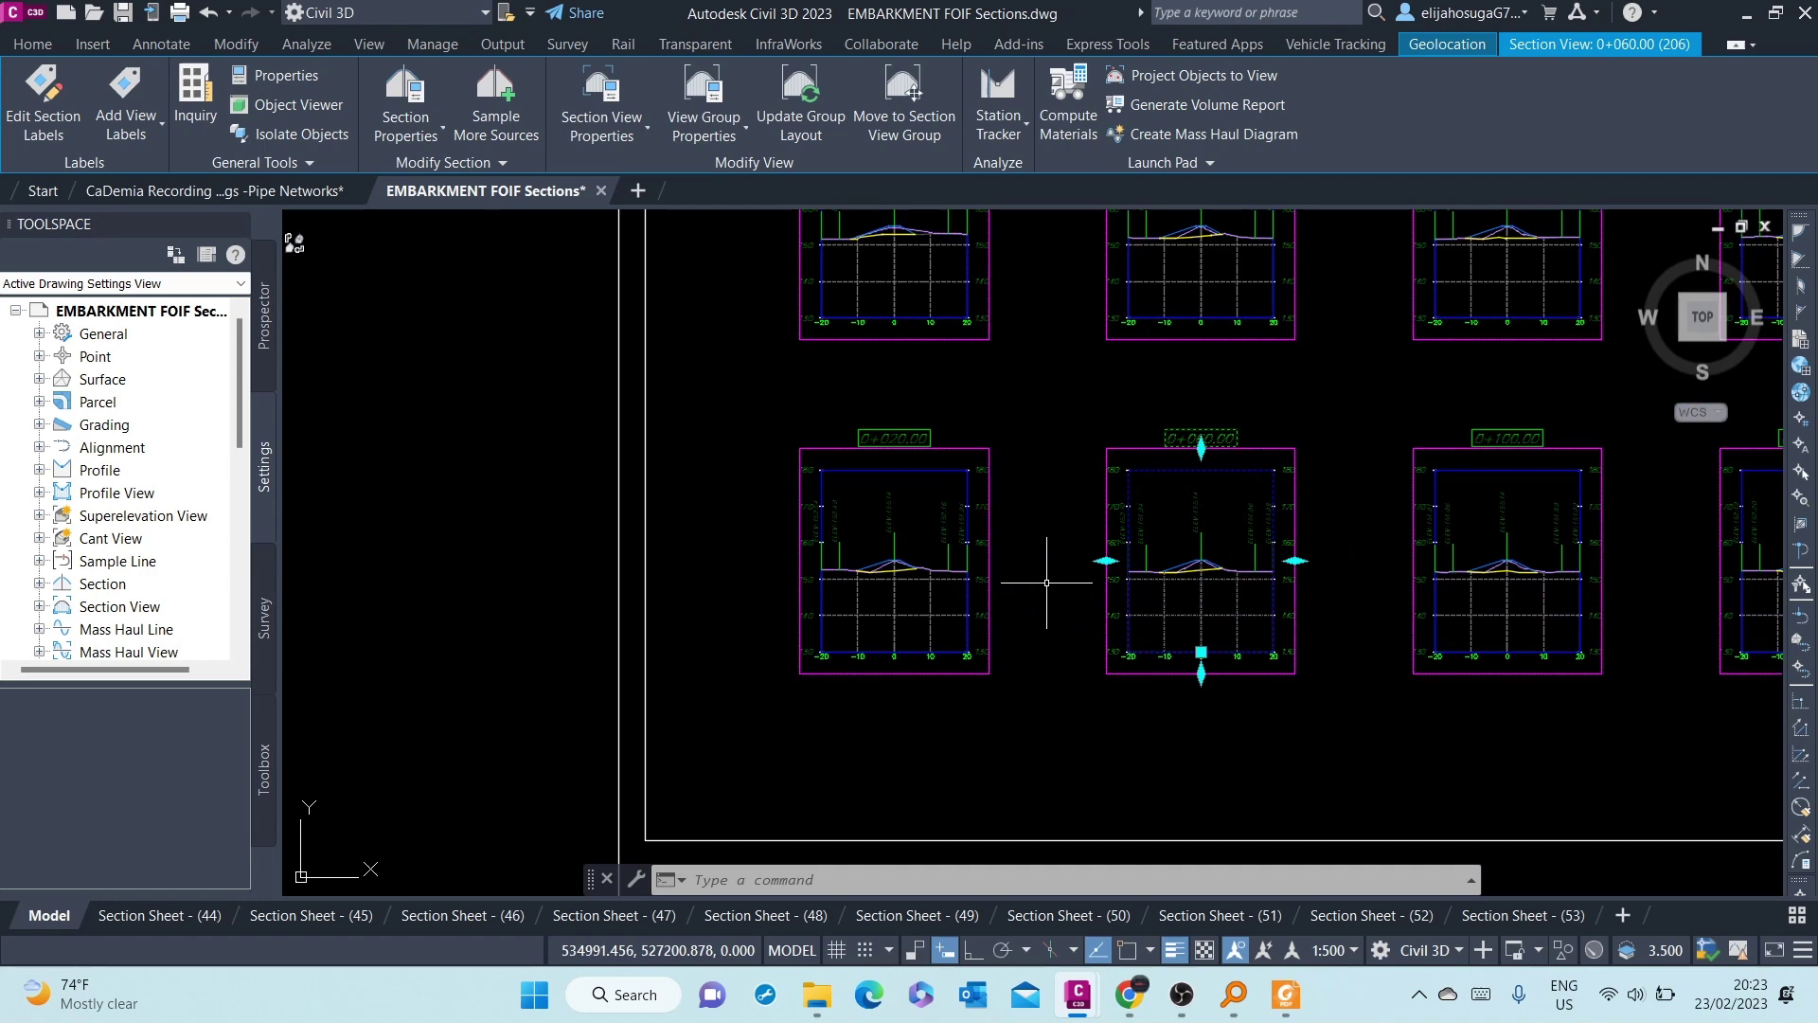
key(Escape)
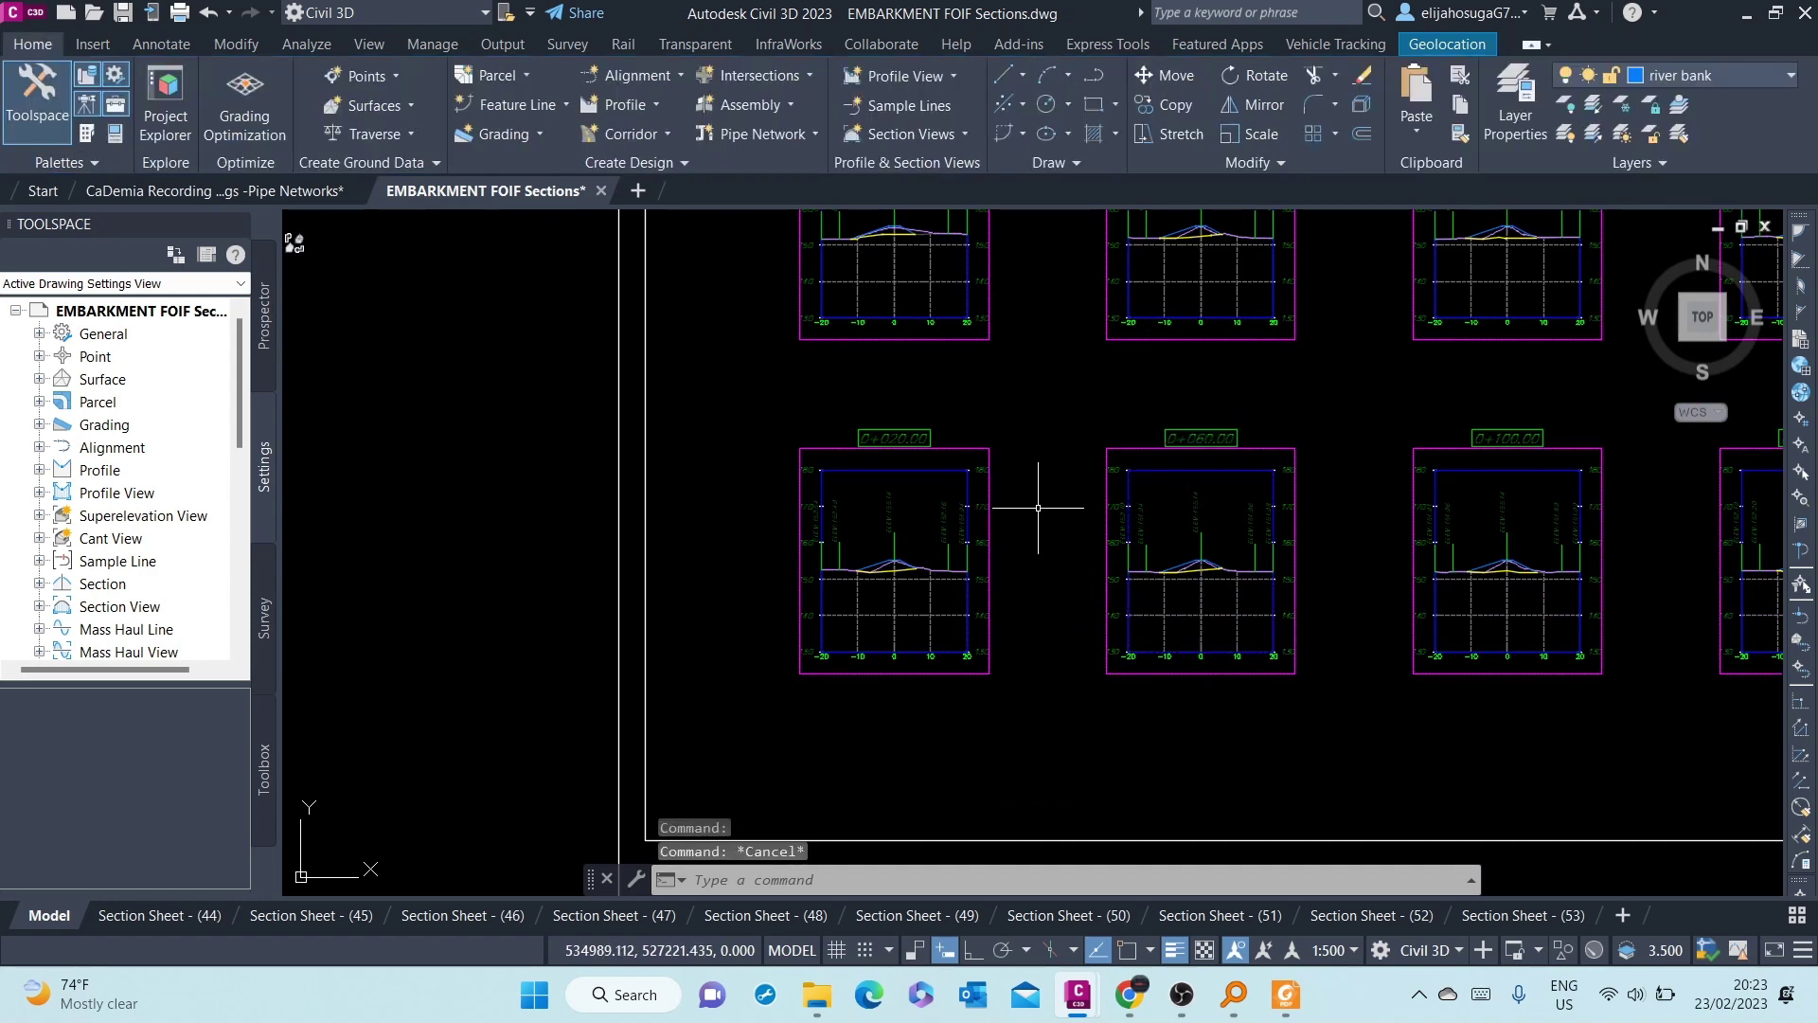
scroll(1048, 526, down, 2)
scroll(1046, 526, down, 2)
scroll(771, 549, down, 1)
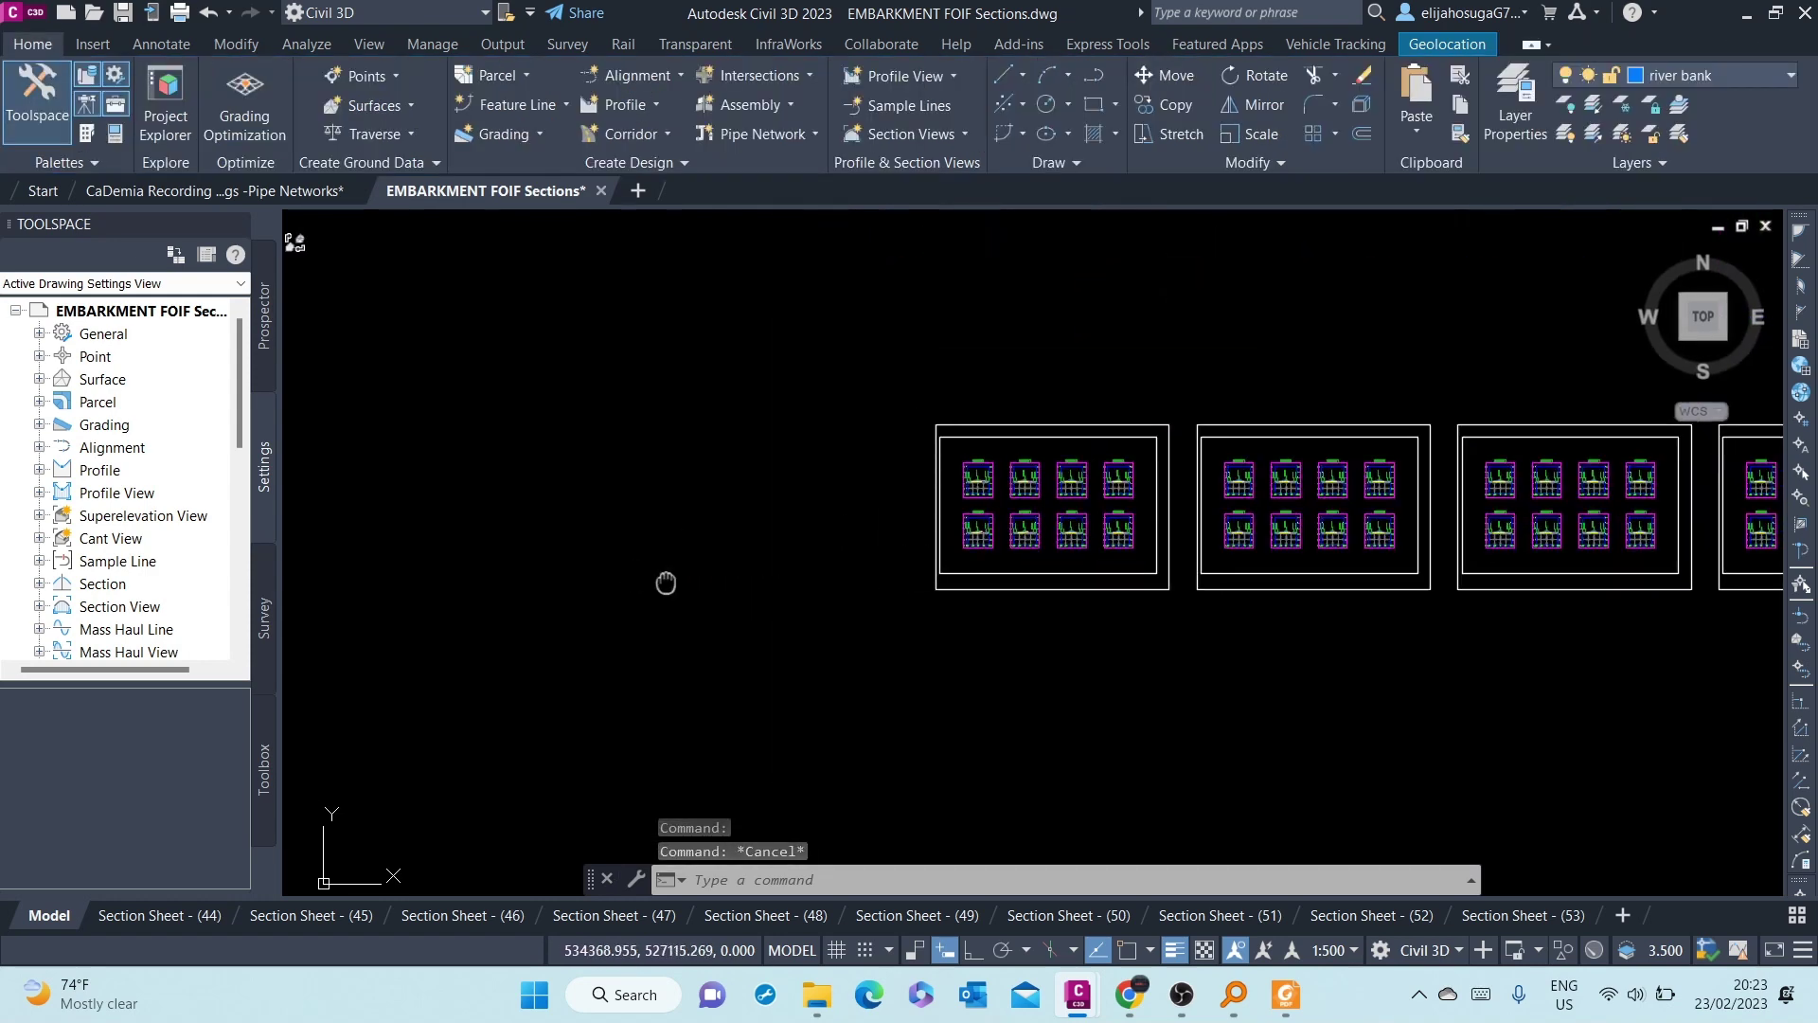
scroll(673, 585, down, 3)
scroll(710, 540, down, 1)
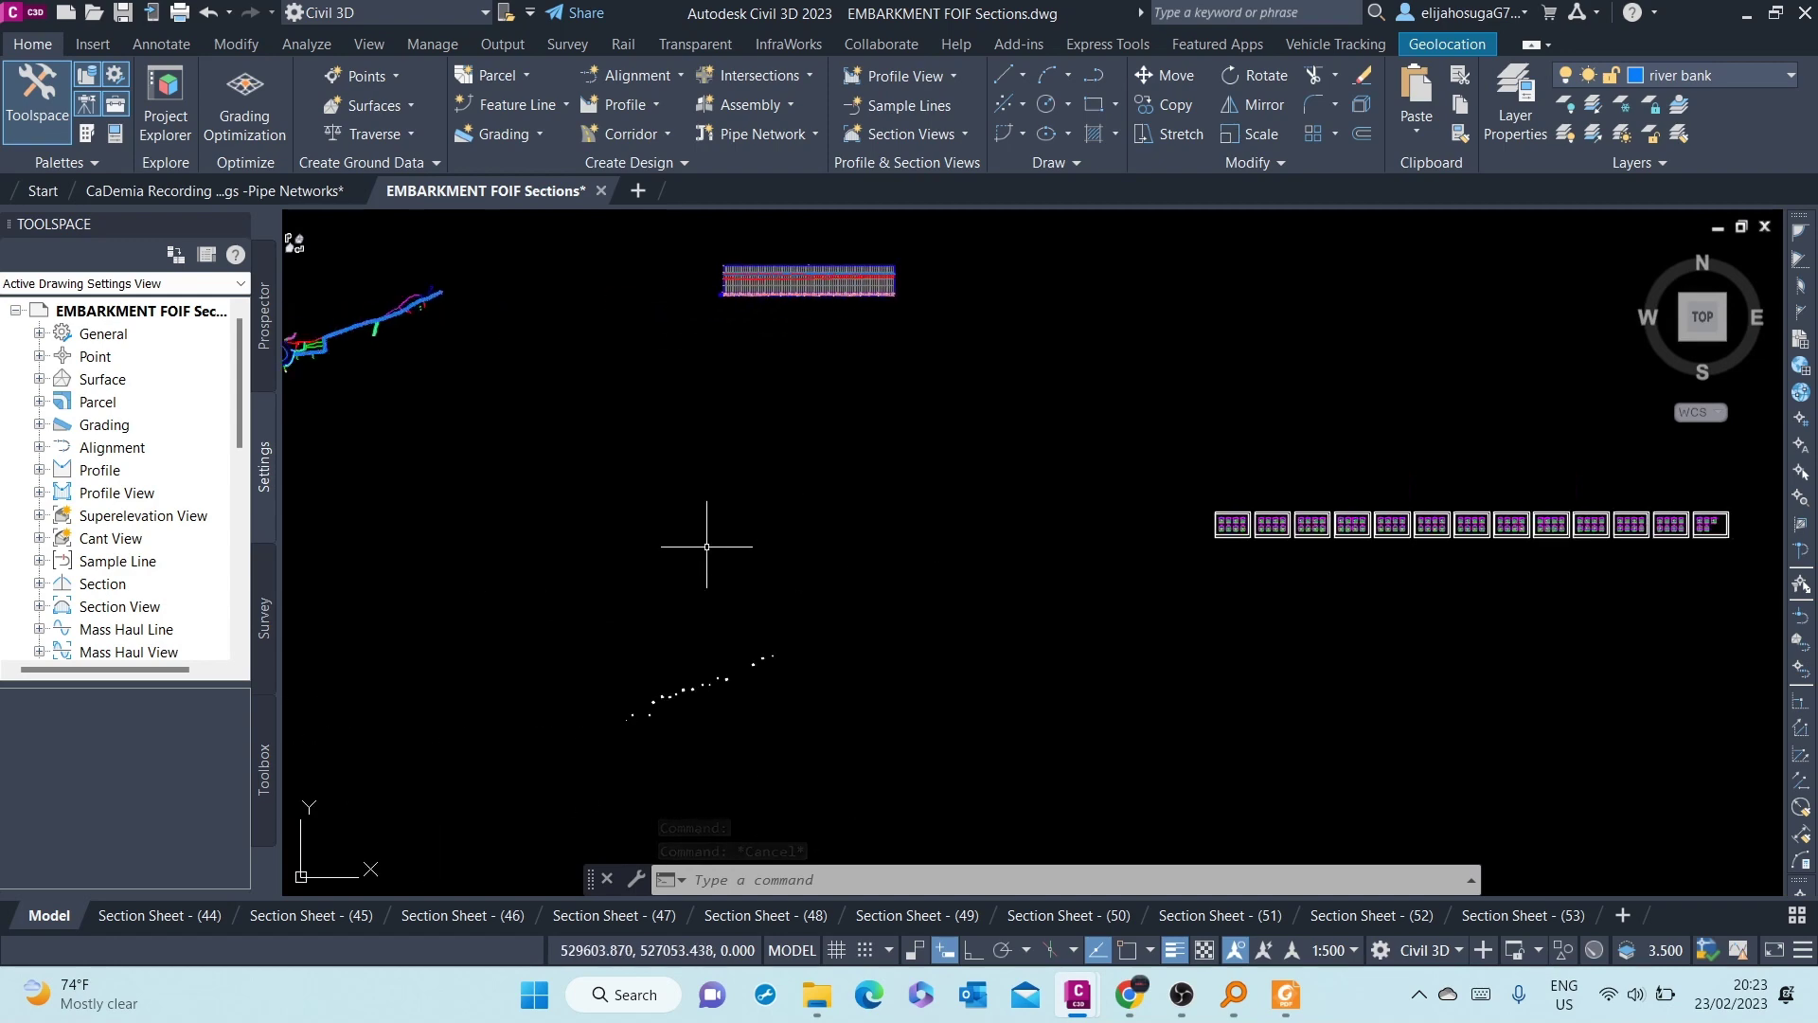
scroll(609, 385, up, 3)
scroll(658, 468, down, 3)
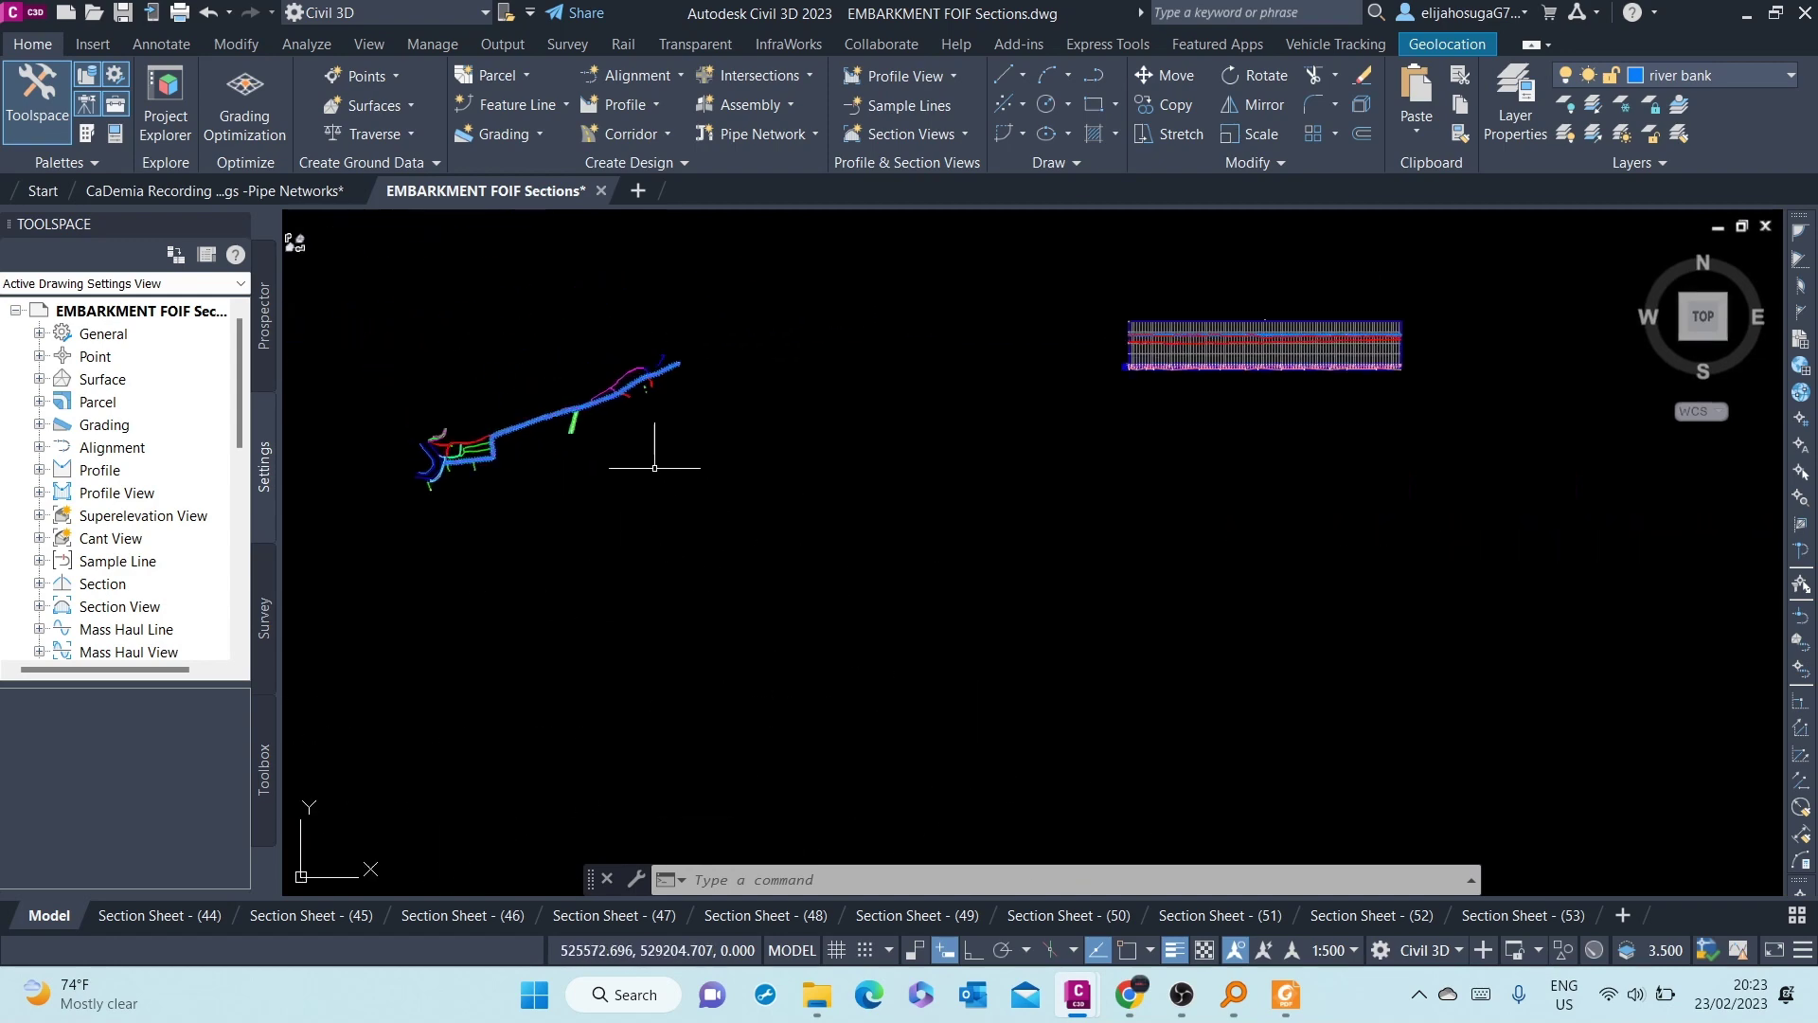
scroll(645, 461, up, 3)
middle_drag(645, 461, 905, 601)
middle_drag(629, 293, 776, 742)
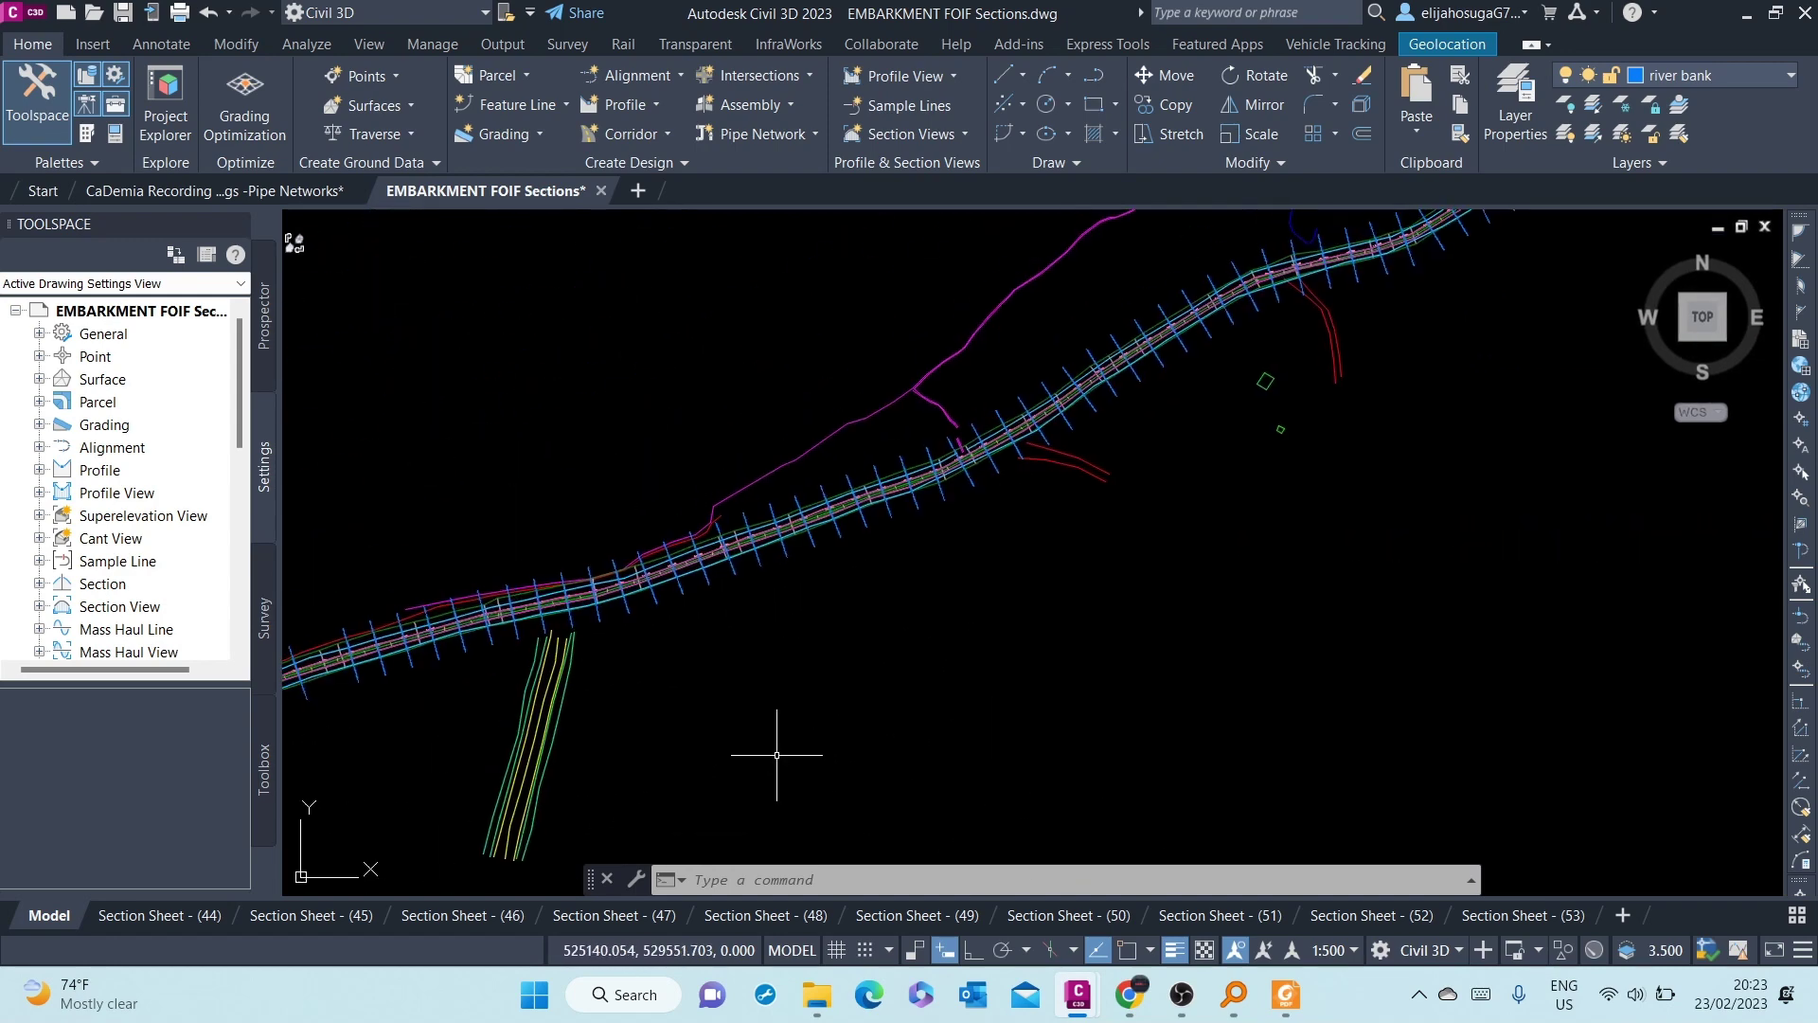
scroll(737, 584, up, 1)
scroll(738, 585, down, 2)
middle_drag(811, 528, 792, 738)
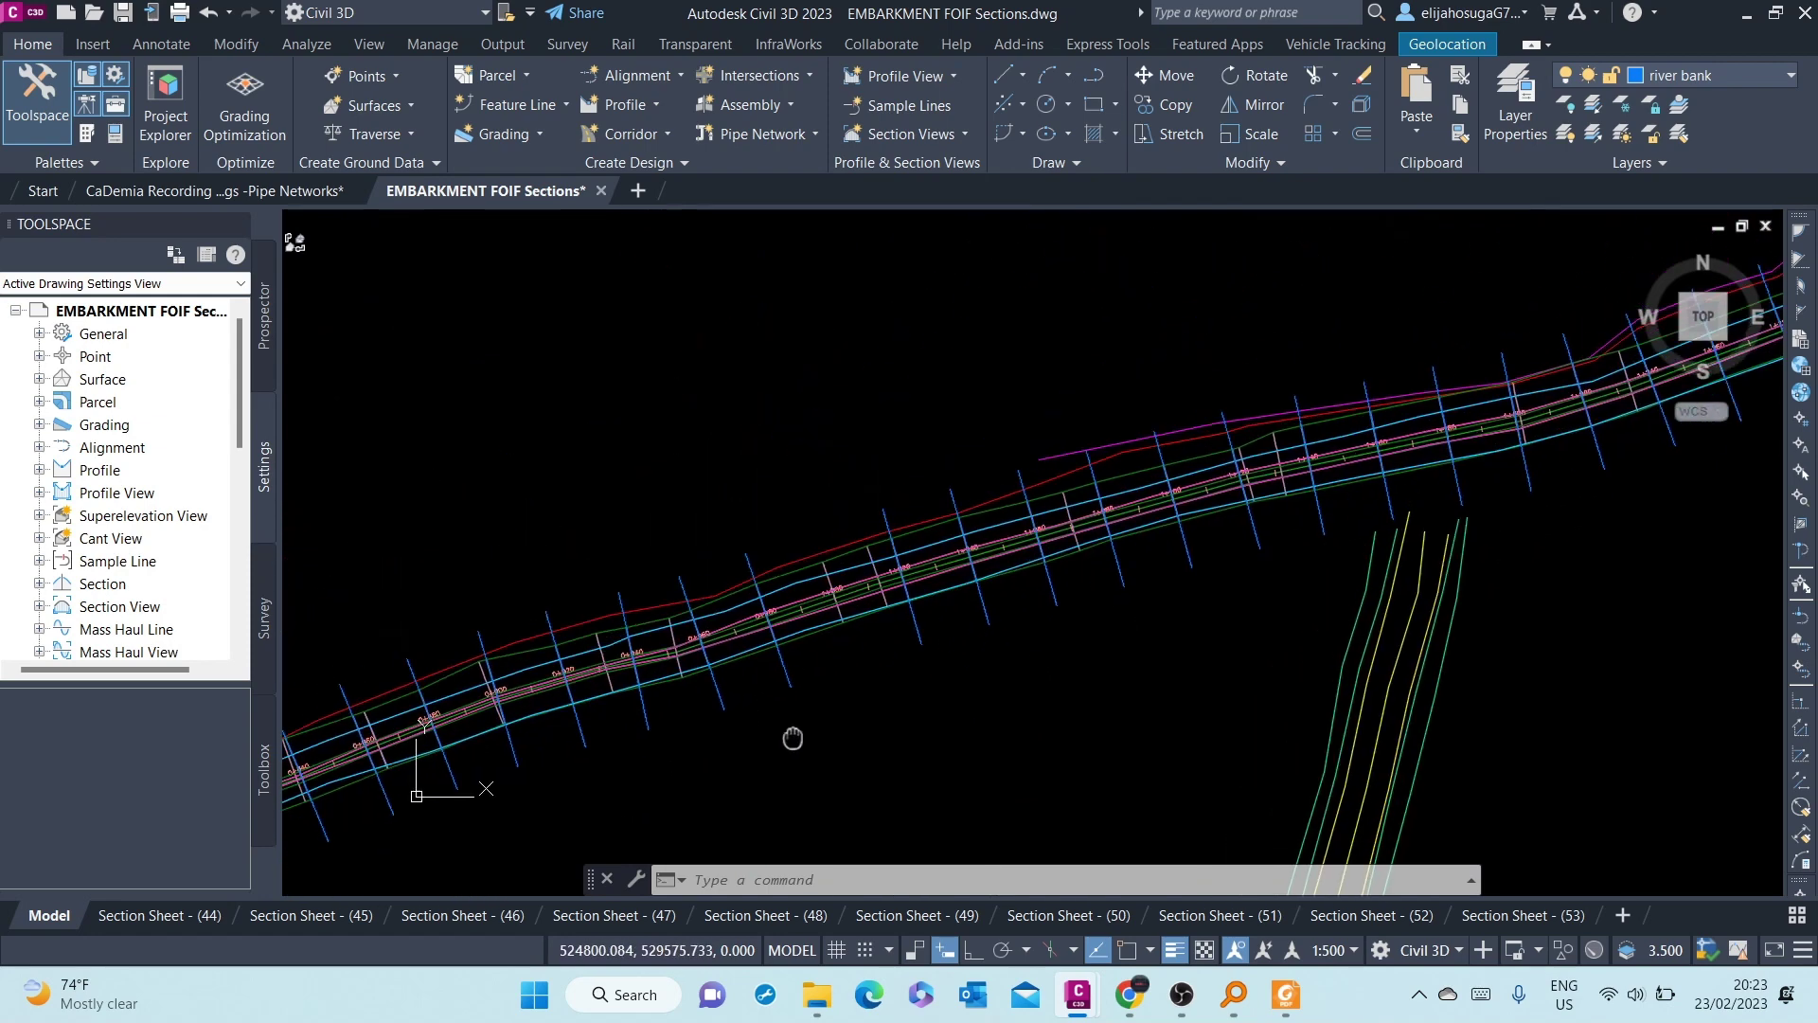
scroll(868, 574, up, 1)
scroll(868, 576, up, 1)
scroll(832, 596, down, 2)
scroll(800, 629, down, 1)
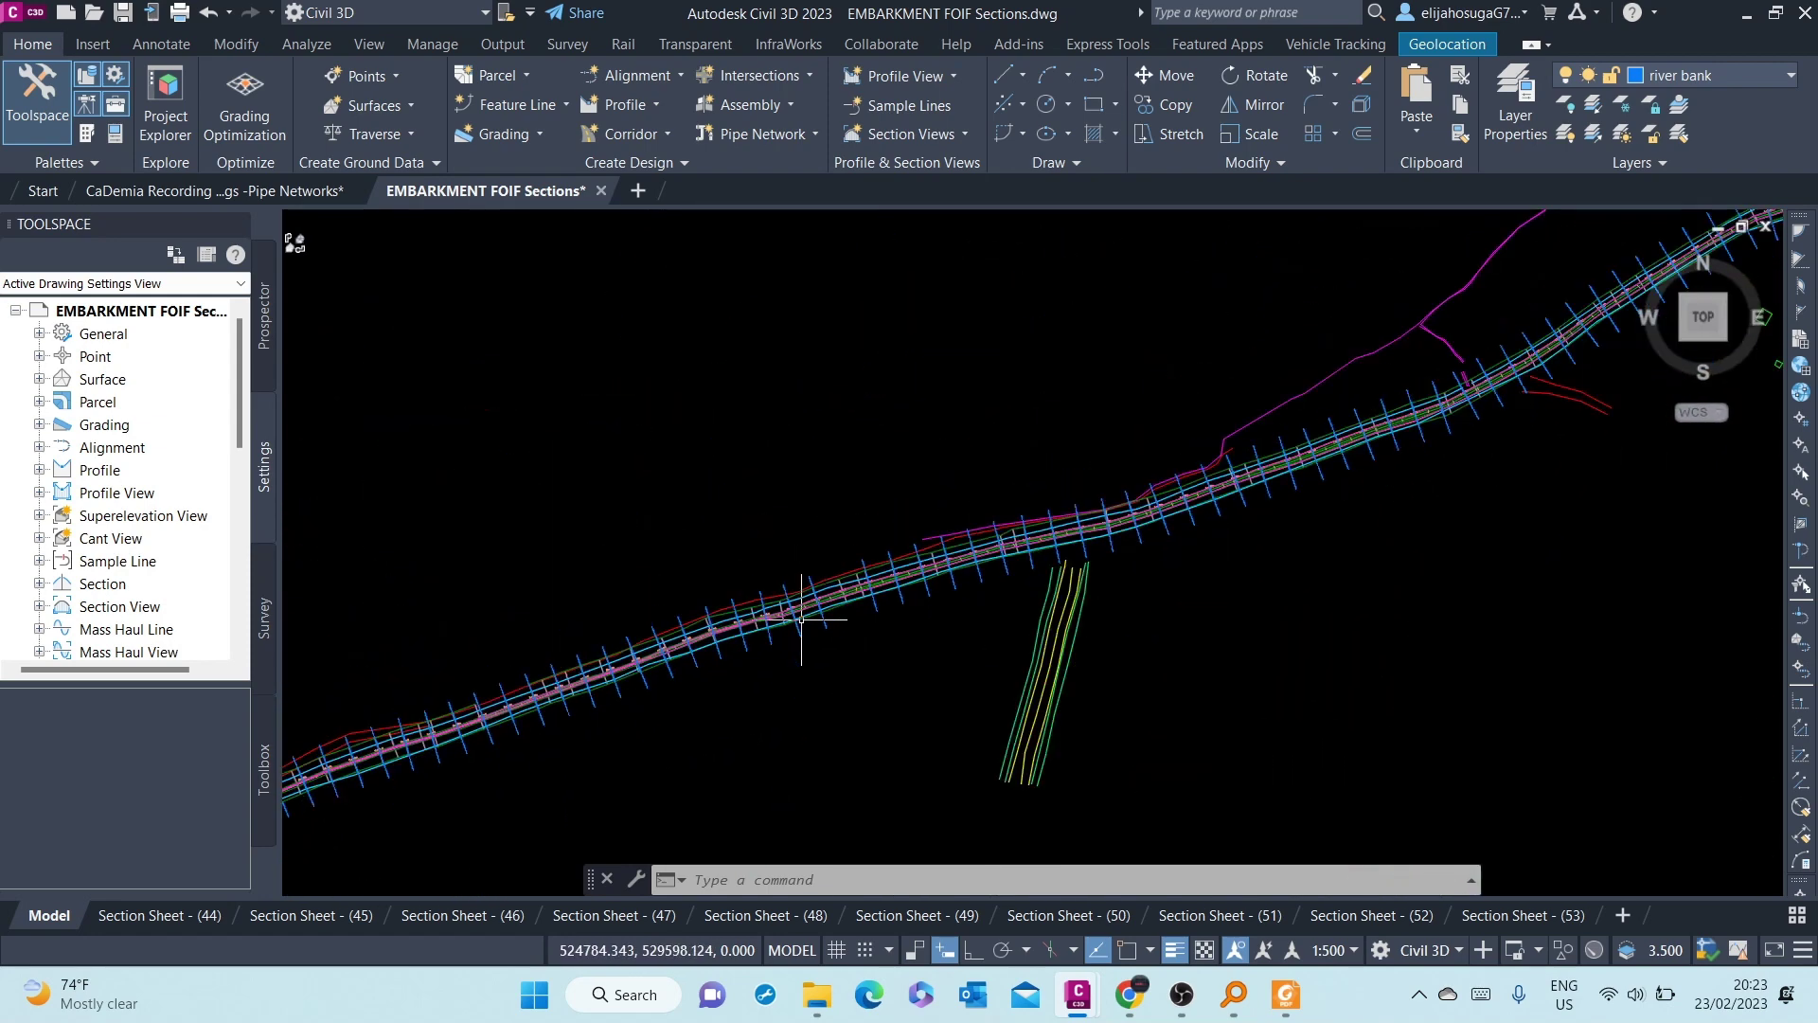
scroll(728, 715, down, 1)
mouse_move(728, 714)
middle_down()
mouse_move(729, 615)
mouse_move(656, 673)
middle_up()
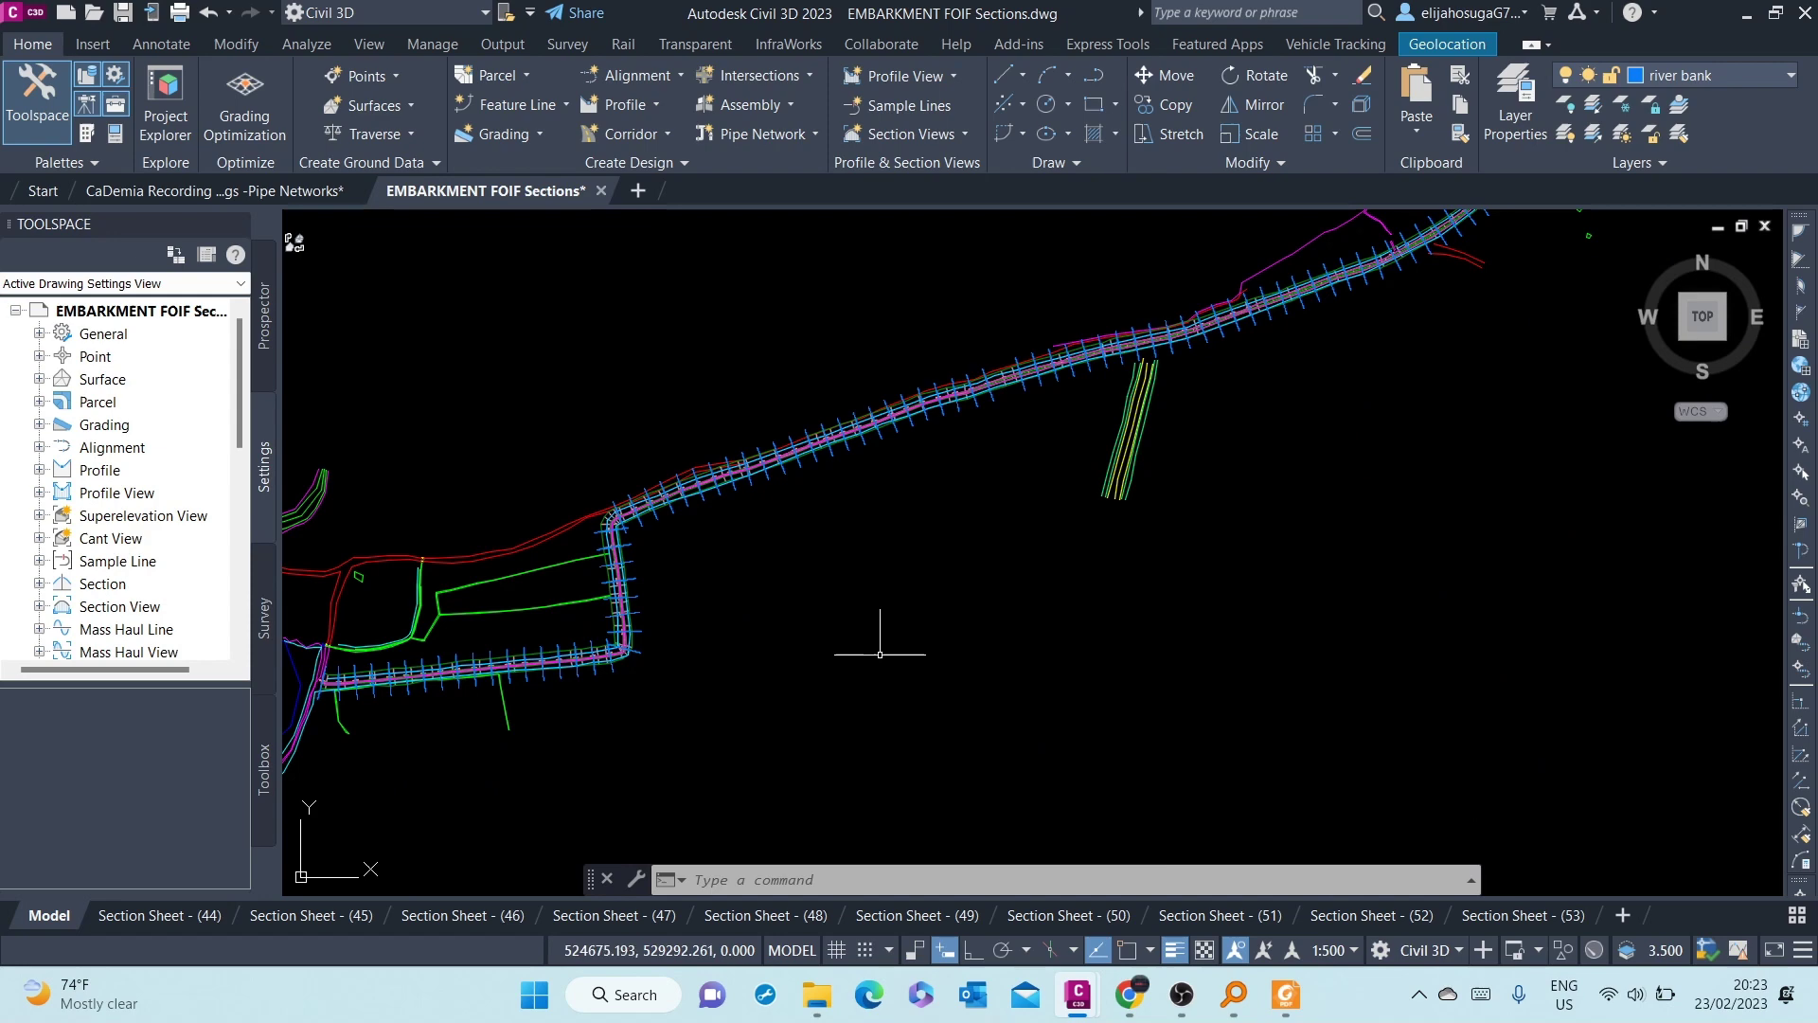
scroll(496, 632, up, 2)
middle_drag(496, 632, 936, 493)
scroll(753, 501, up, 2)
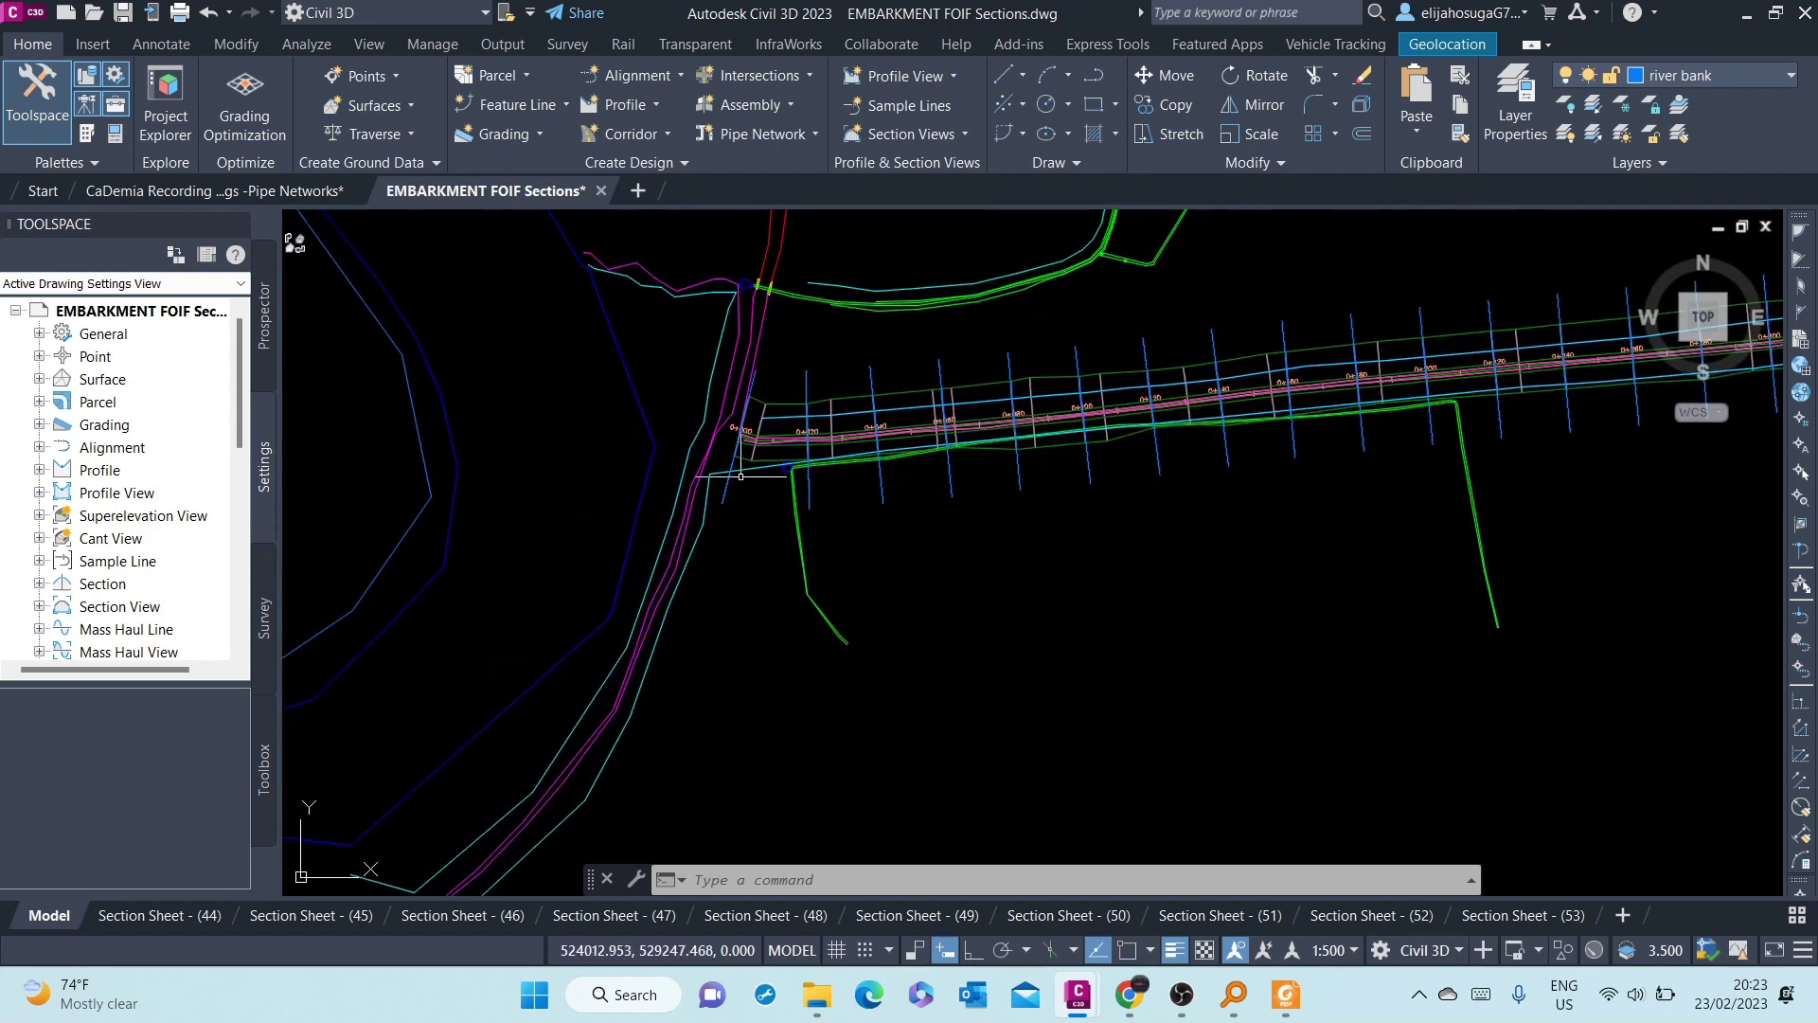
scroll(754, 462, up, 2)
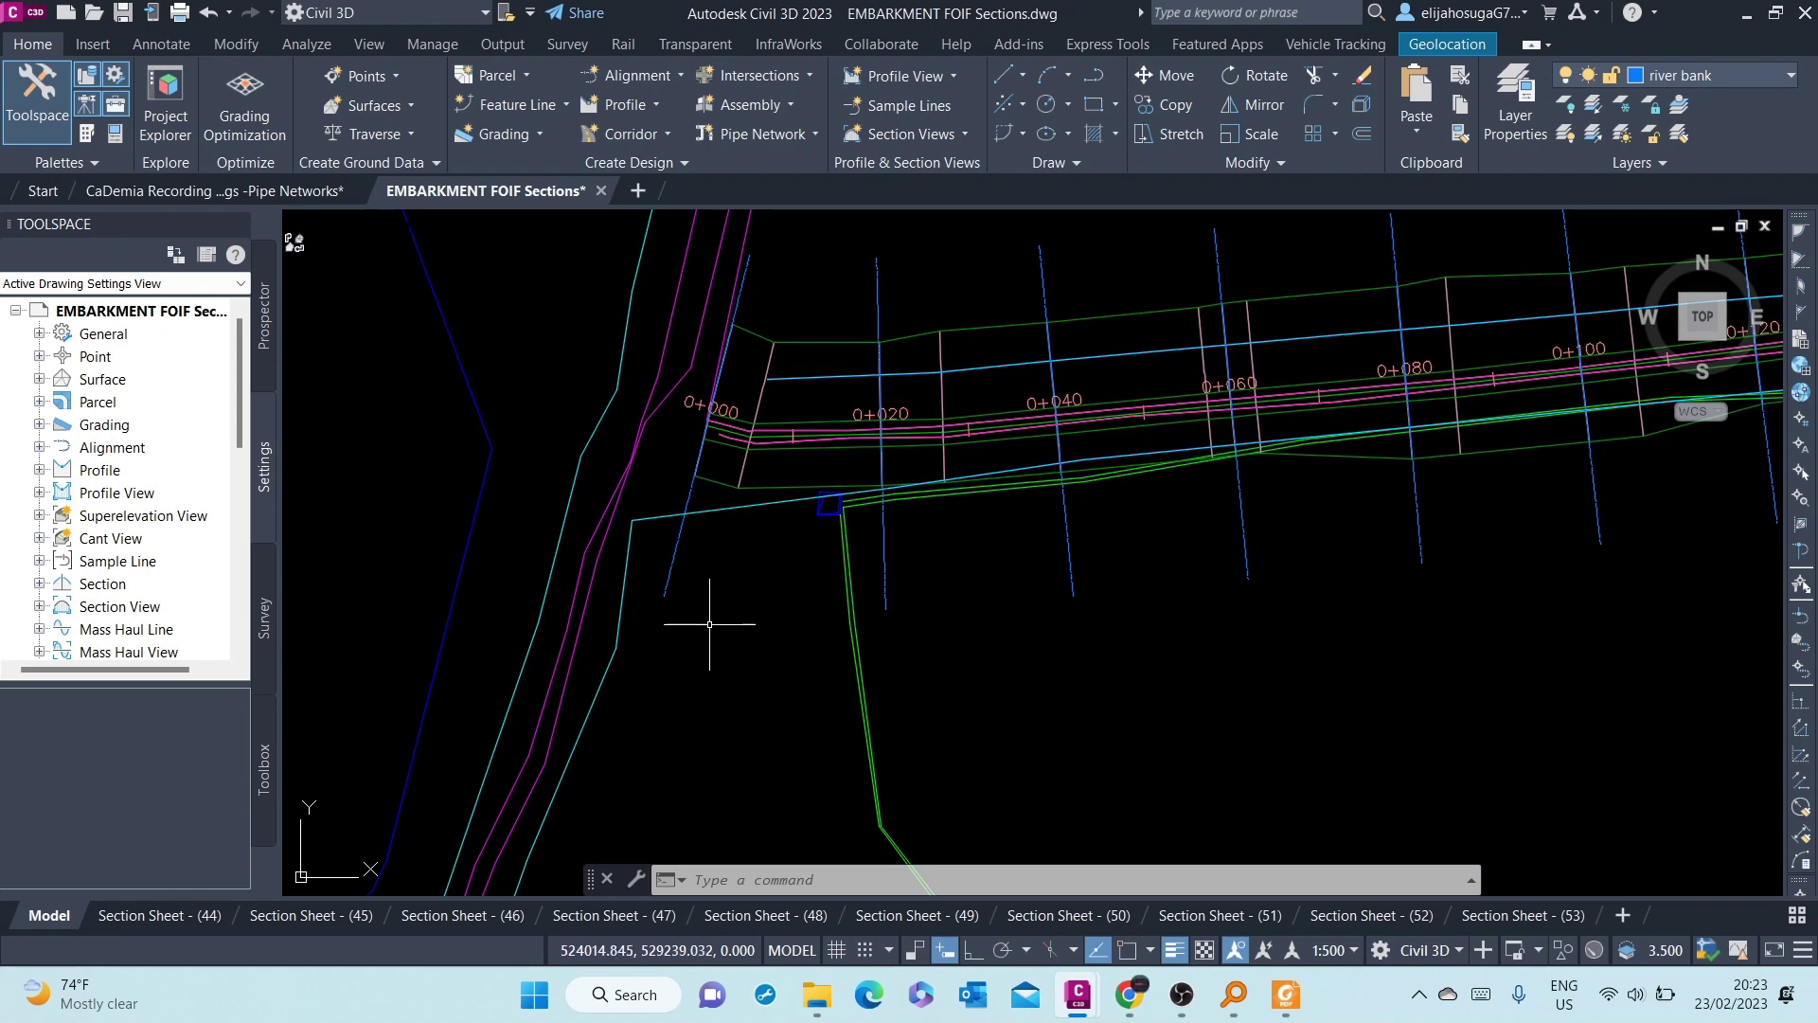
scroll(718, 440, down, 2)
scroll(735, 478, down, 2)
scroll(841, 517, down, 2)
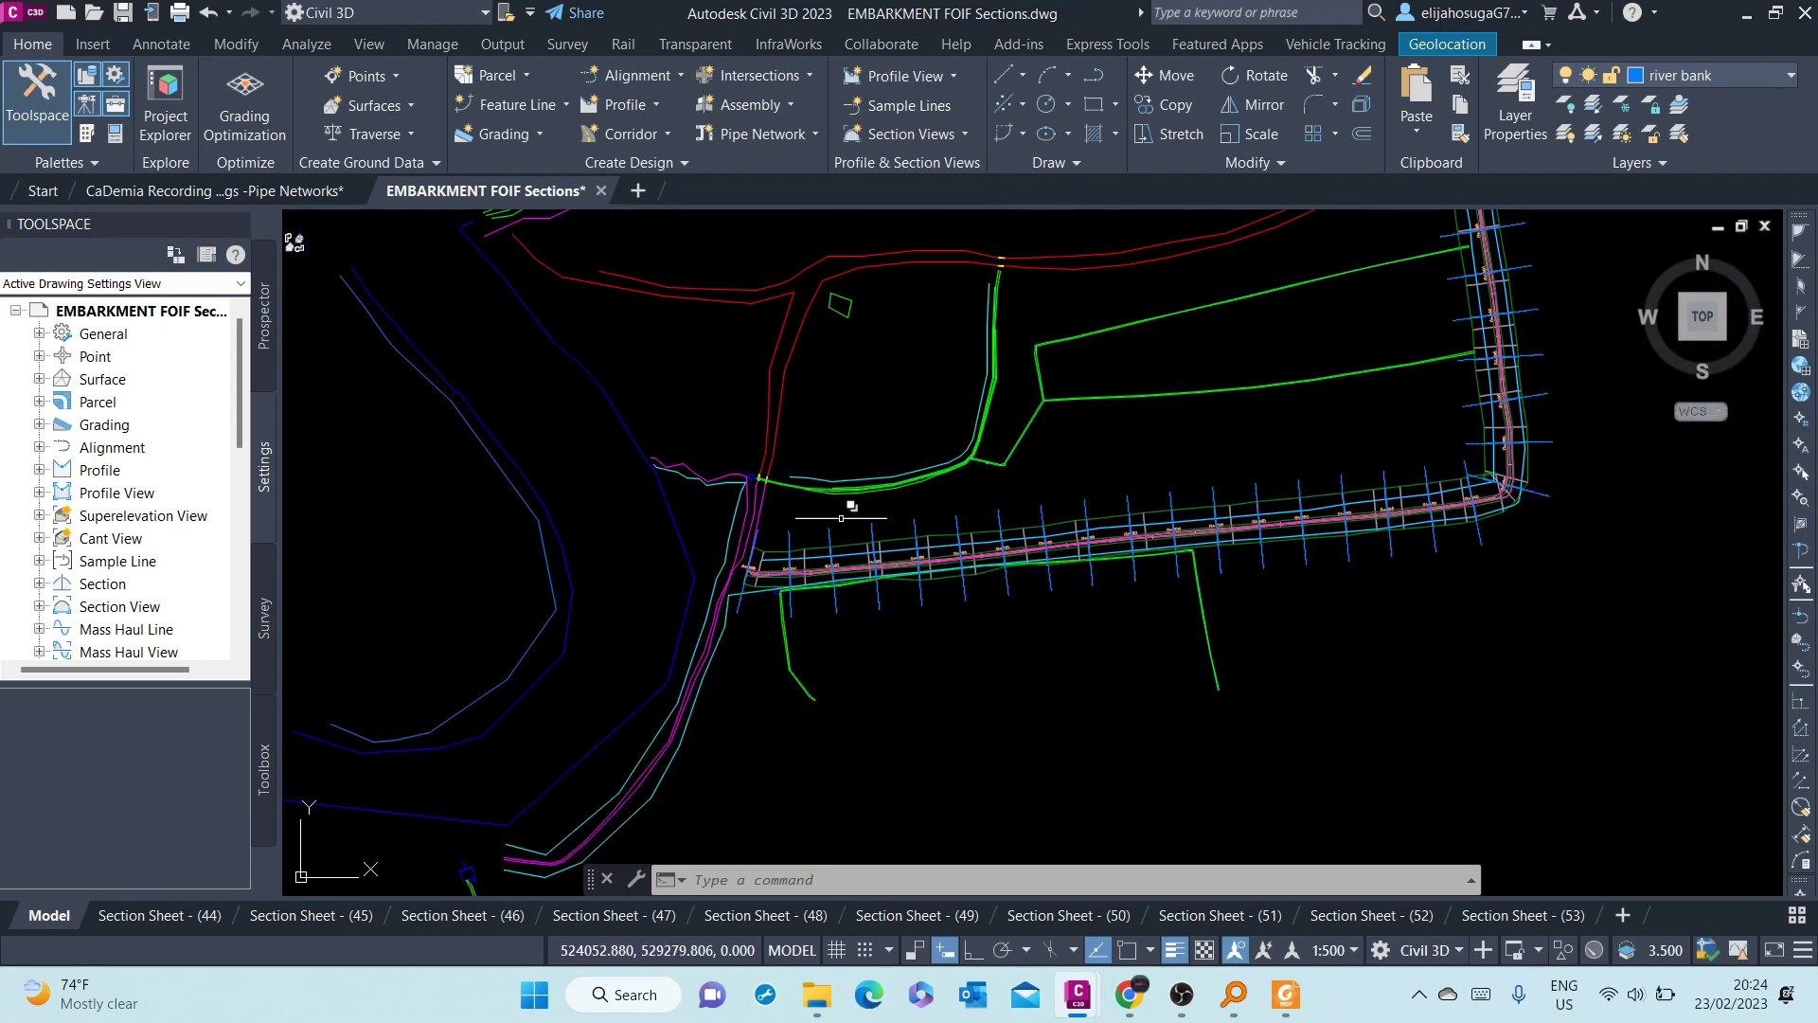
scroll(866, 557, up, 5)
scroll(489, 539, up, 1)
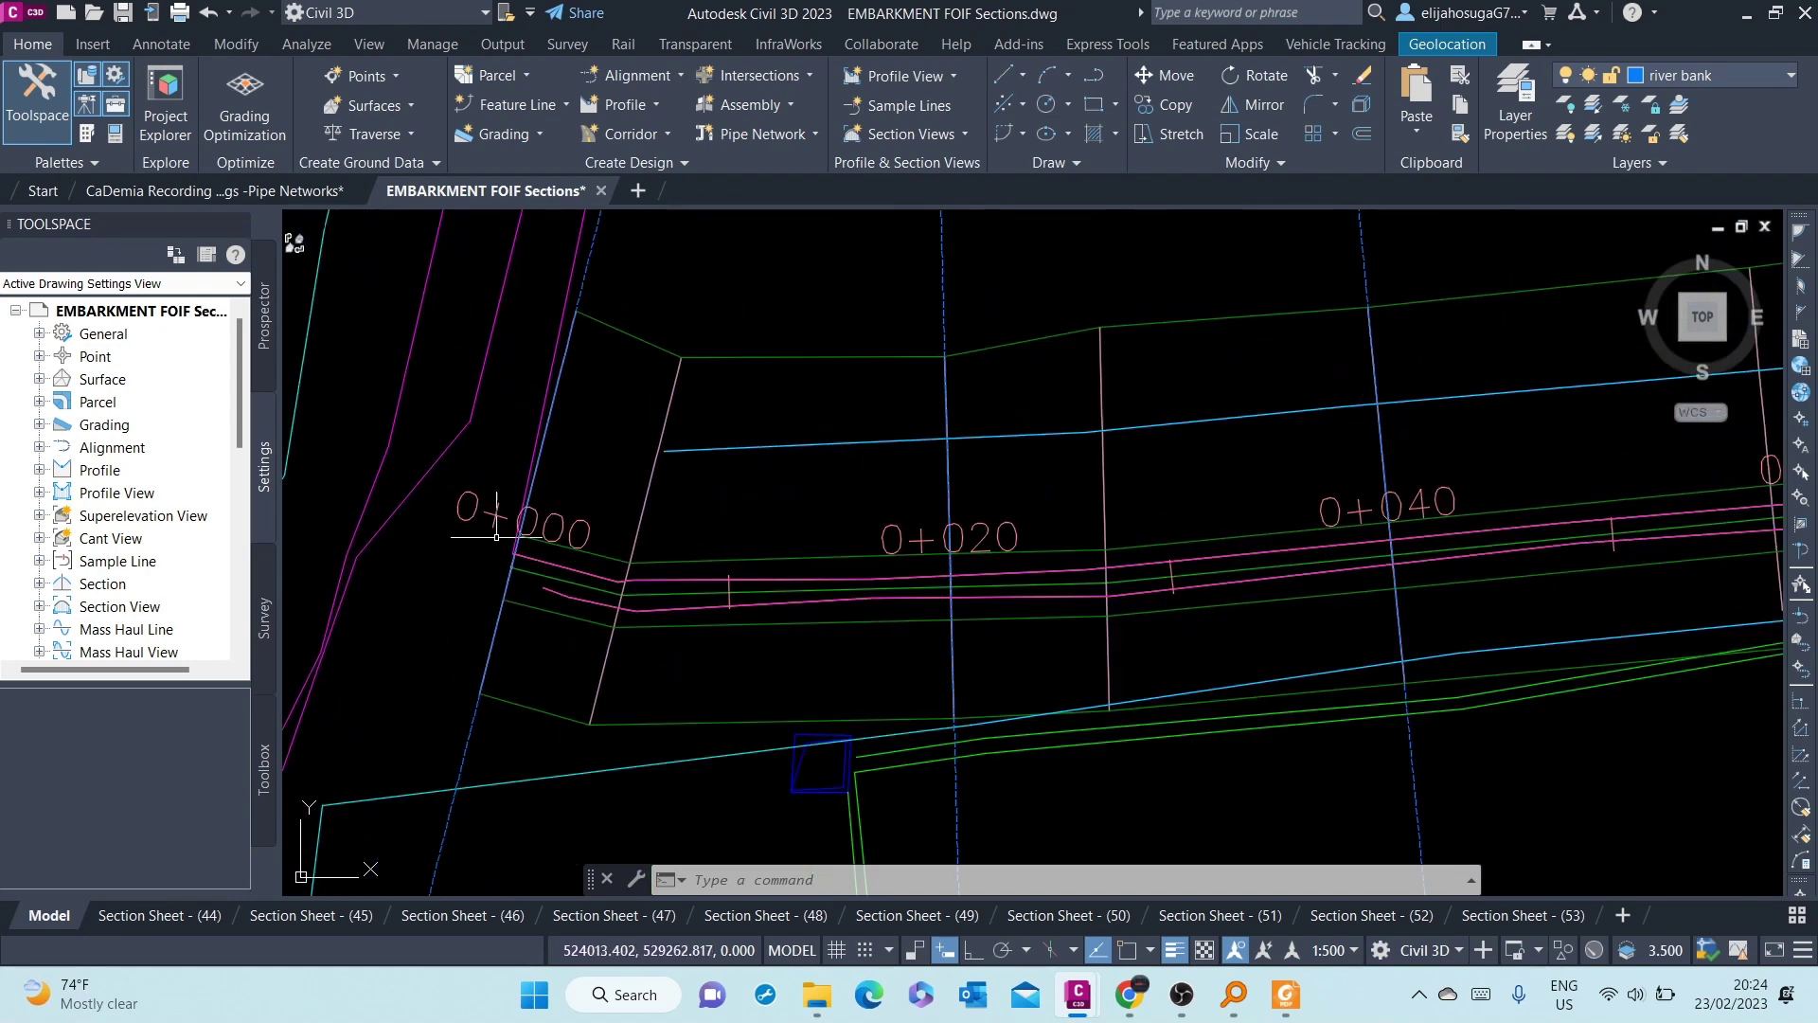
scroll(554, 463, down, 2)
scroll(559, 469, down, 1)
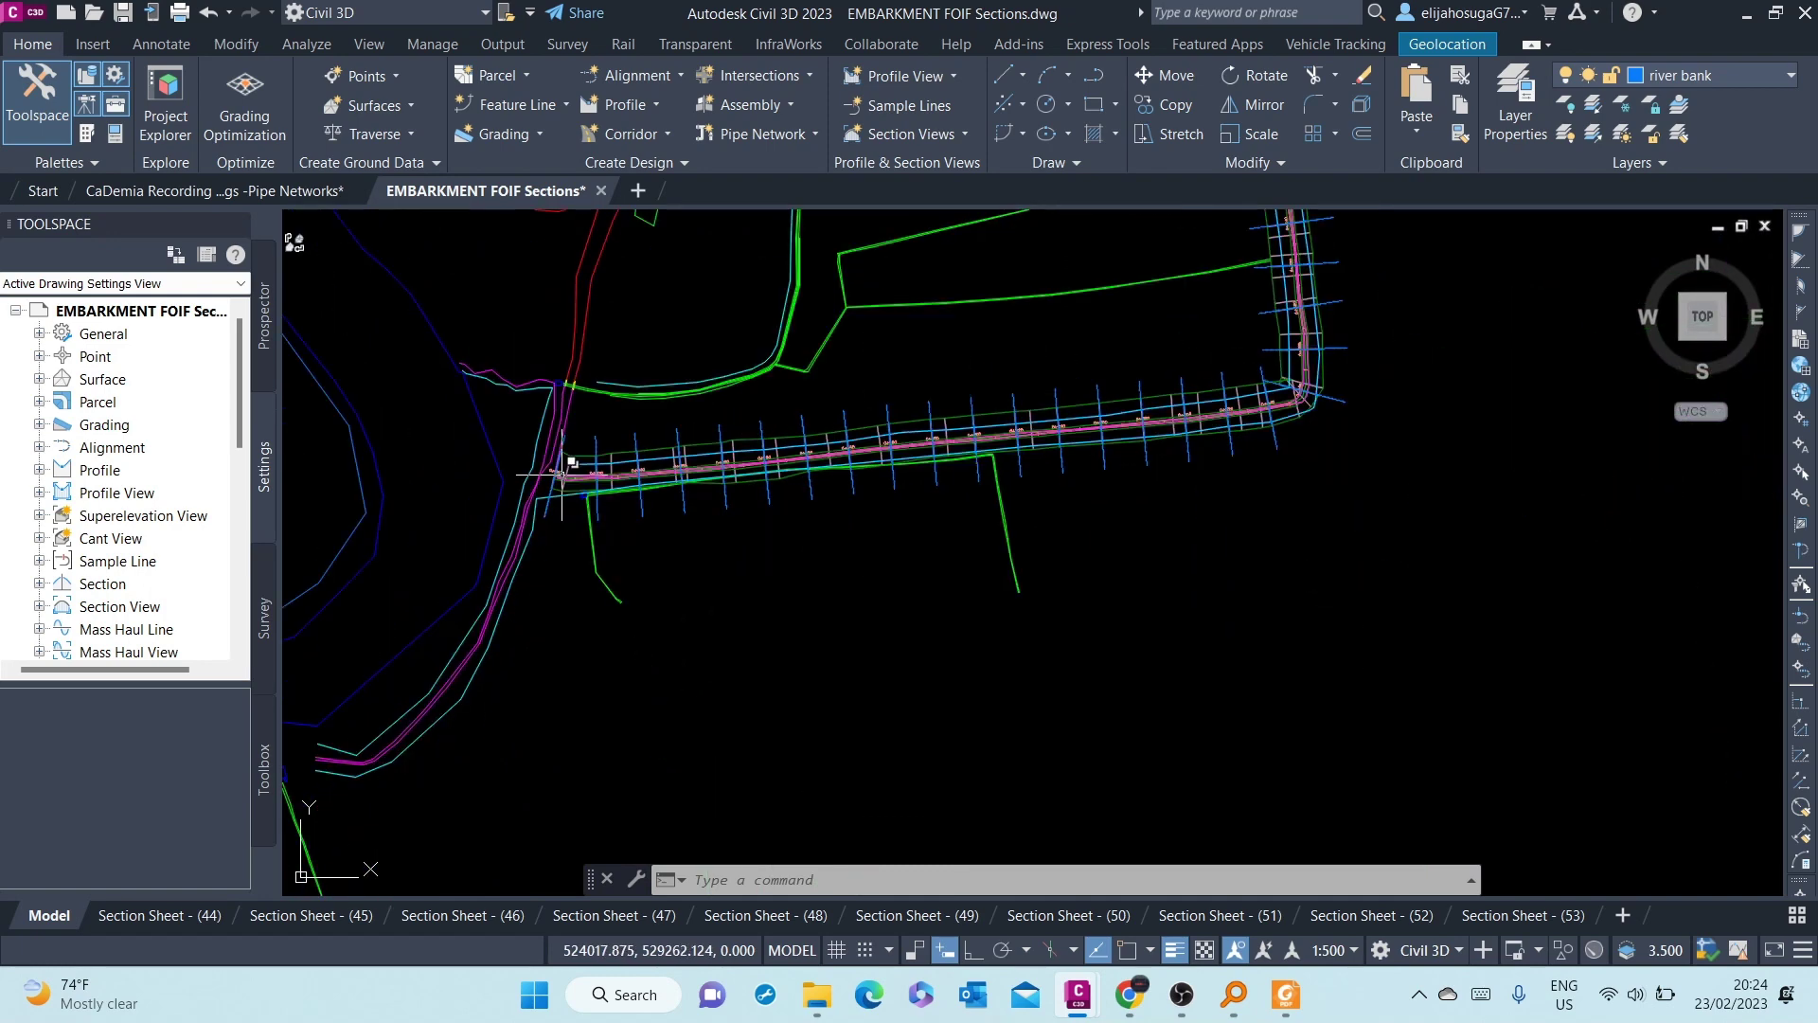
scroll(562, 476, up, 1)
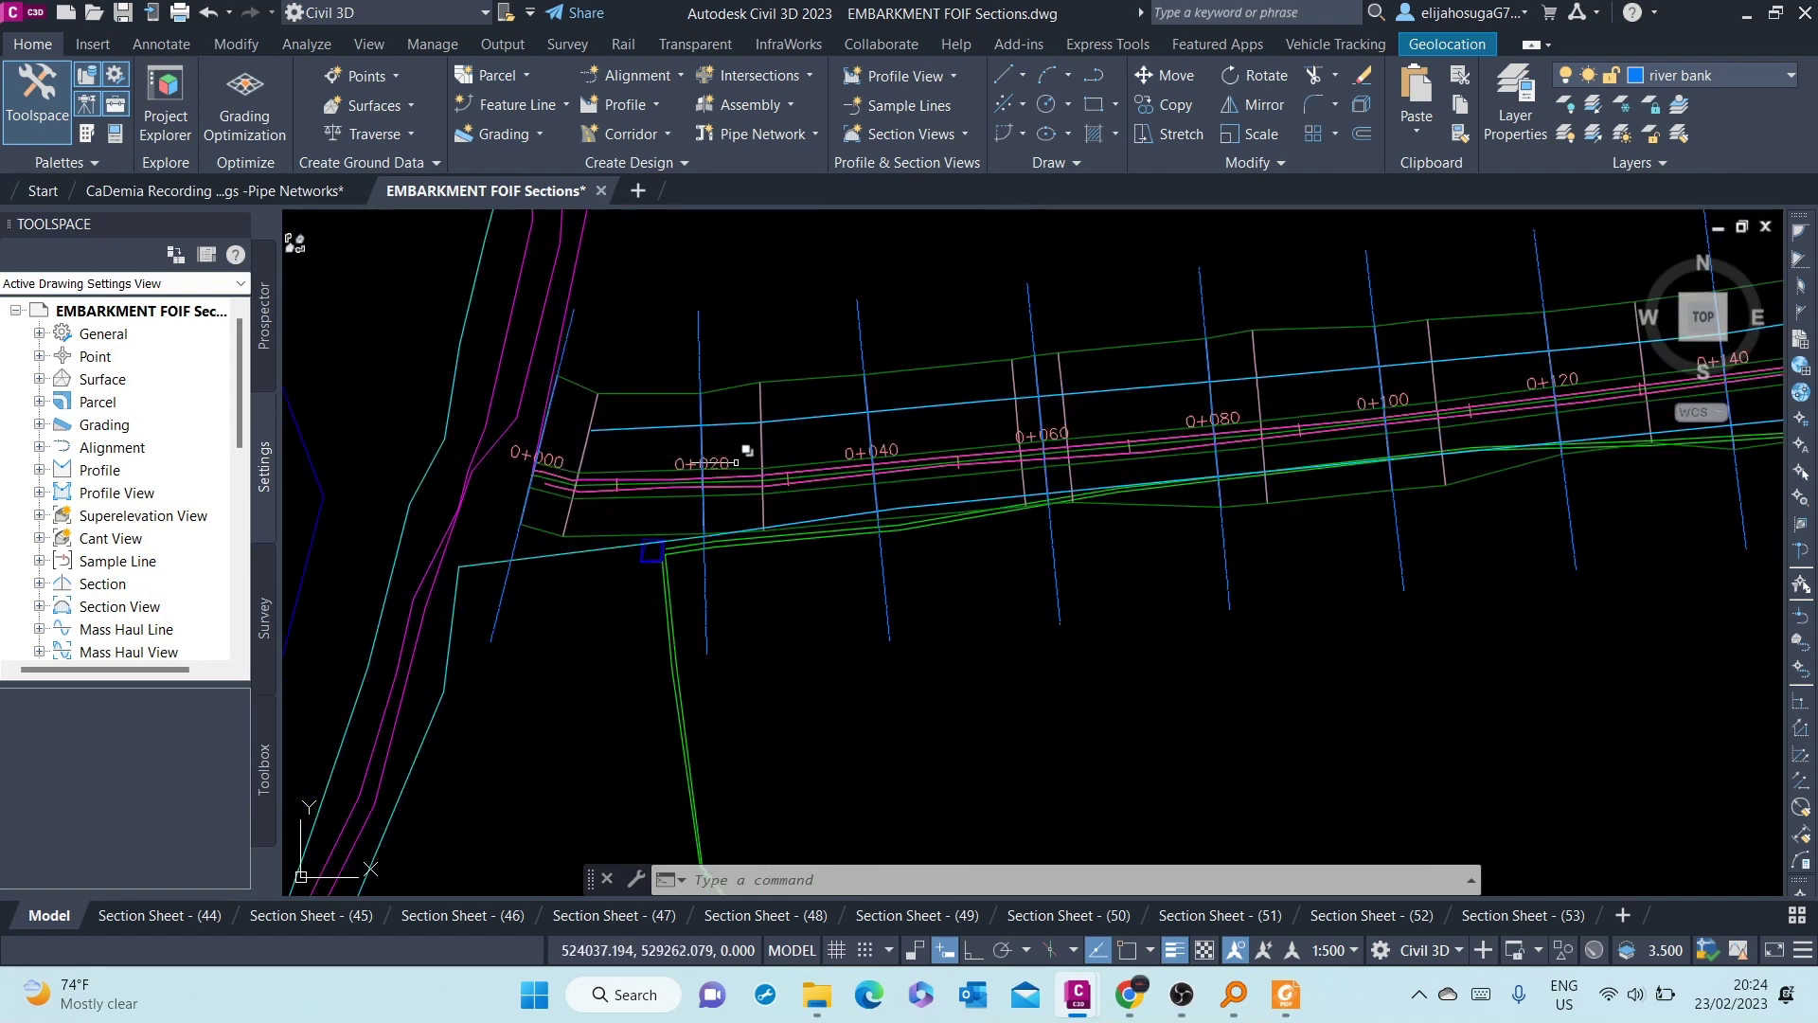
scroll(924, 452, down, 1)
scroll(943, 458, down, 2)
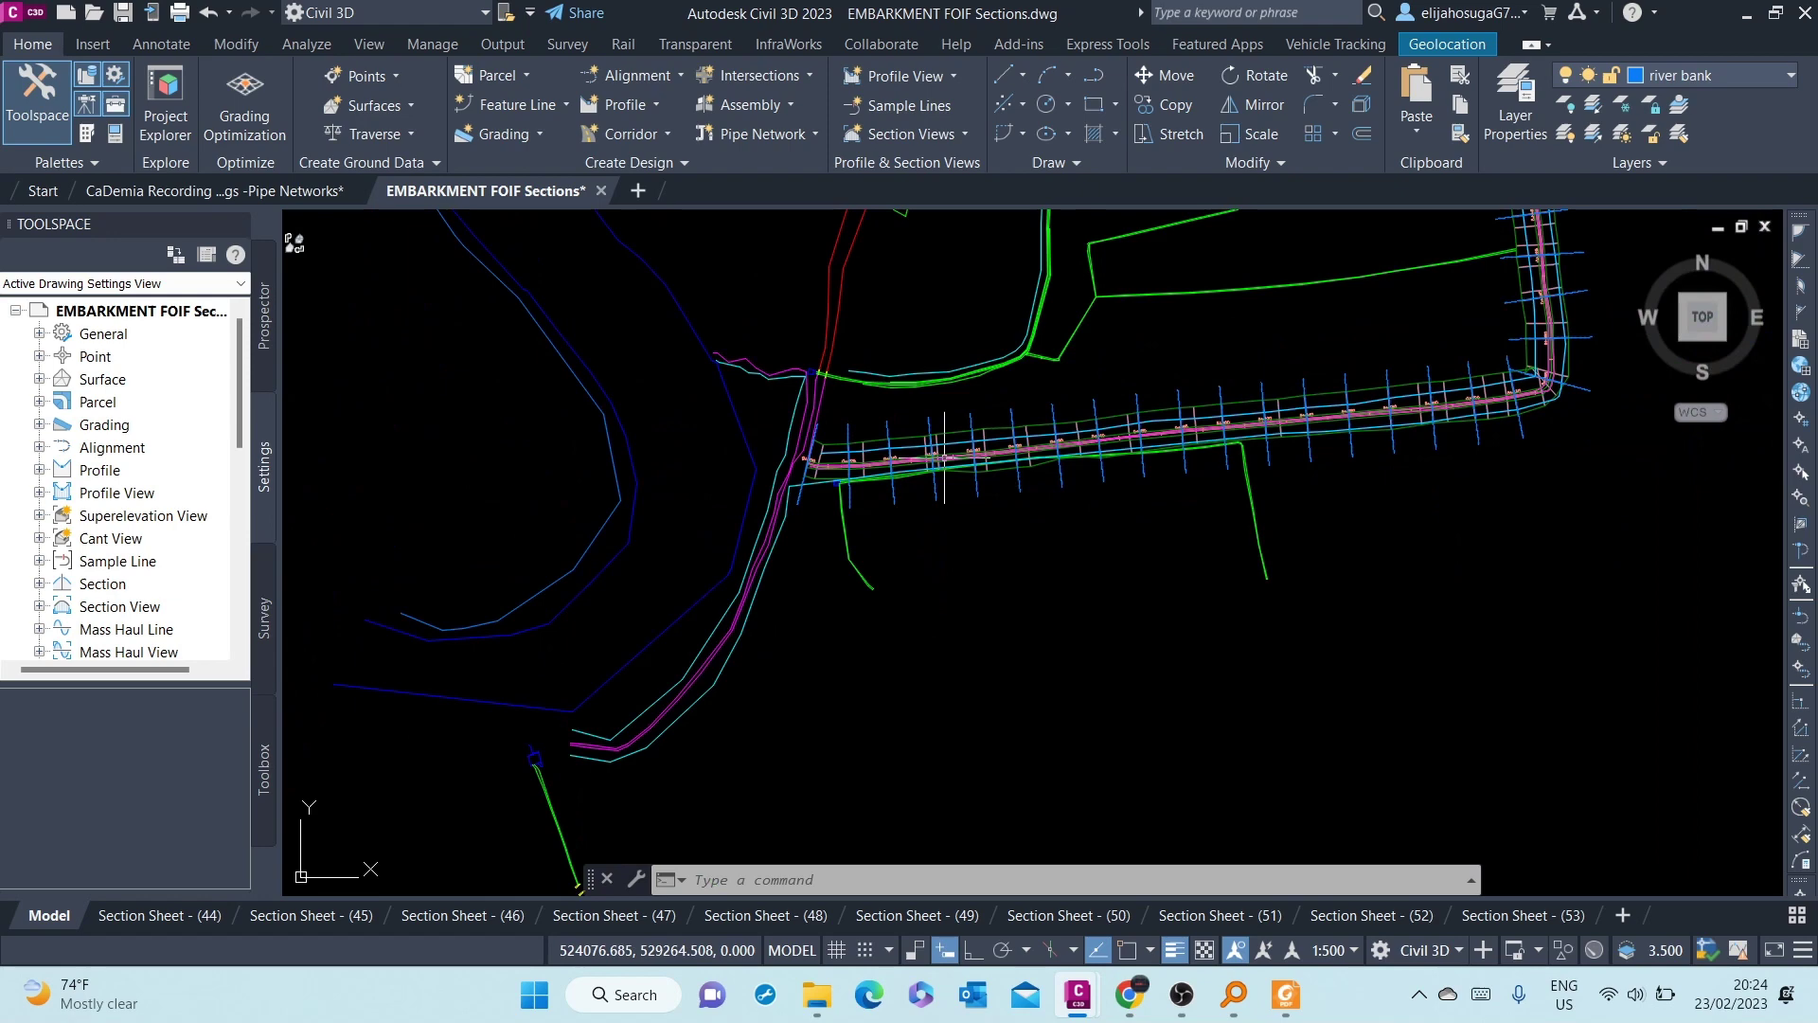
scroll(945, 457, down, 1)
scroll(1088, 520, up, 1)
scroll(1128, 520, up, 2)
scroll(1279, 507, down, 5)
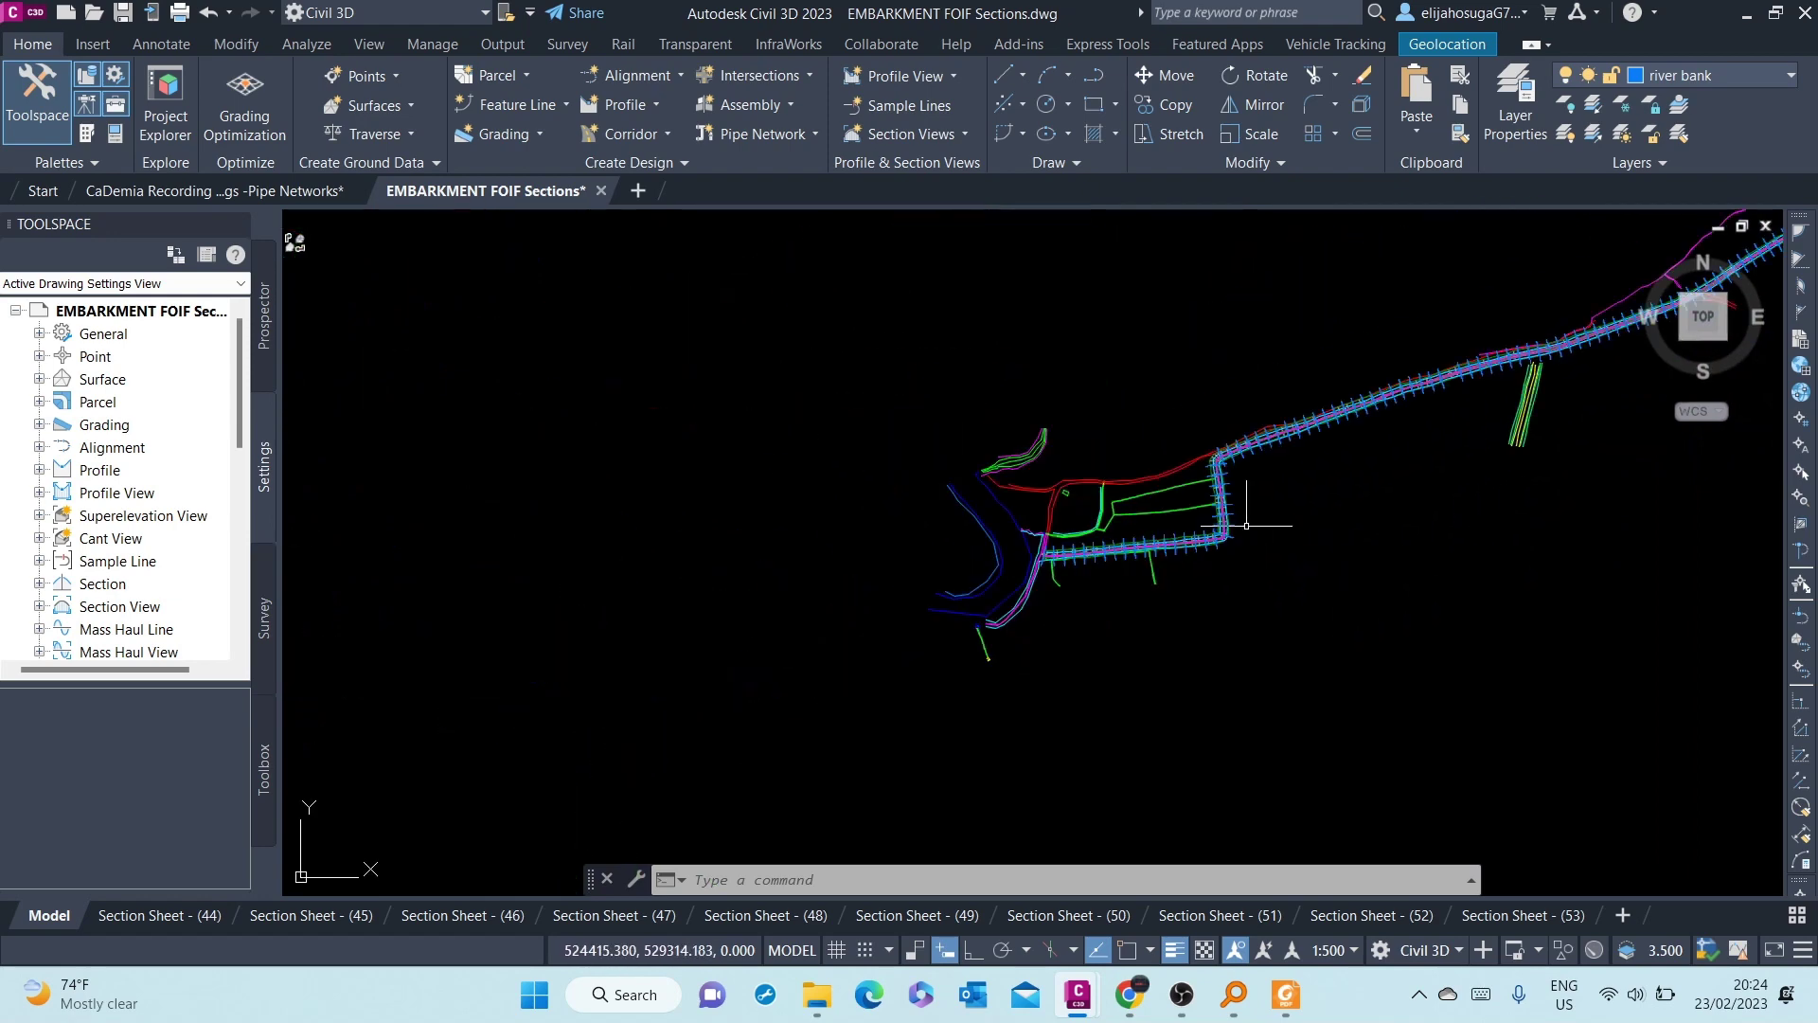
scroll(1246, 525, down, 2)
scroll(1165, 496, down, 3)
scroll(1187, 573, down, 4)
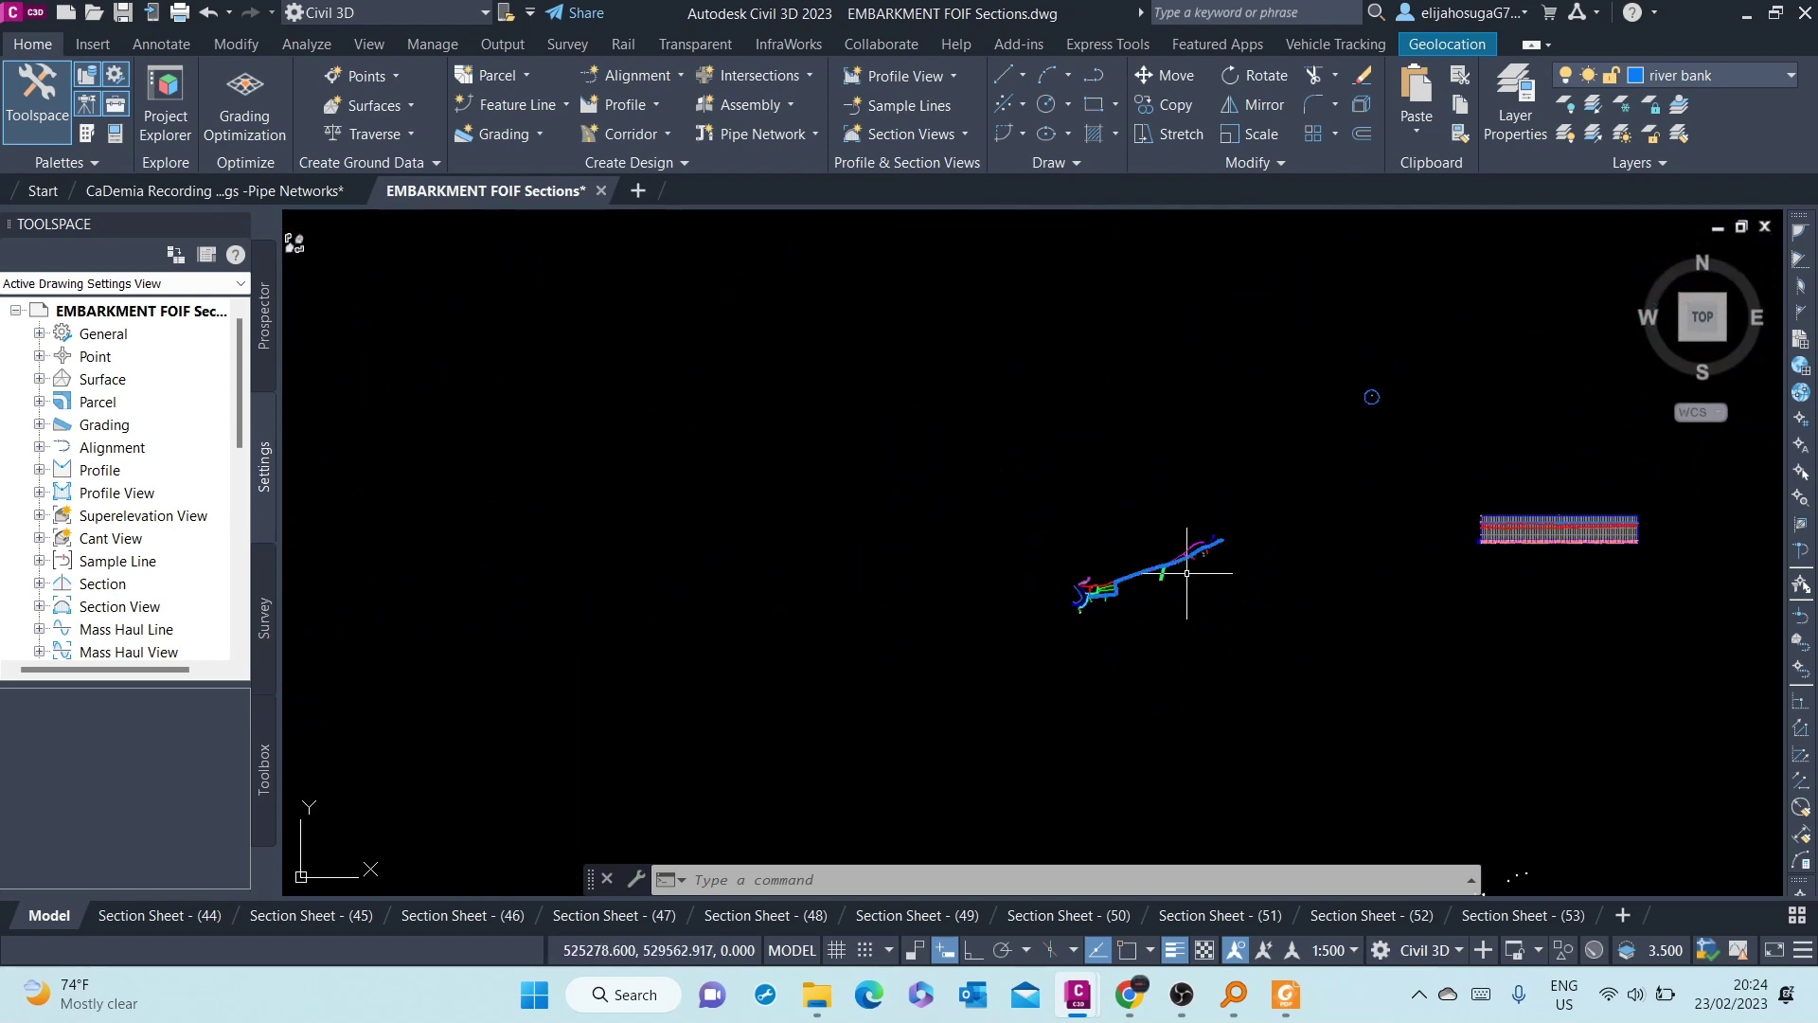
middle_drag(1455, 595, 1178, 653)
scroll(1221, 696, up, 1)
scroll(1265, 742, up, 2)
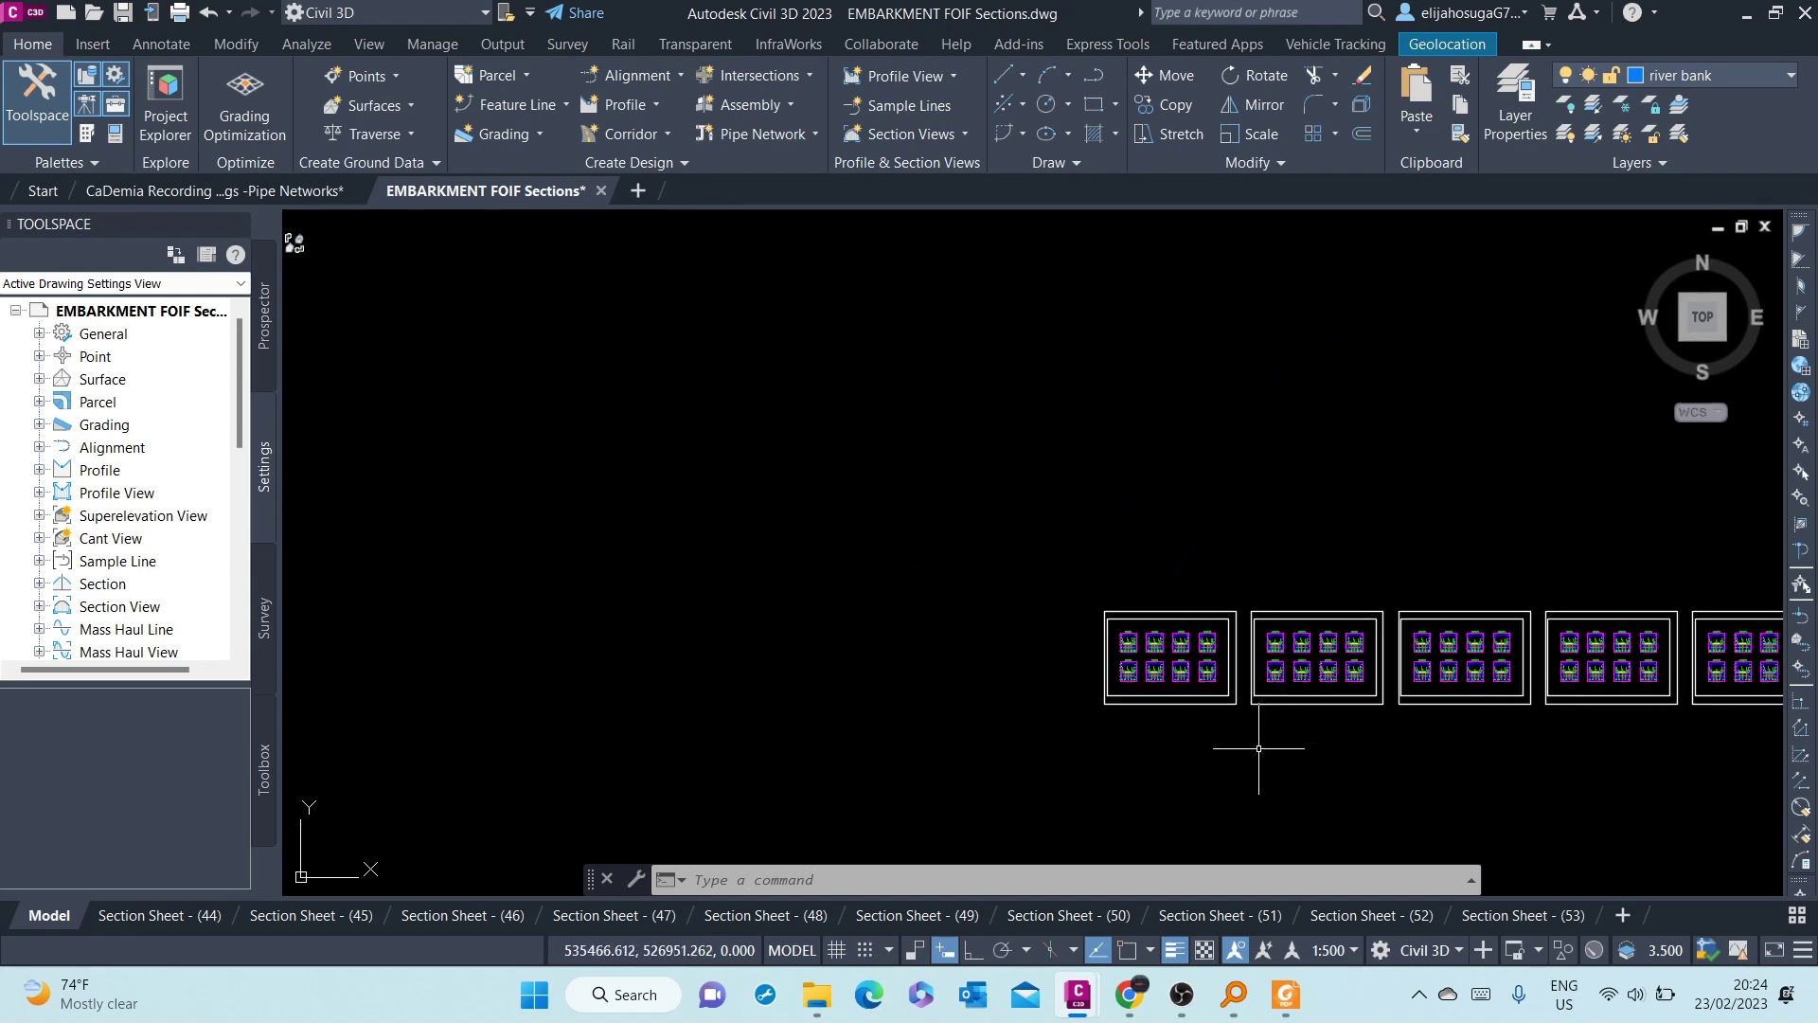
scroll(1065, 555, up, 3)
scroll(1065, 556, up, 1)
scroll(894, 488, up, 4)
scroll(885, 496, down, 6)
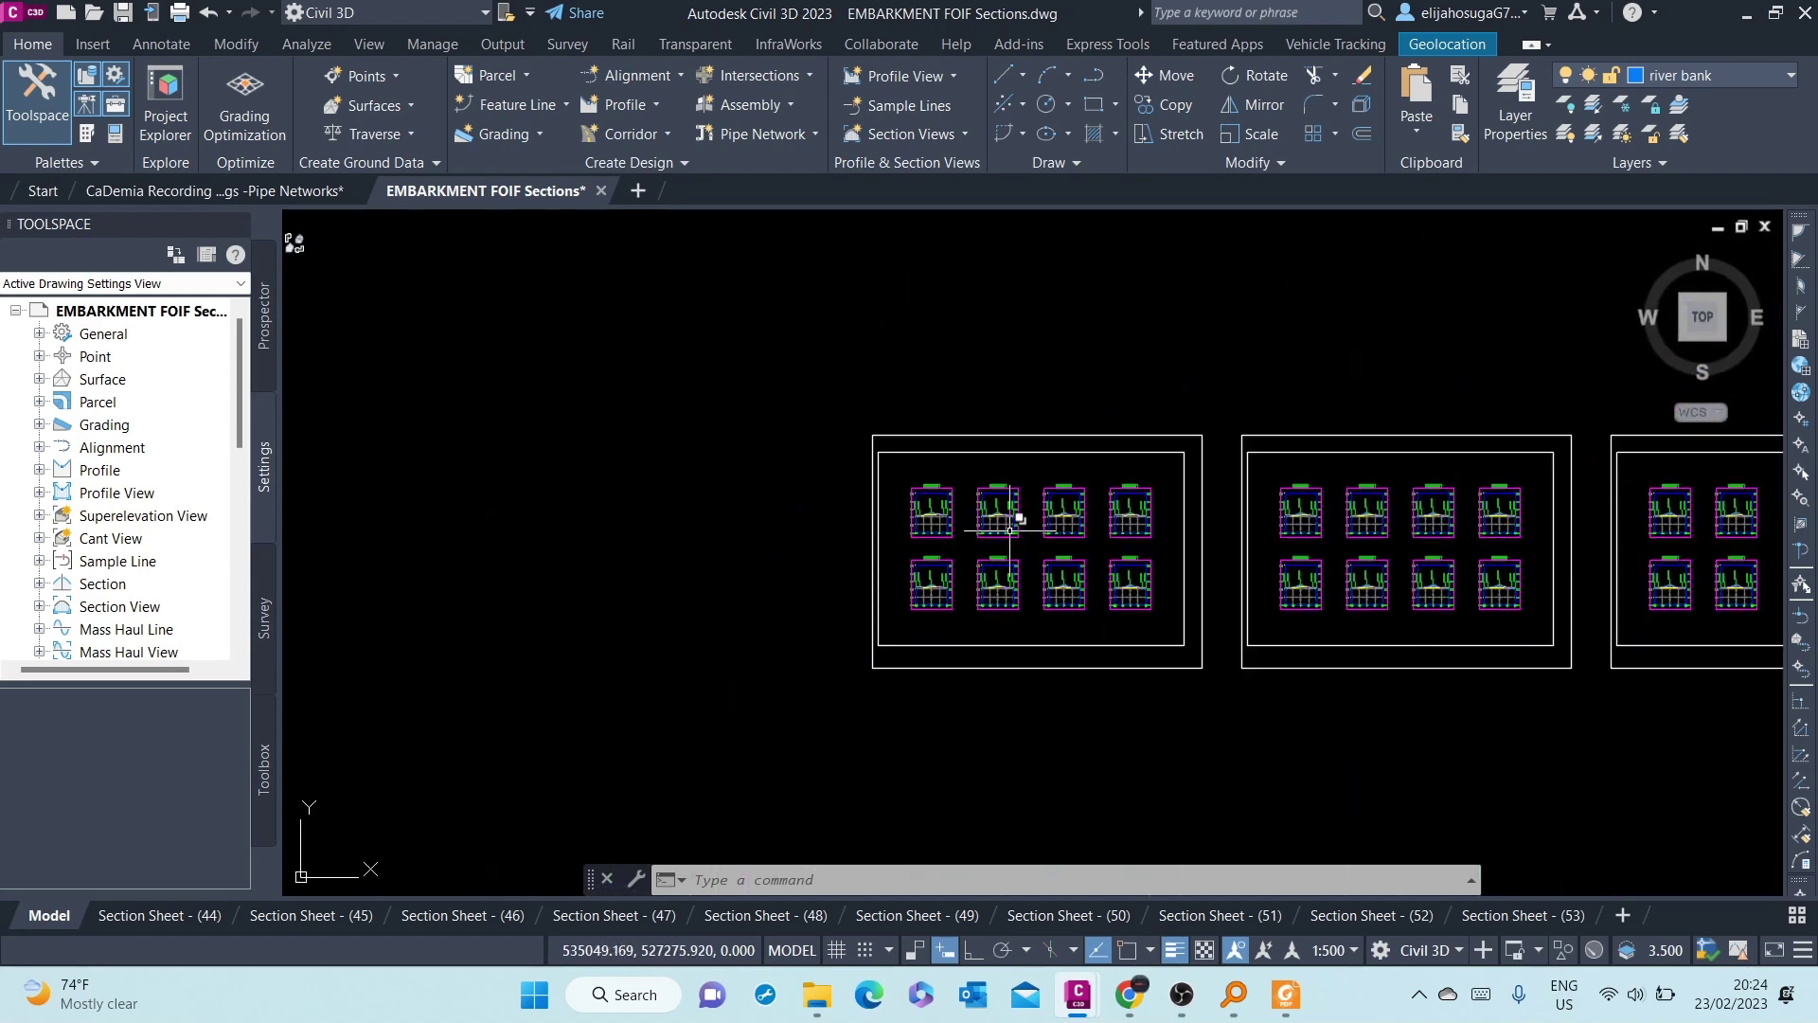
scroll(1016, 520, down, 4)
scroll(1000, 535, down, 3)
middle_drag(569, 435, 852, 520)
scroll(699, 513, up, 3)
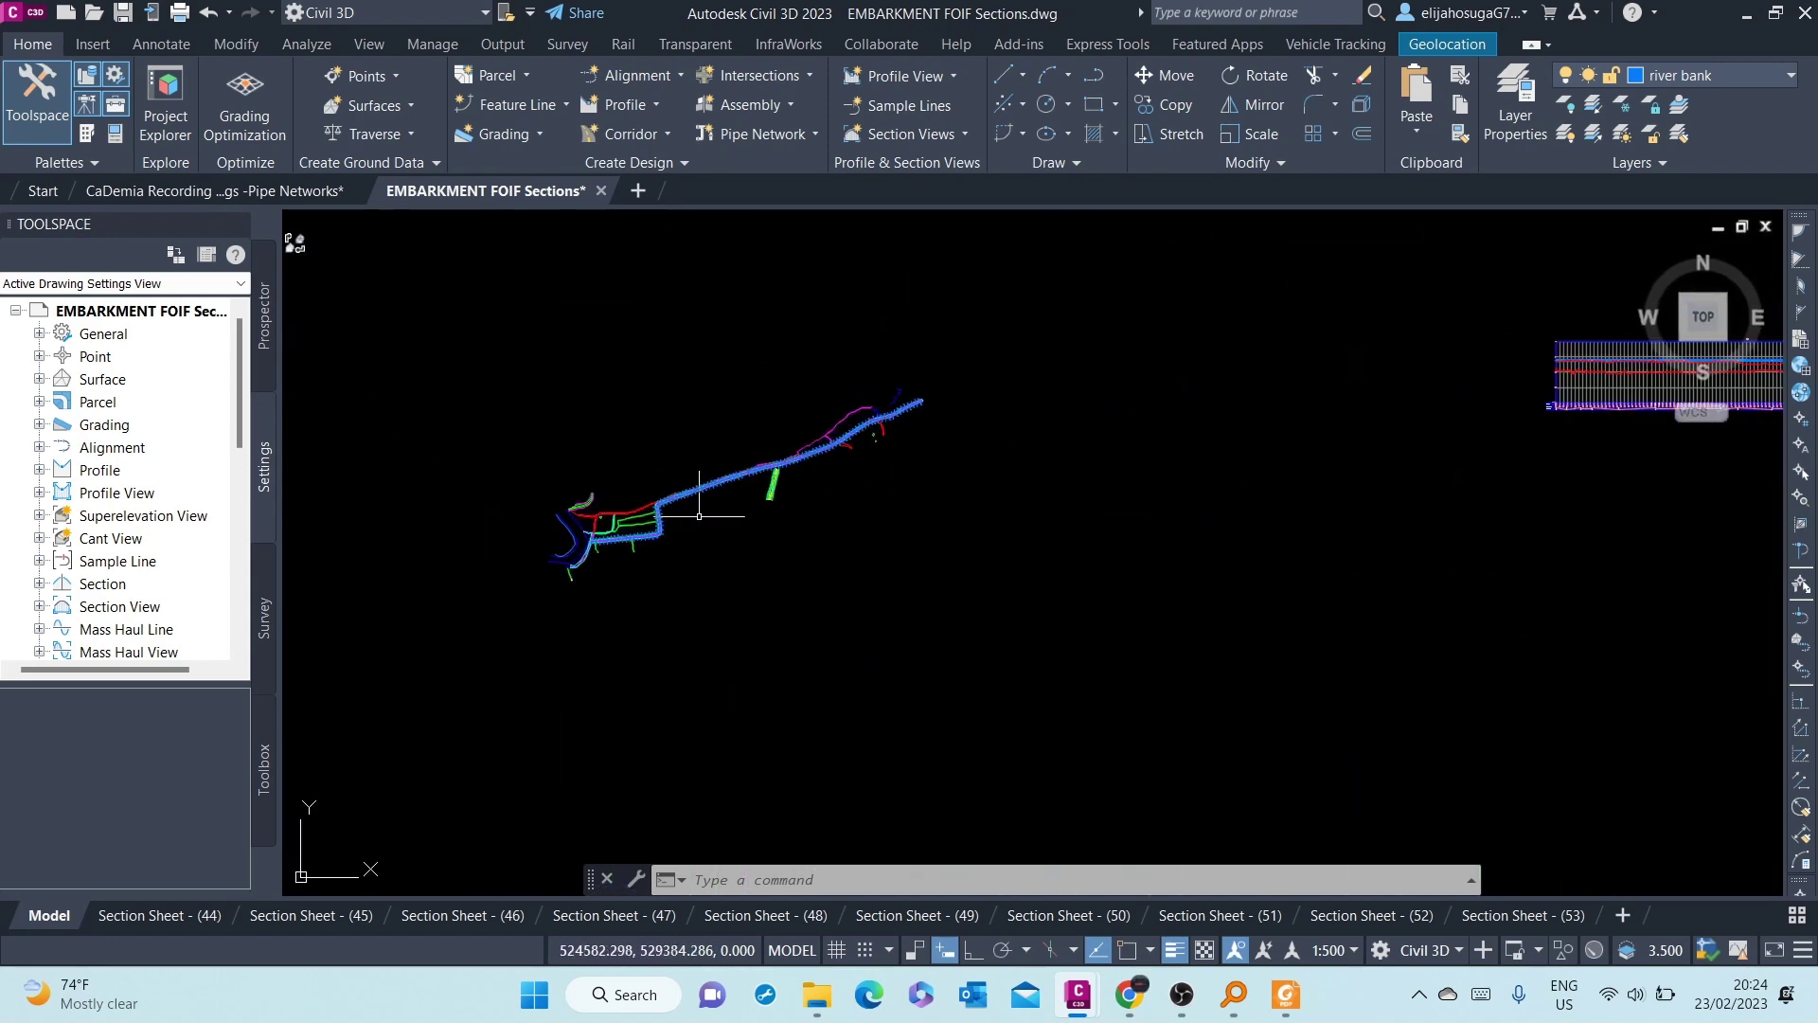
scroll(668, 519, down, 5)
scroll(1108, 626, up, 3)
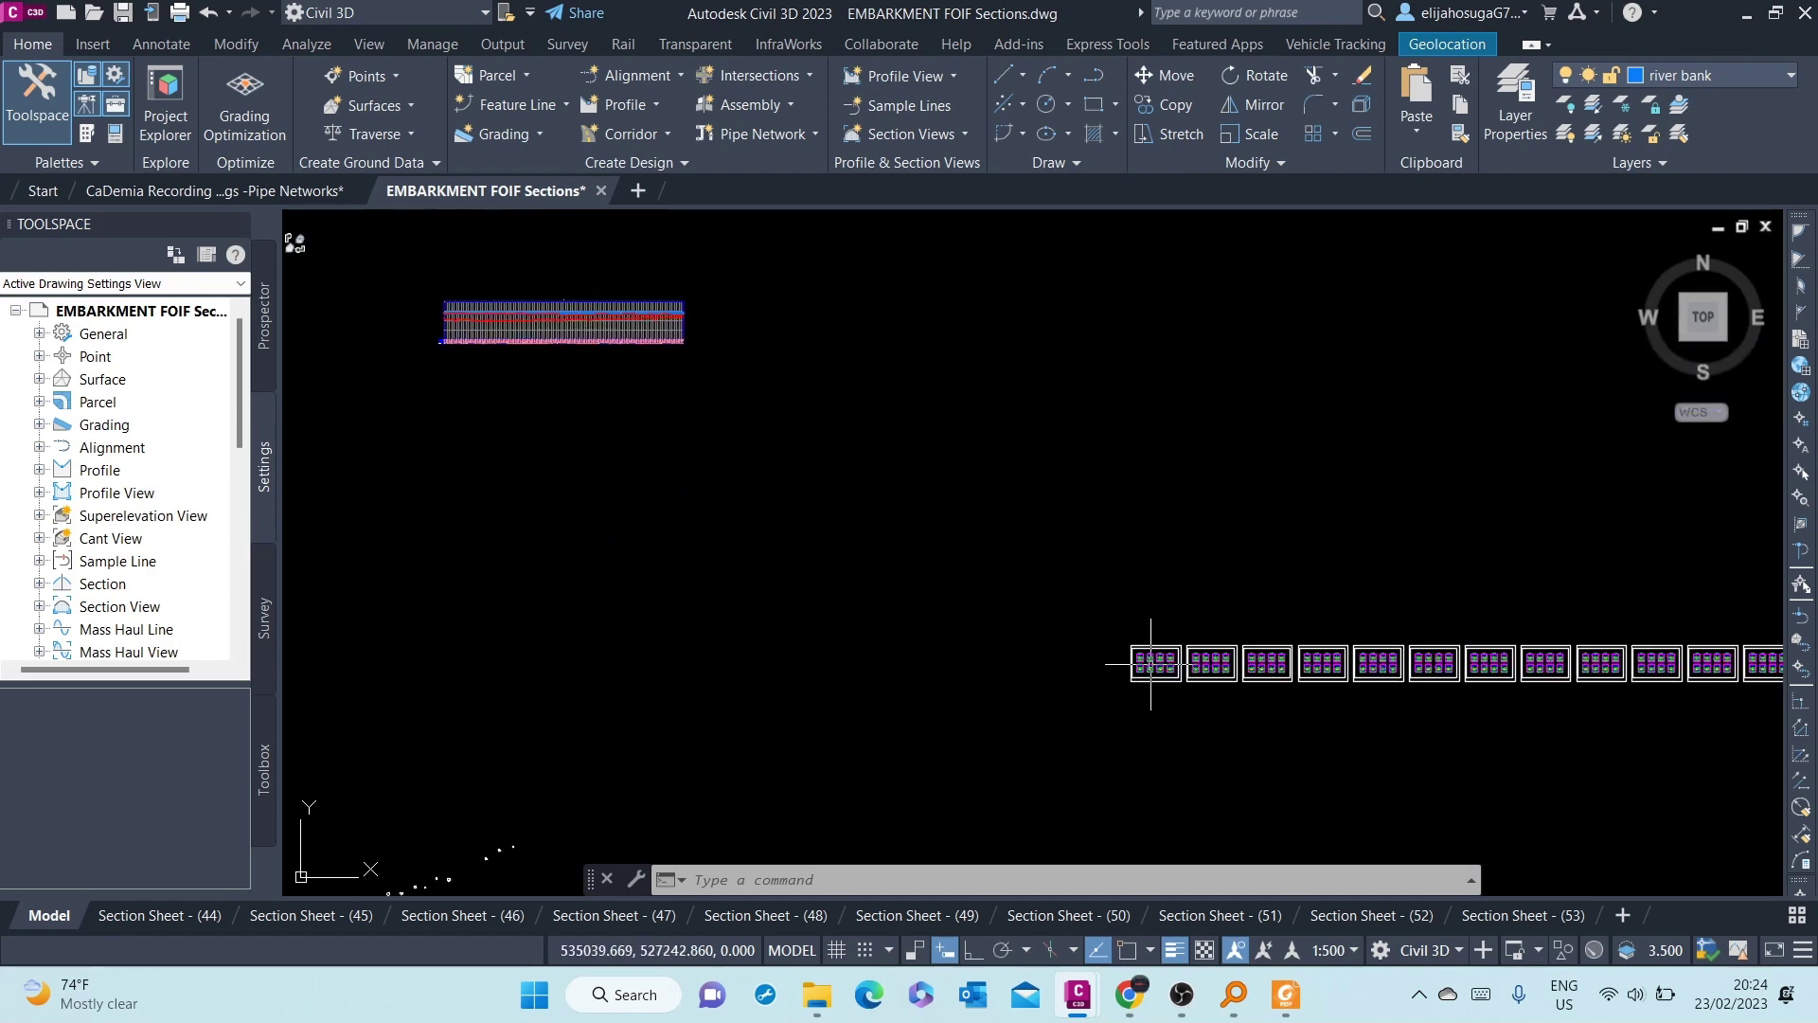
scroll(1174, 678, up, 5)
scroll(1173, 677, up, 4)
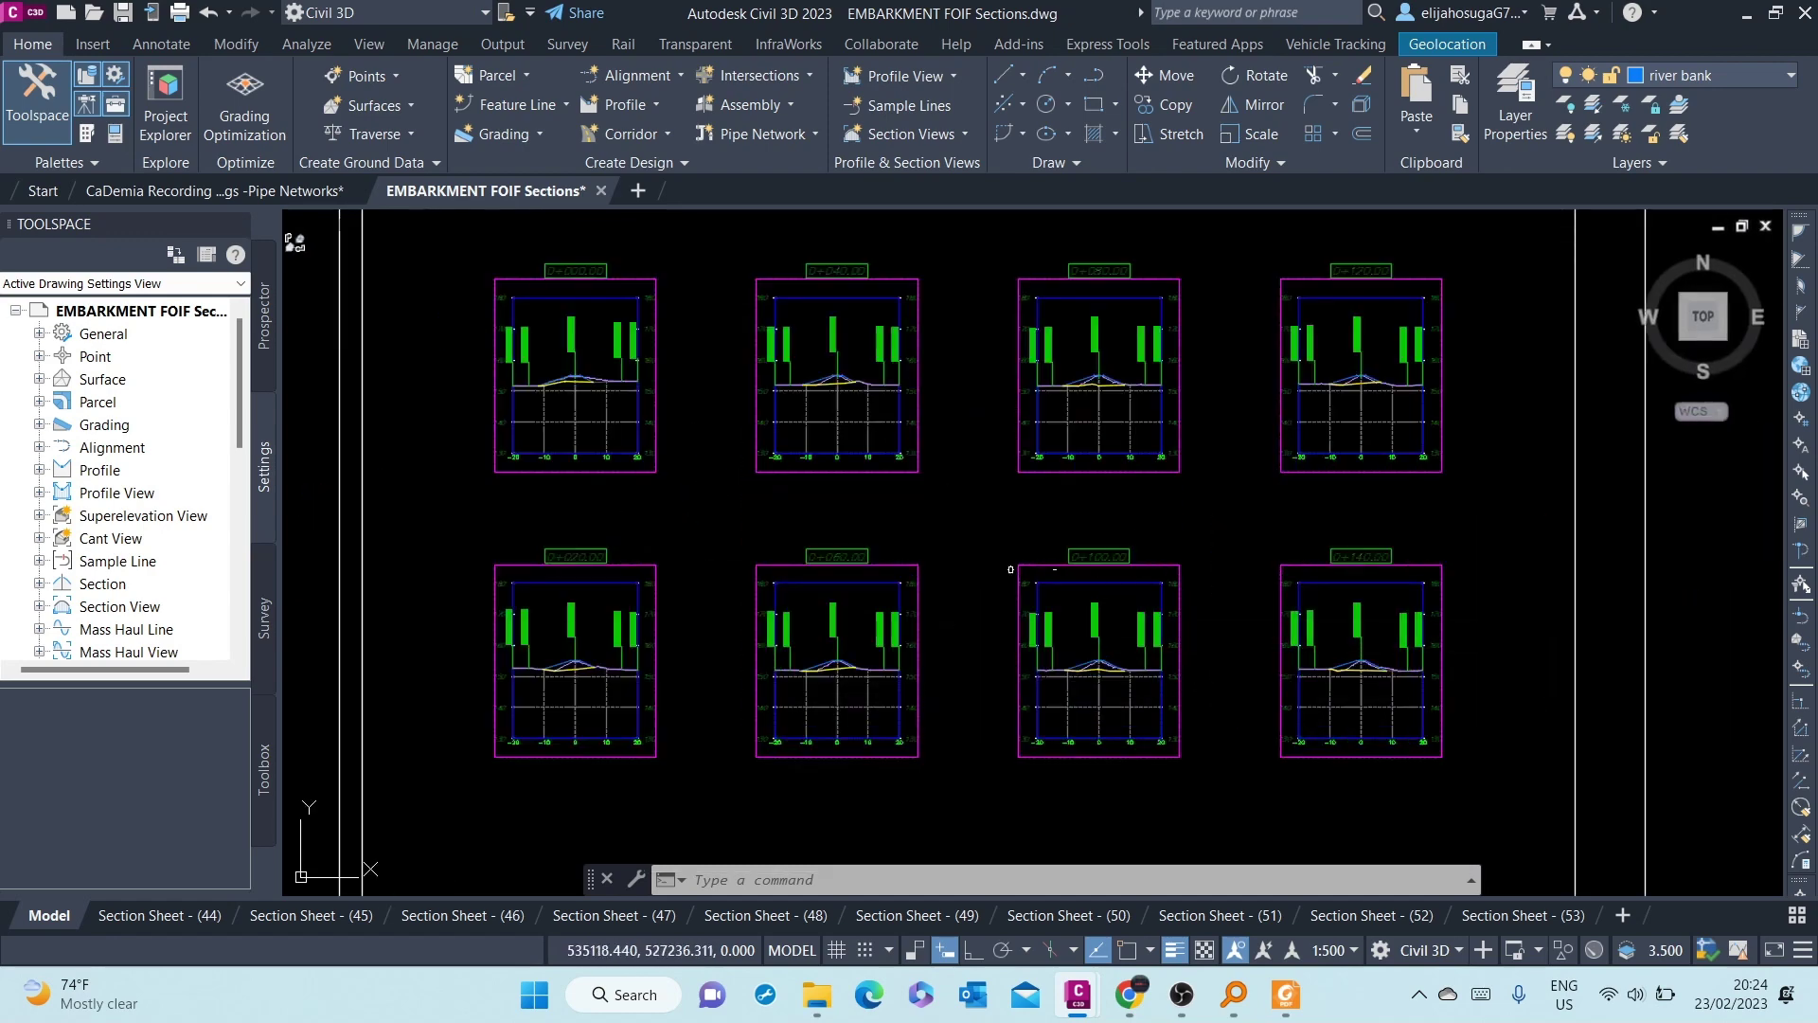
Expand Prospector's Alignments tree to Embankment CL and widen the palette to read names.
click(263, 356)
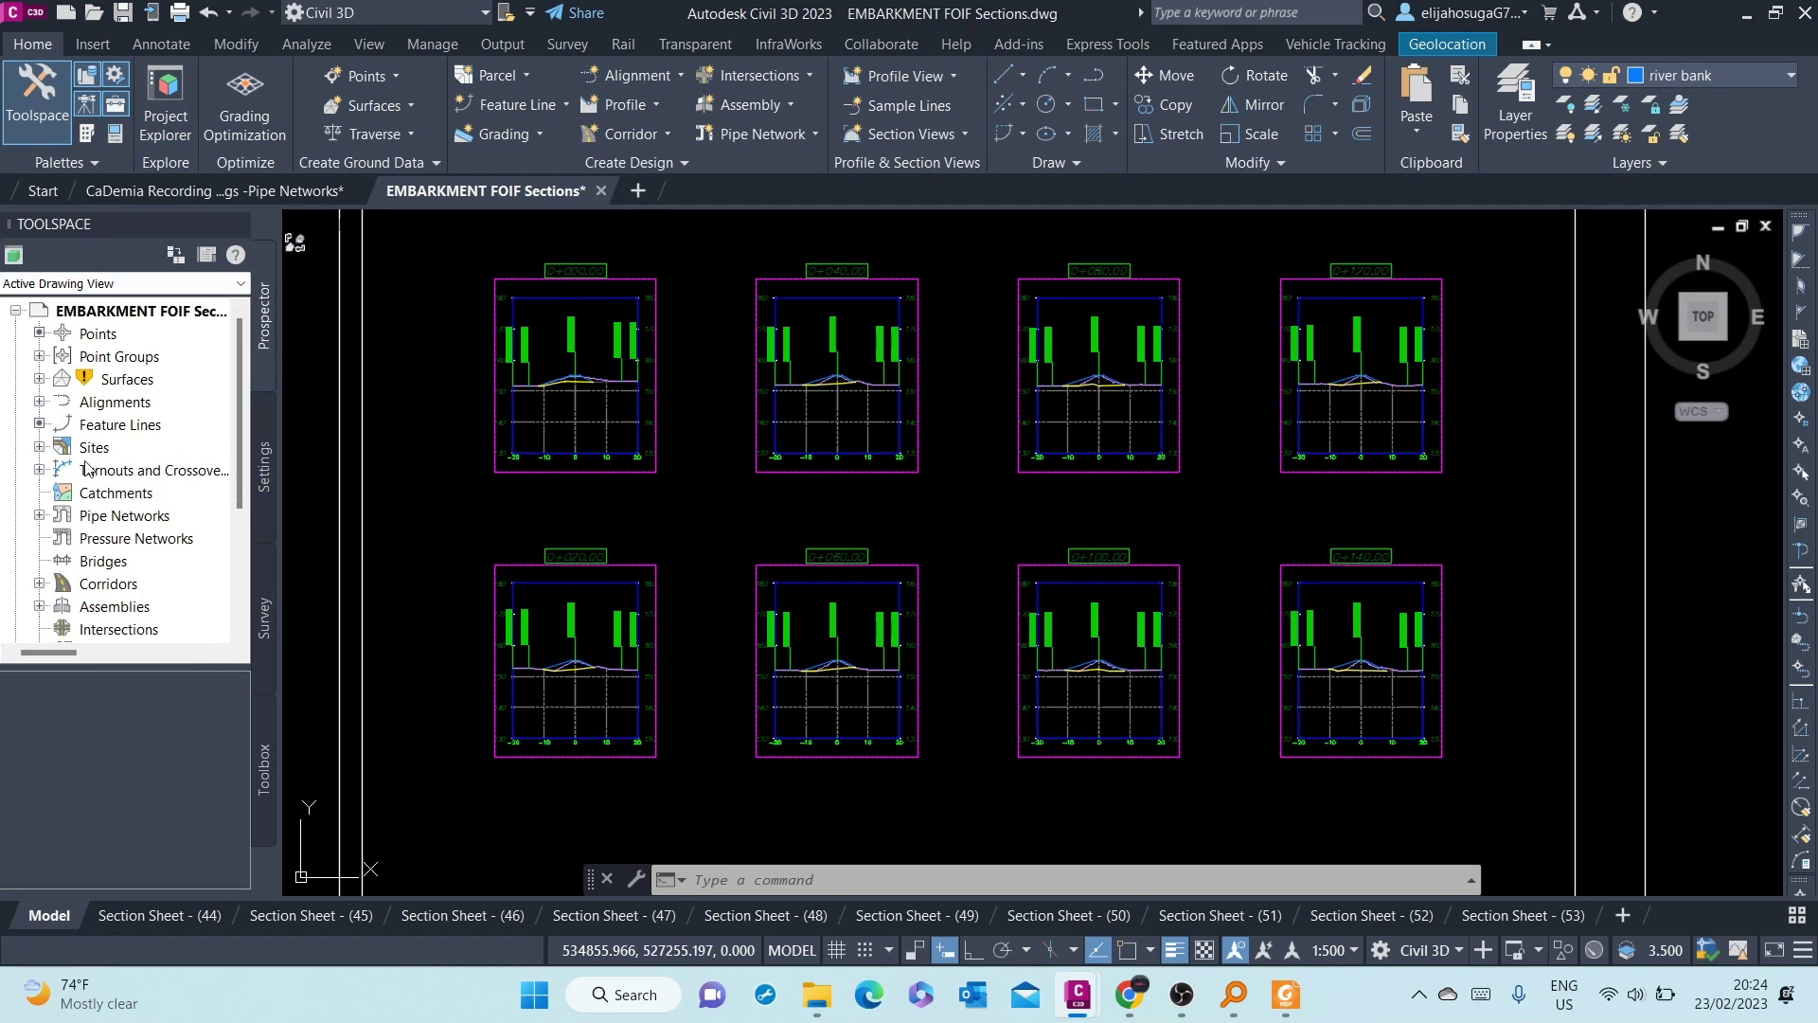
click(38, 404)
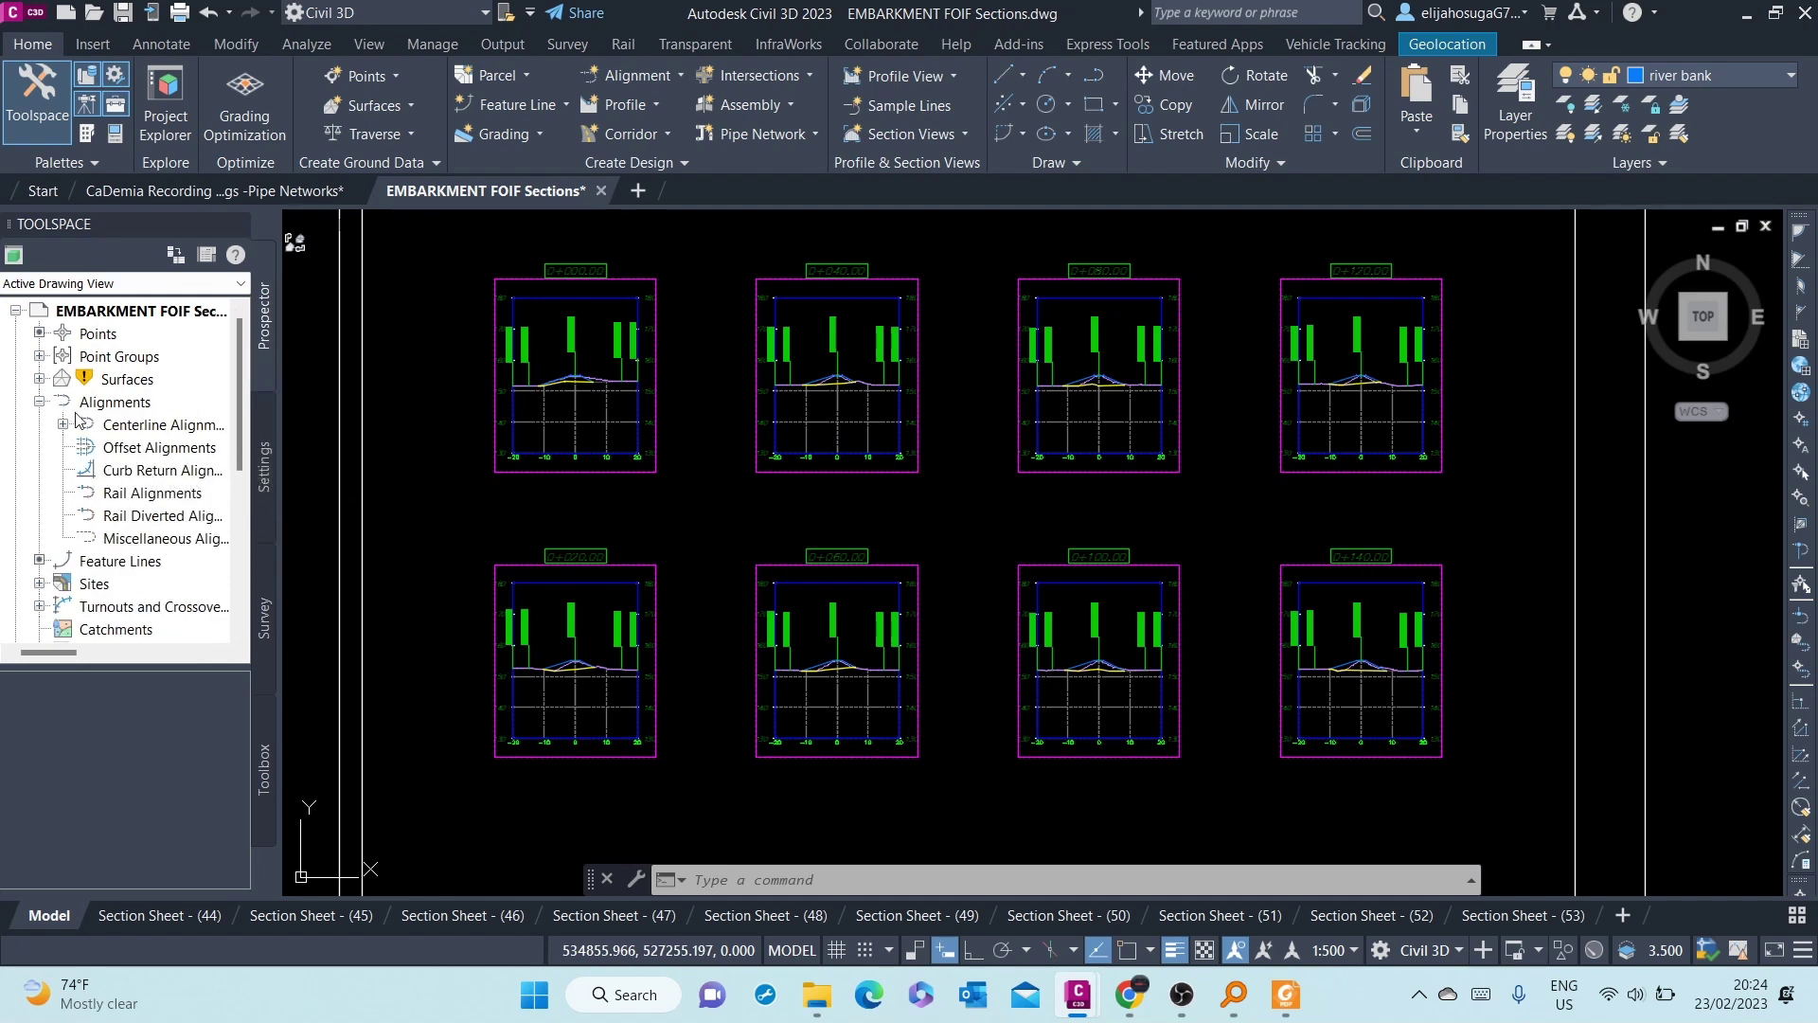
click(63, 425)
click(86, 447)
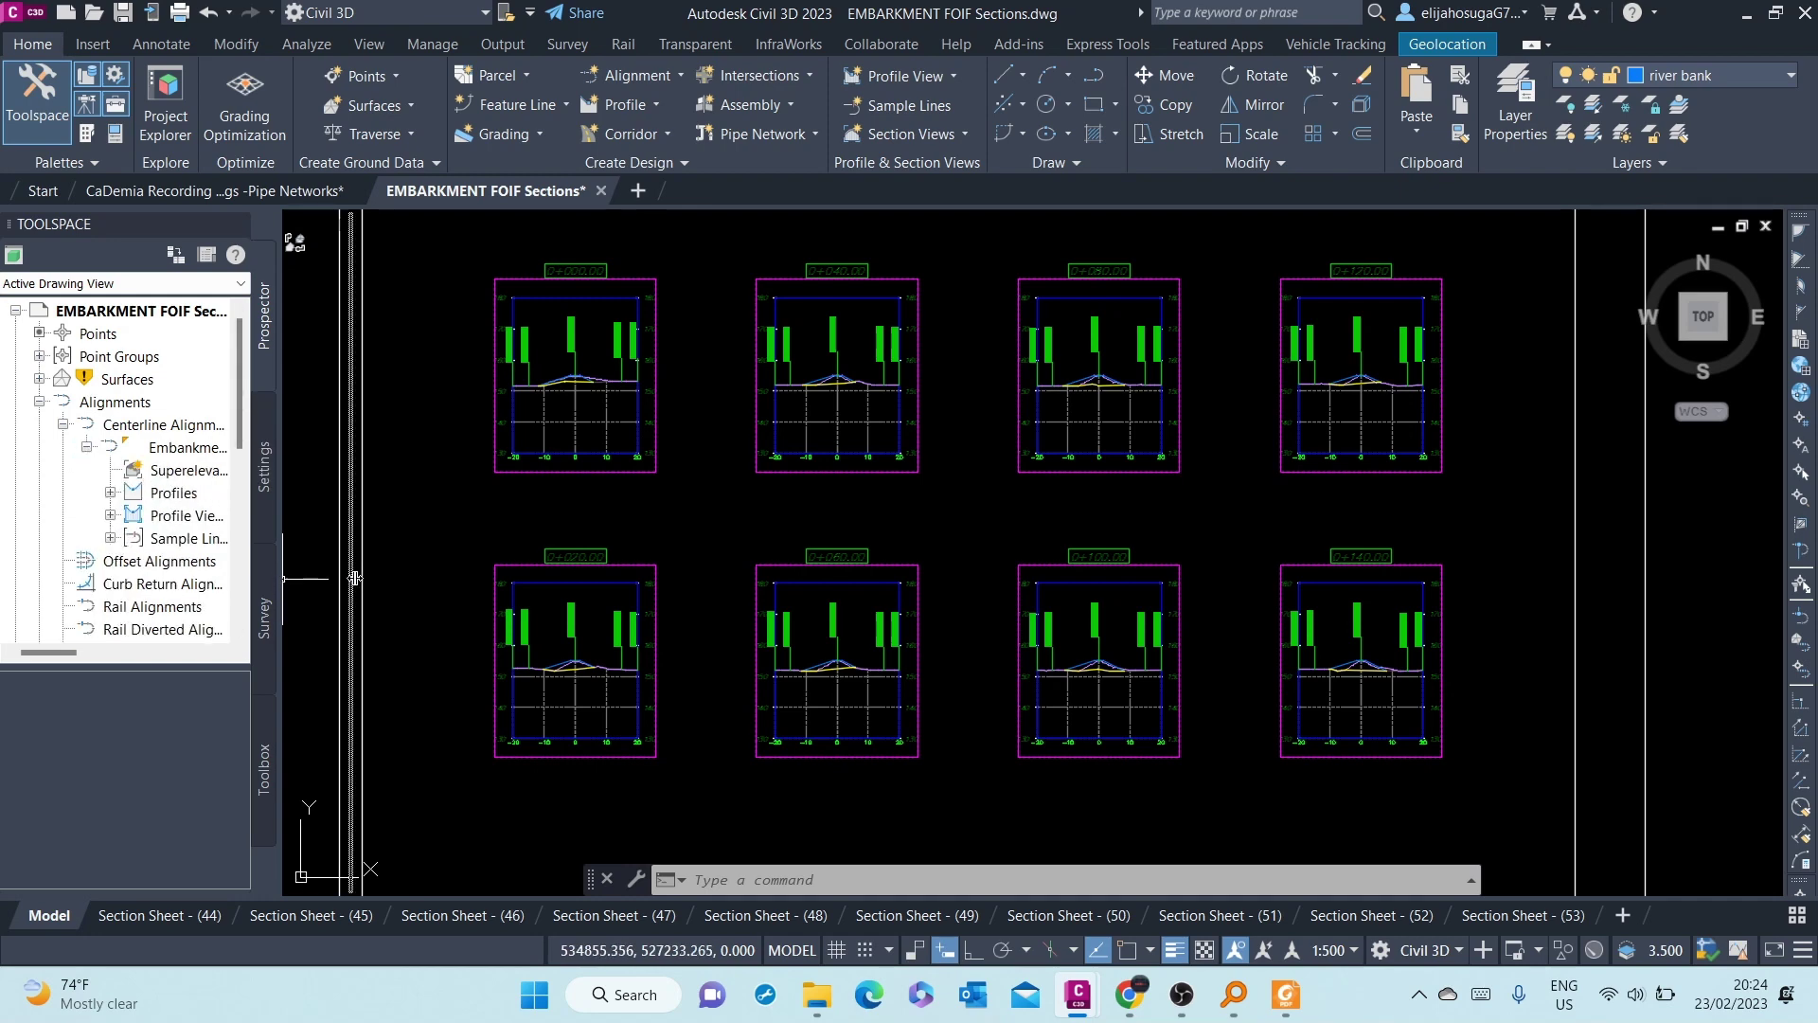
drag(283, 578, 396, 577)
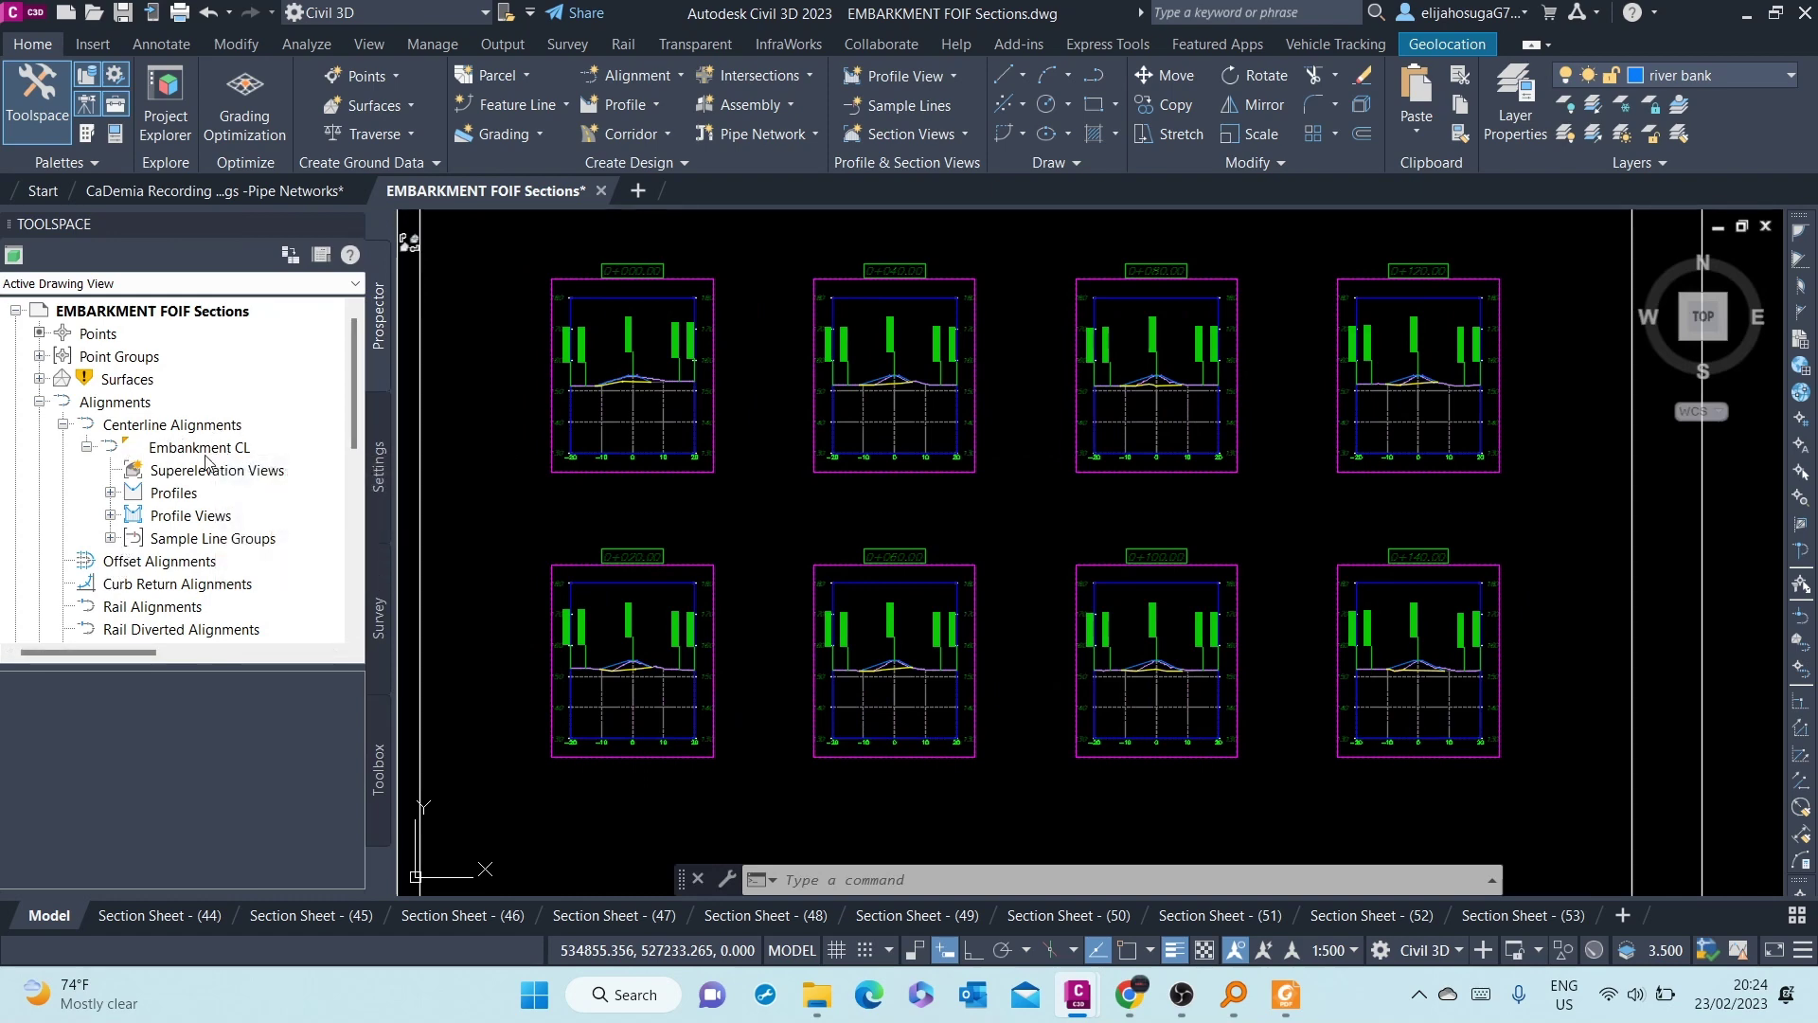
Open SL Collection - 1 and briefly expand its Sections and Section View Groups.
click(111, 539)
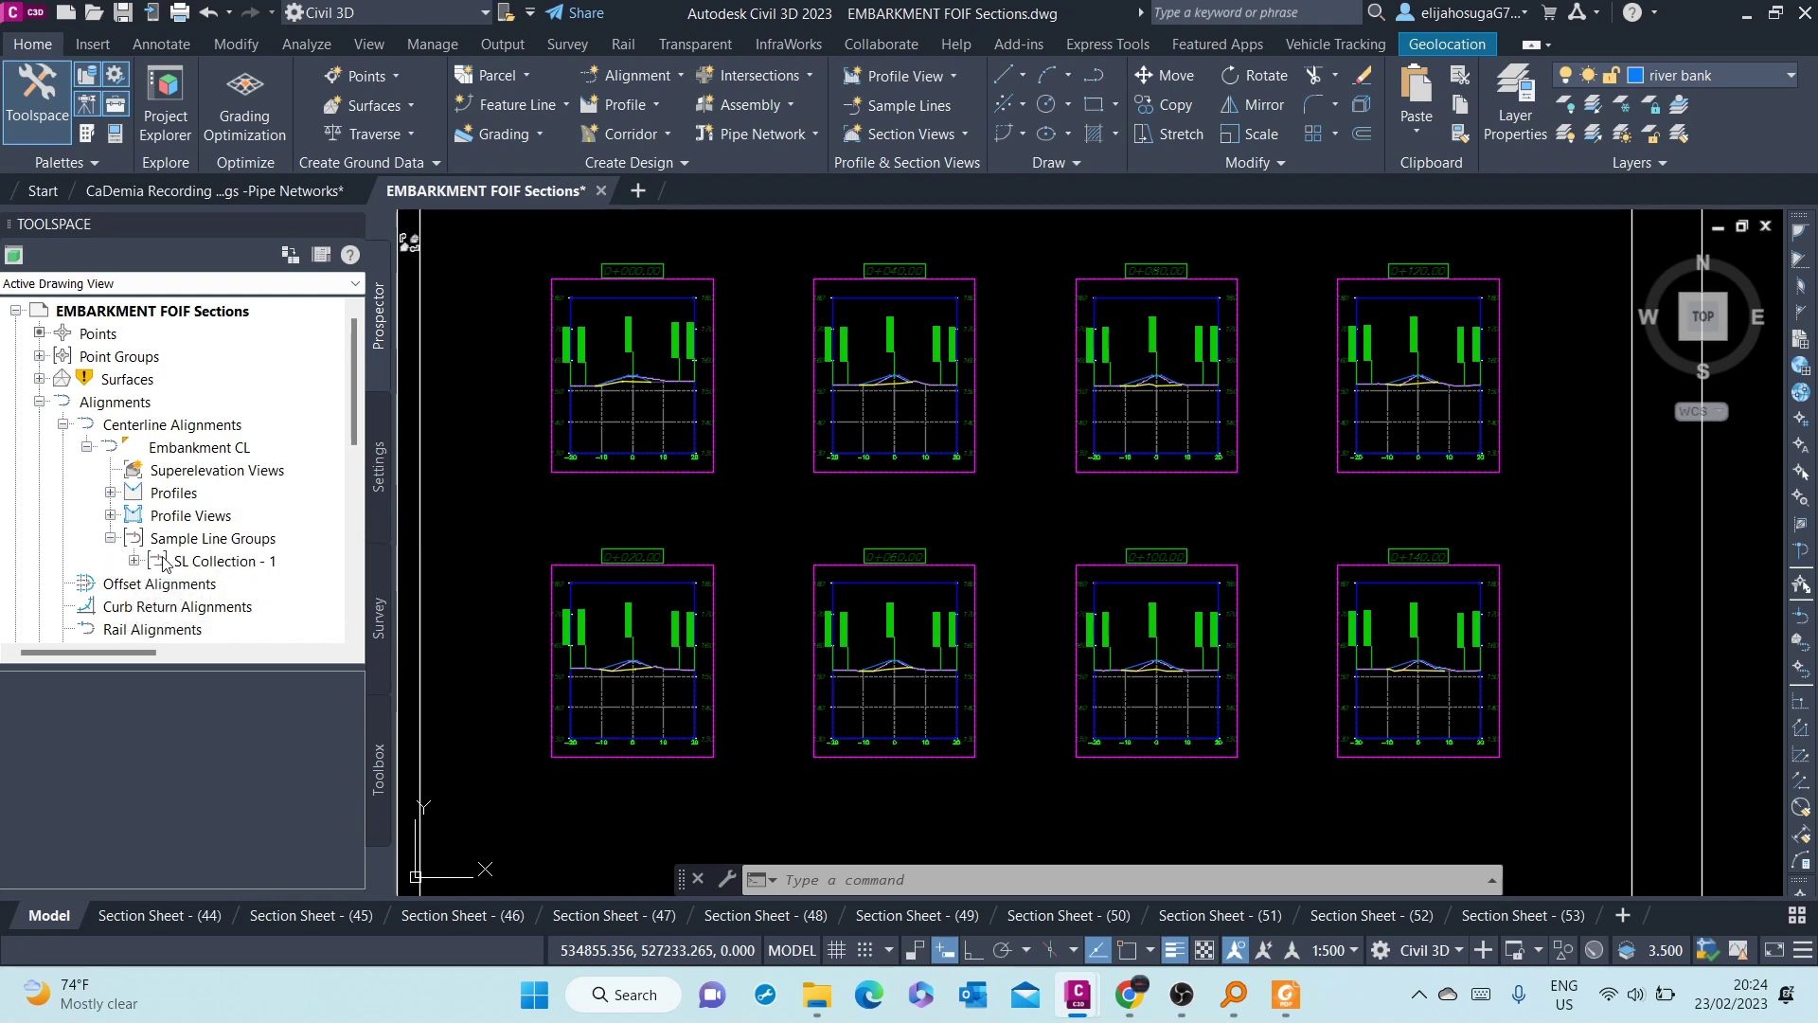
click(138, 560)
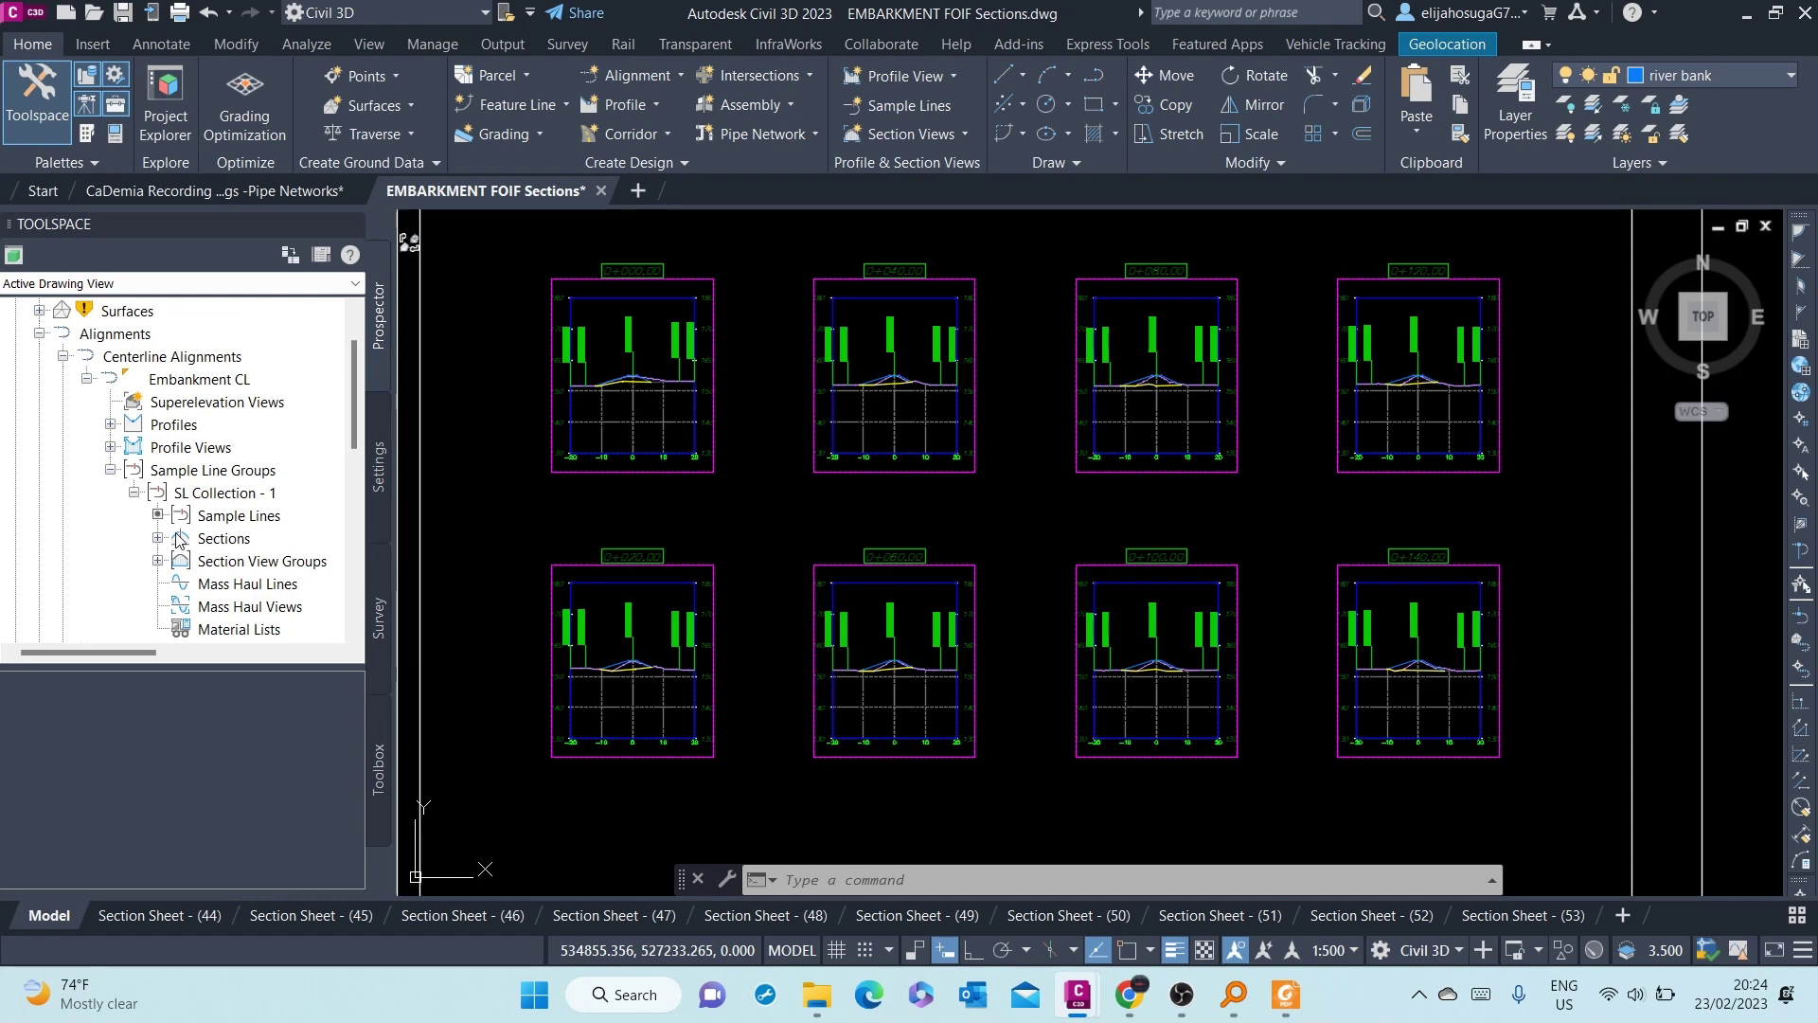
click(214, 495)
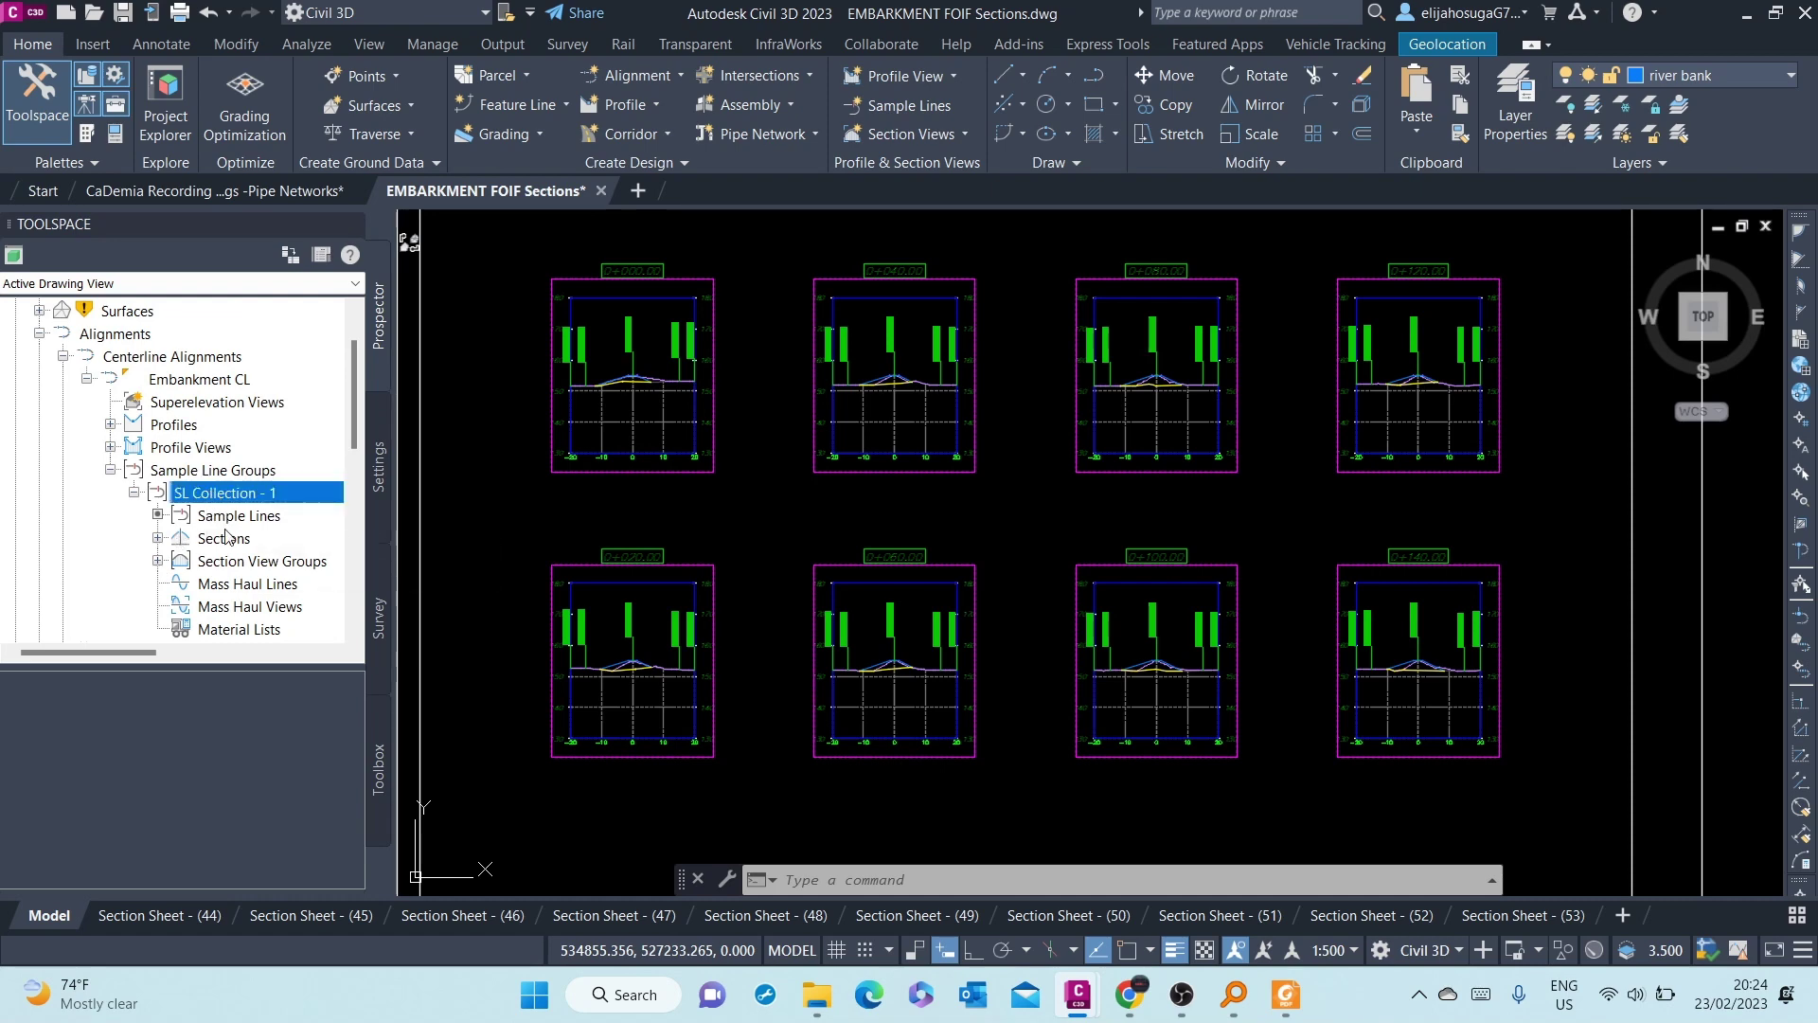
scroll(247, 494, down, 3)
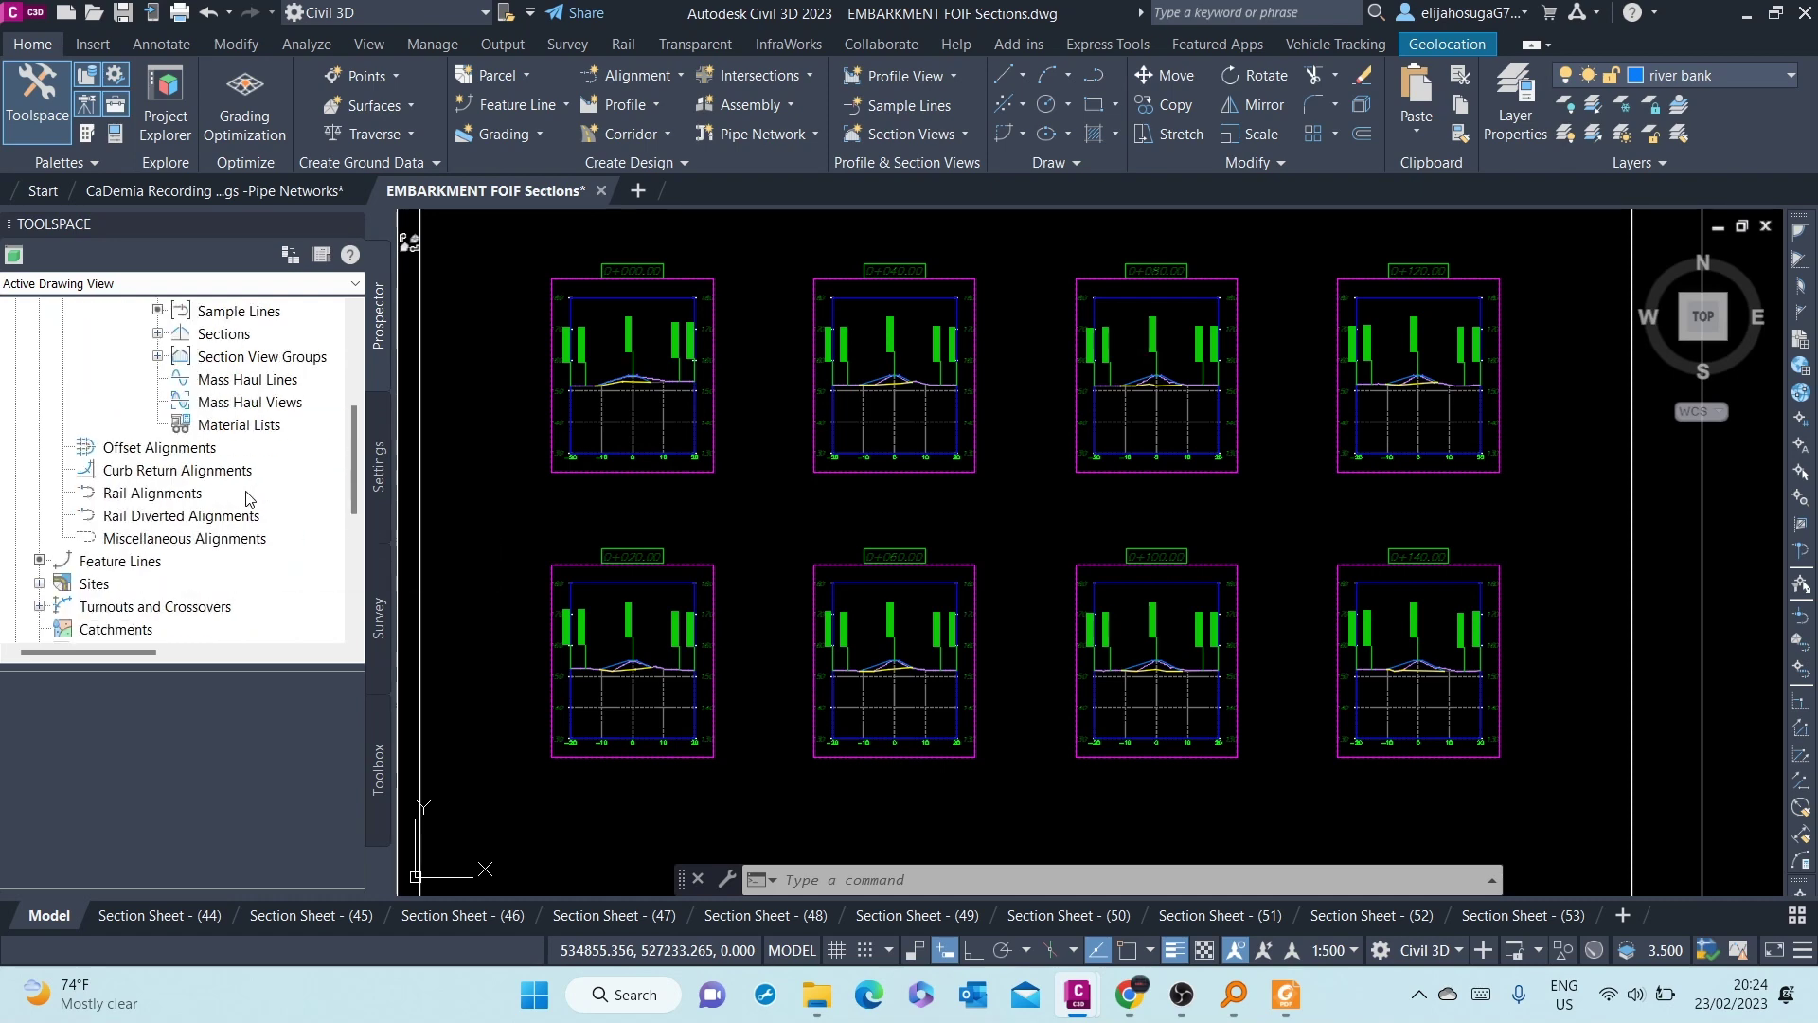
scroll(248, 495, up, 2)
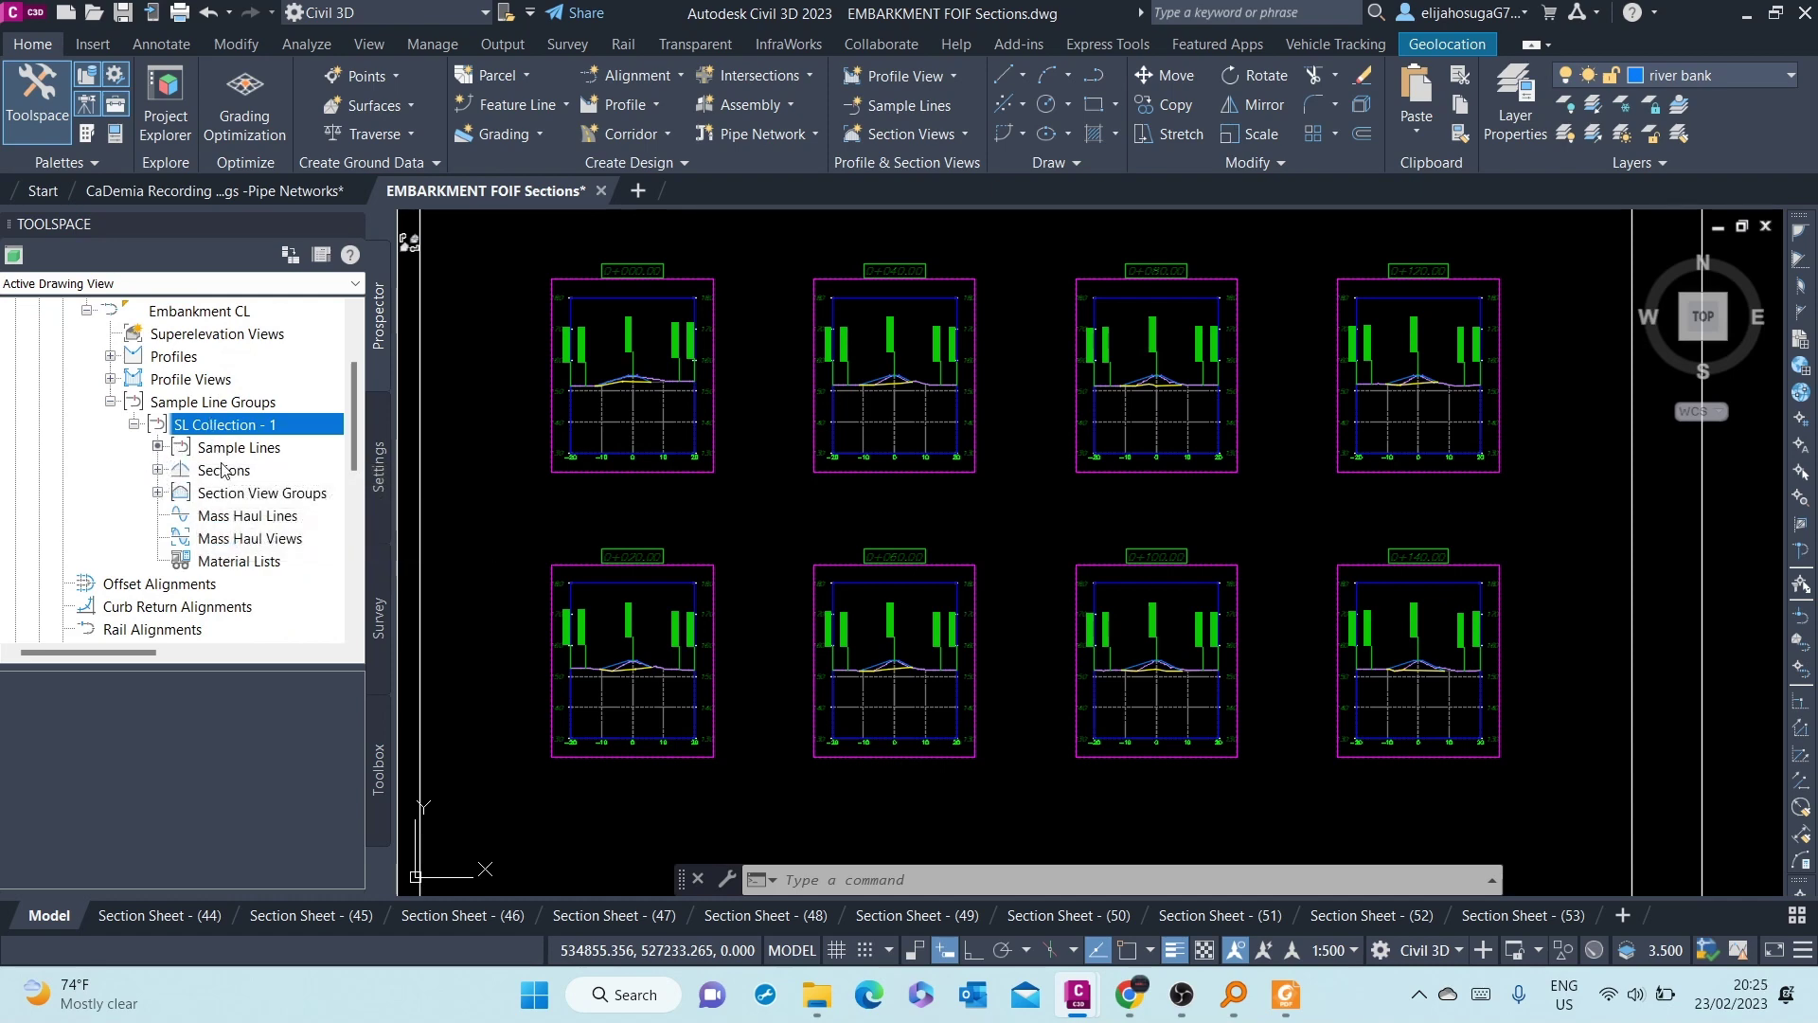
click(158, 471)
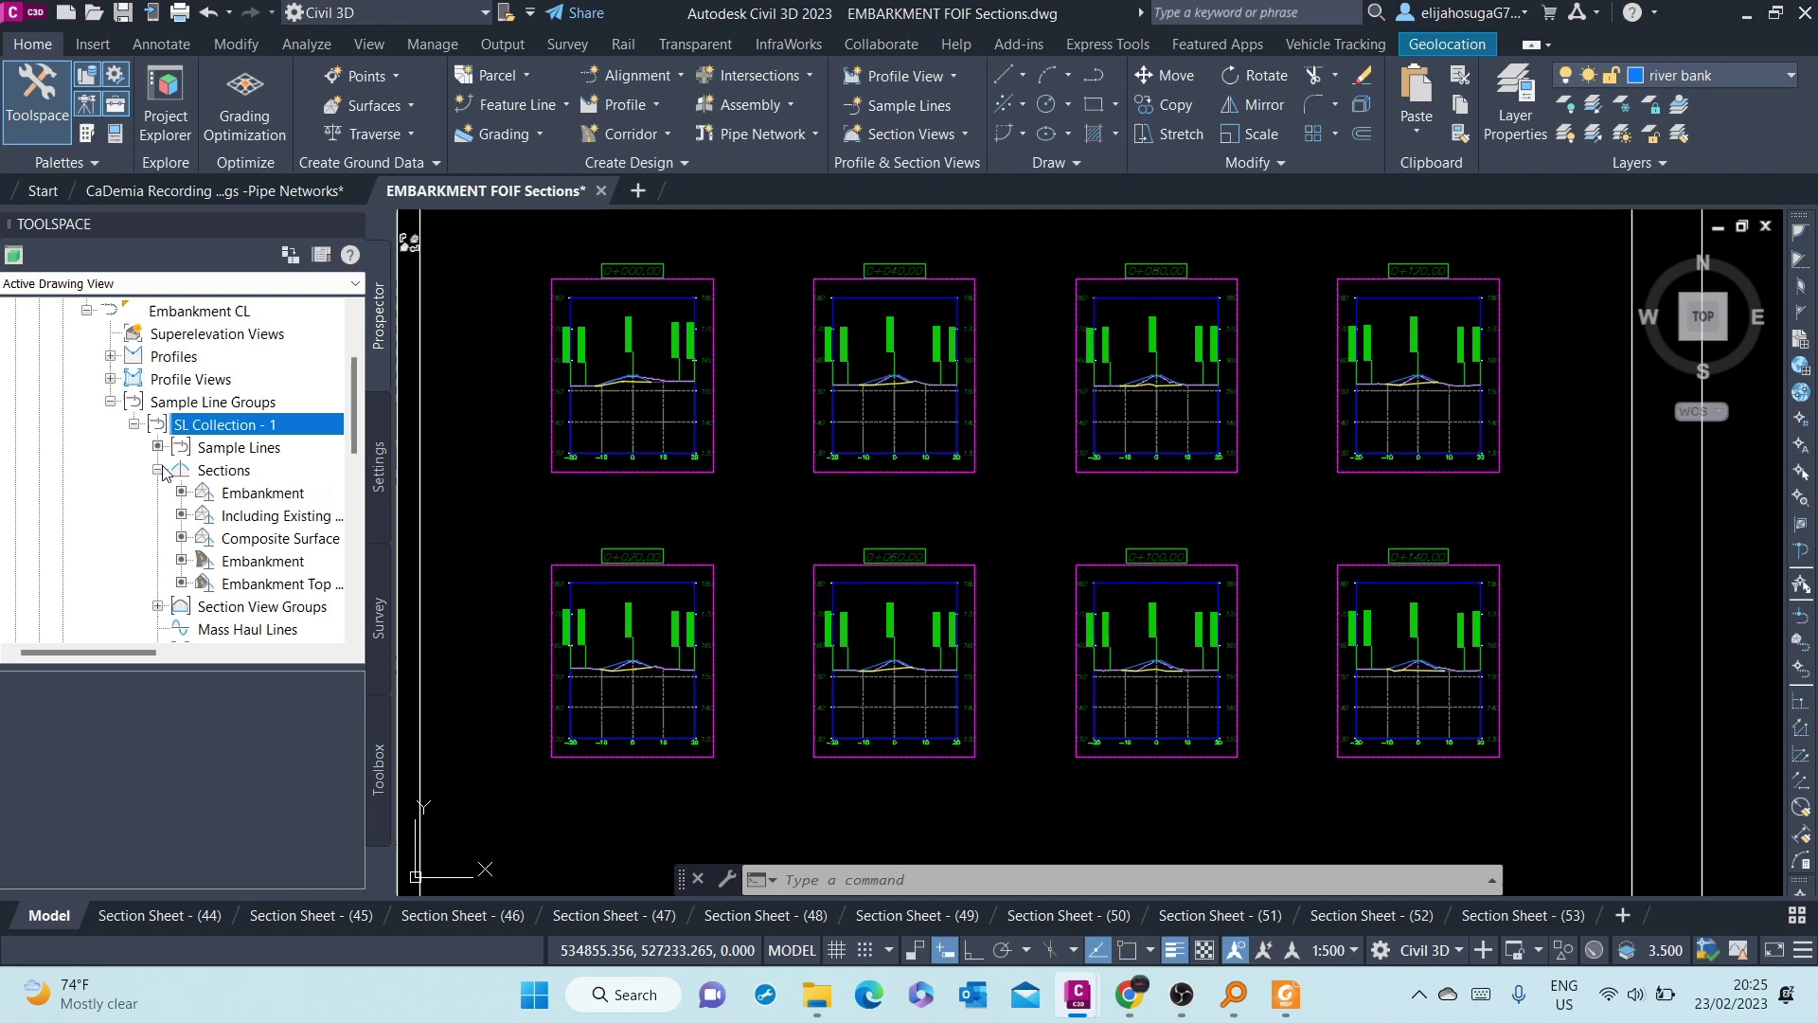
click(158, 470)
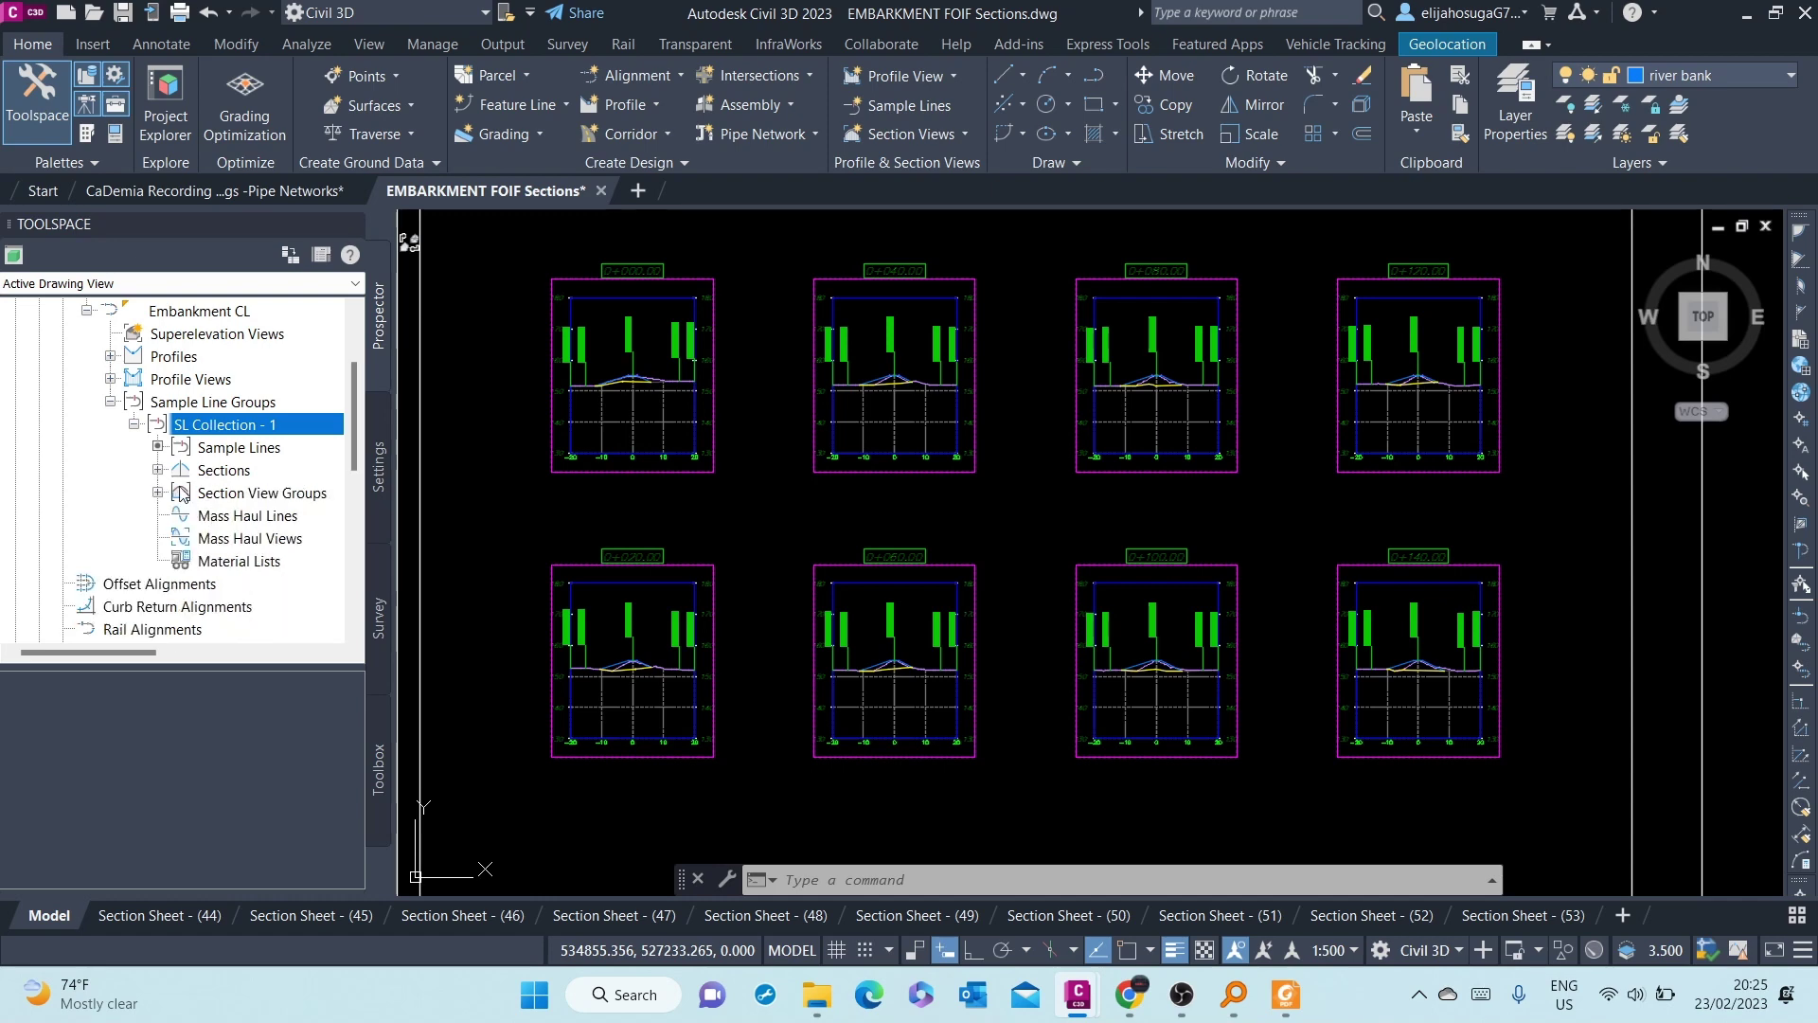
click(157, 493)
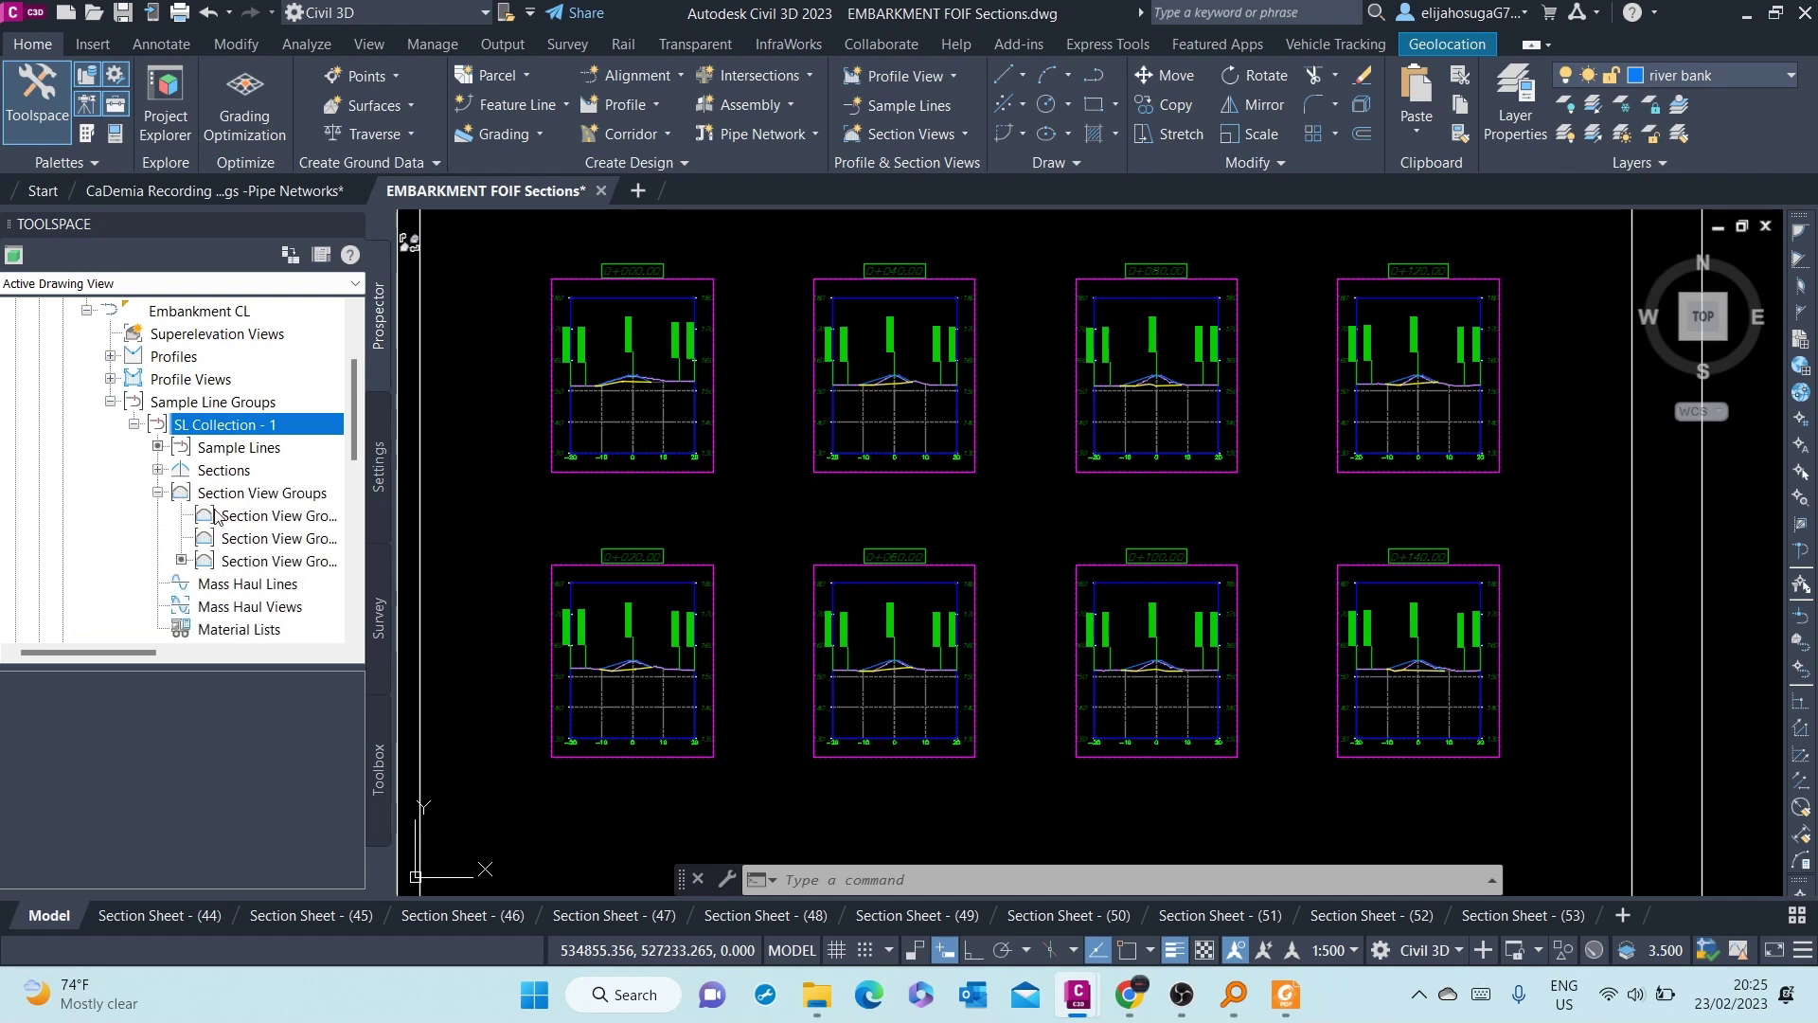
click(159, 493)
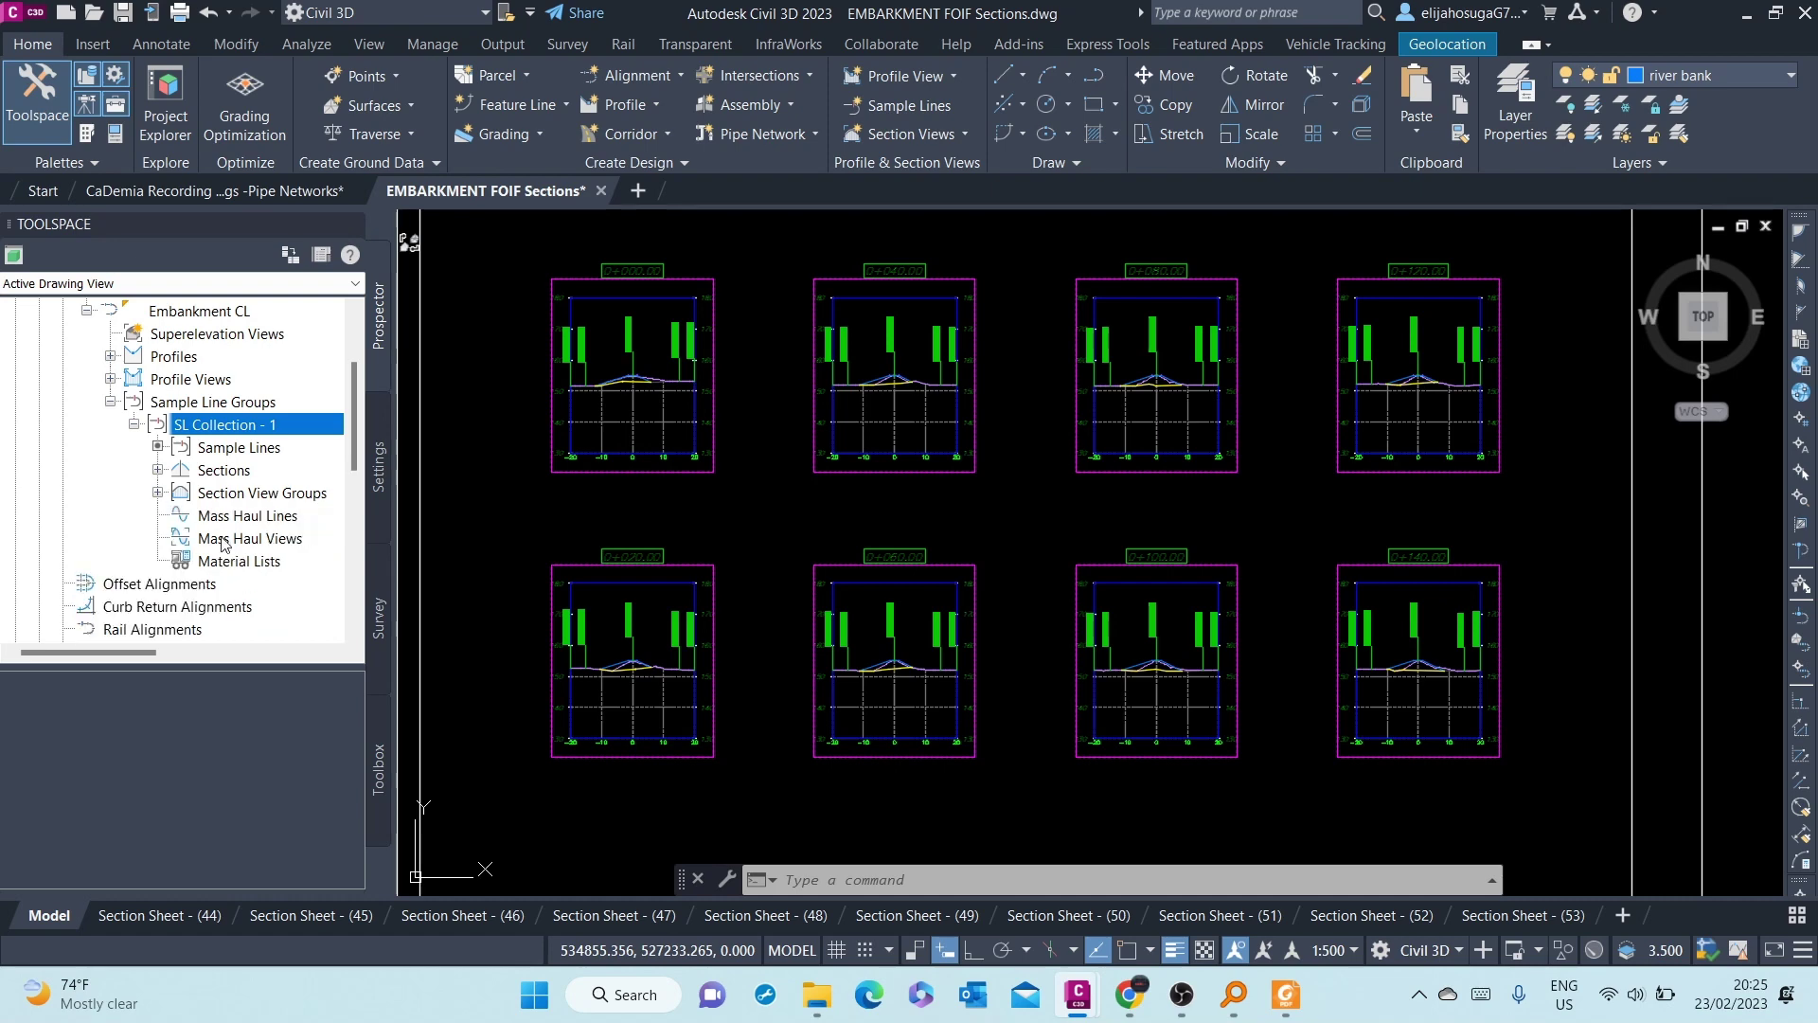
scroll(232, 530, down, 2)
scroll(231, 530, up, 2)
scroll(232, 530, up, 1)
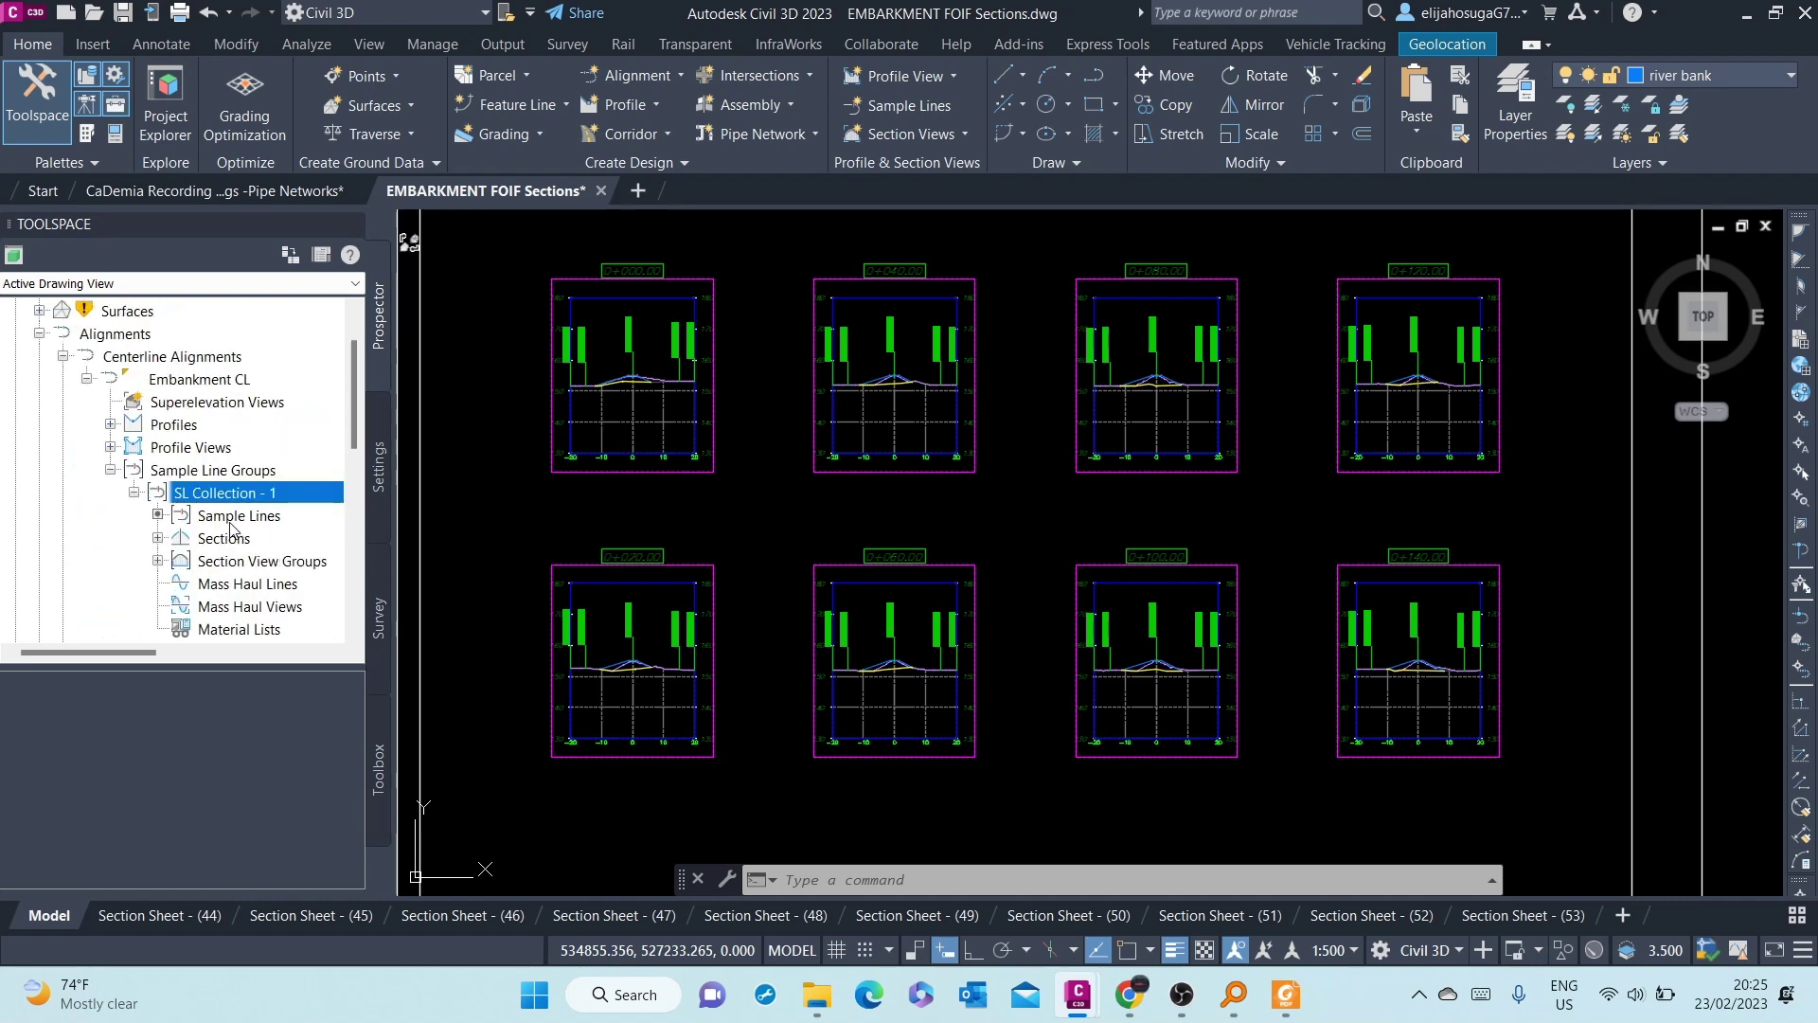
scroll(873, 478, down, 8)
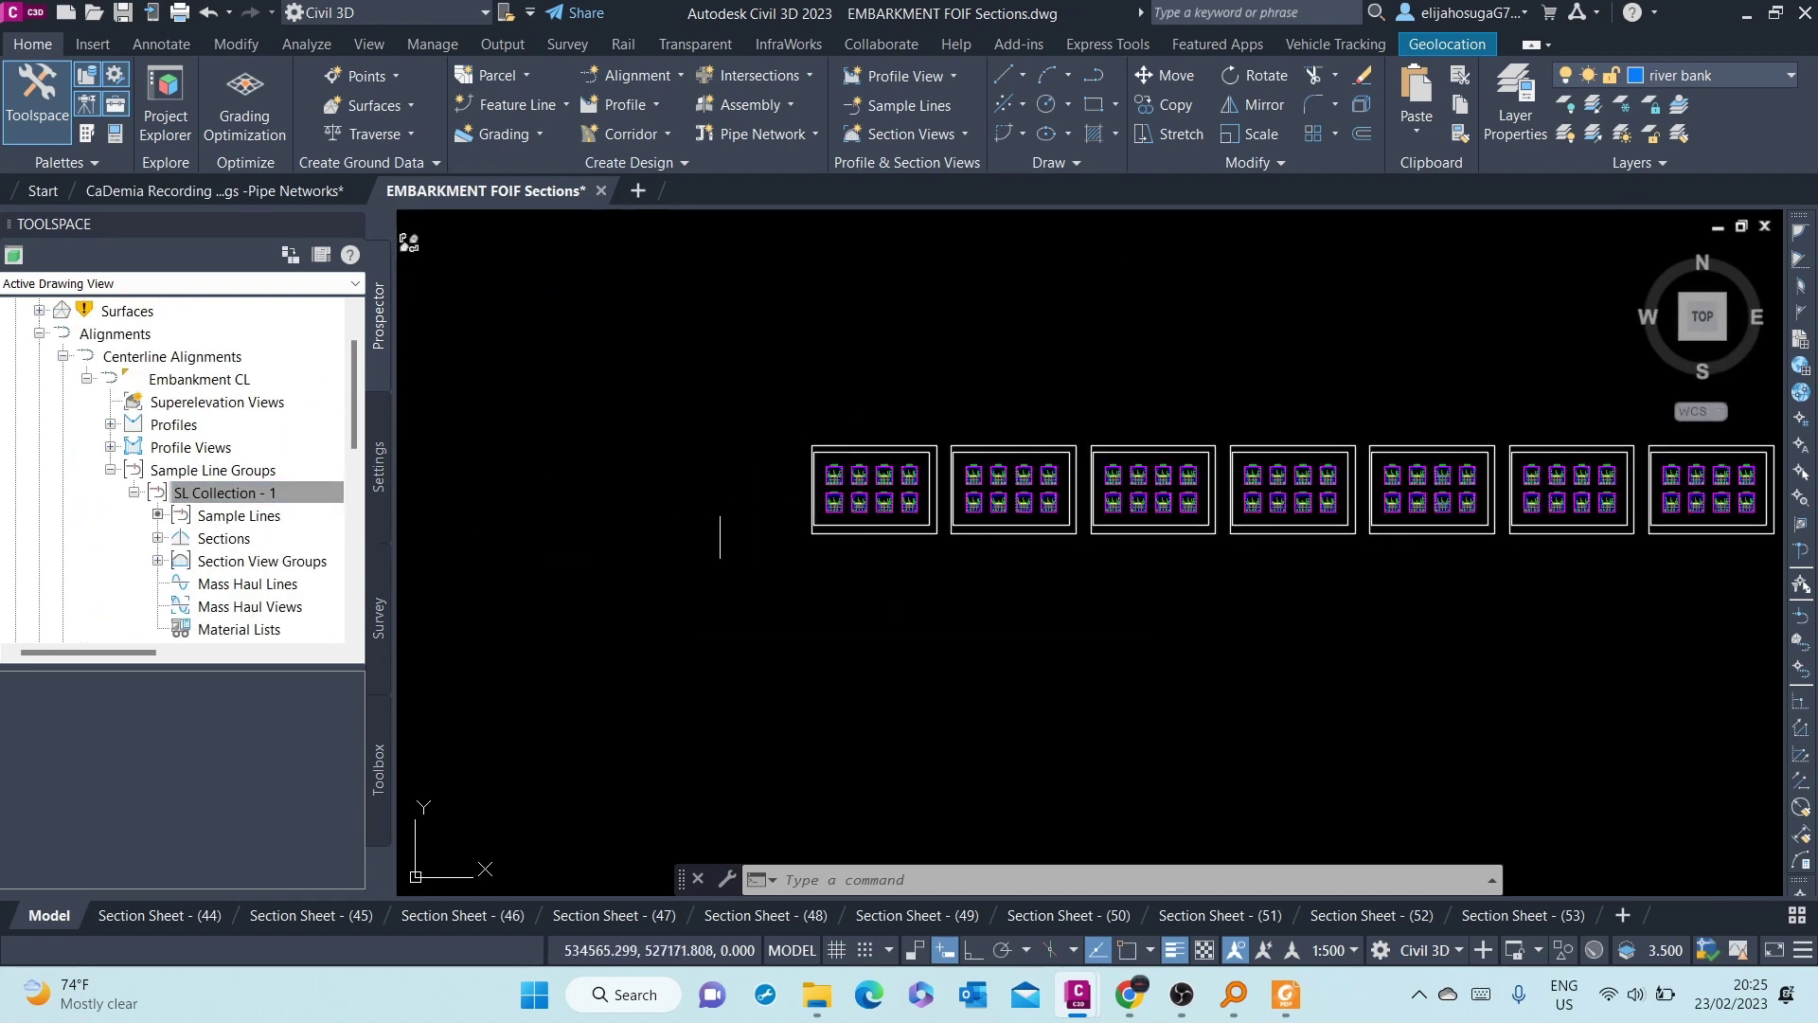
scroll(691, 521, up, 5)
Pan the drawing over to the Embankment CL alignment and its sample lines.
middle_drag(650, 560, 859, 588)
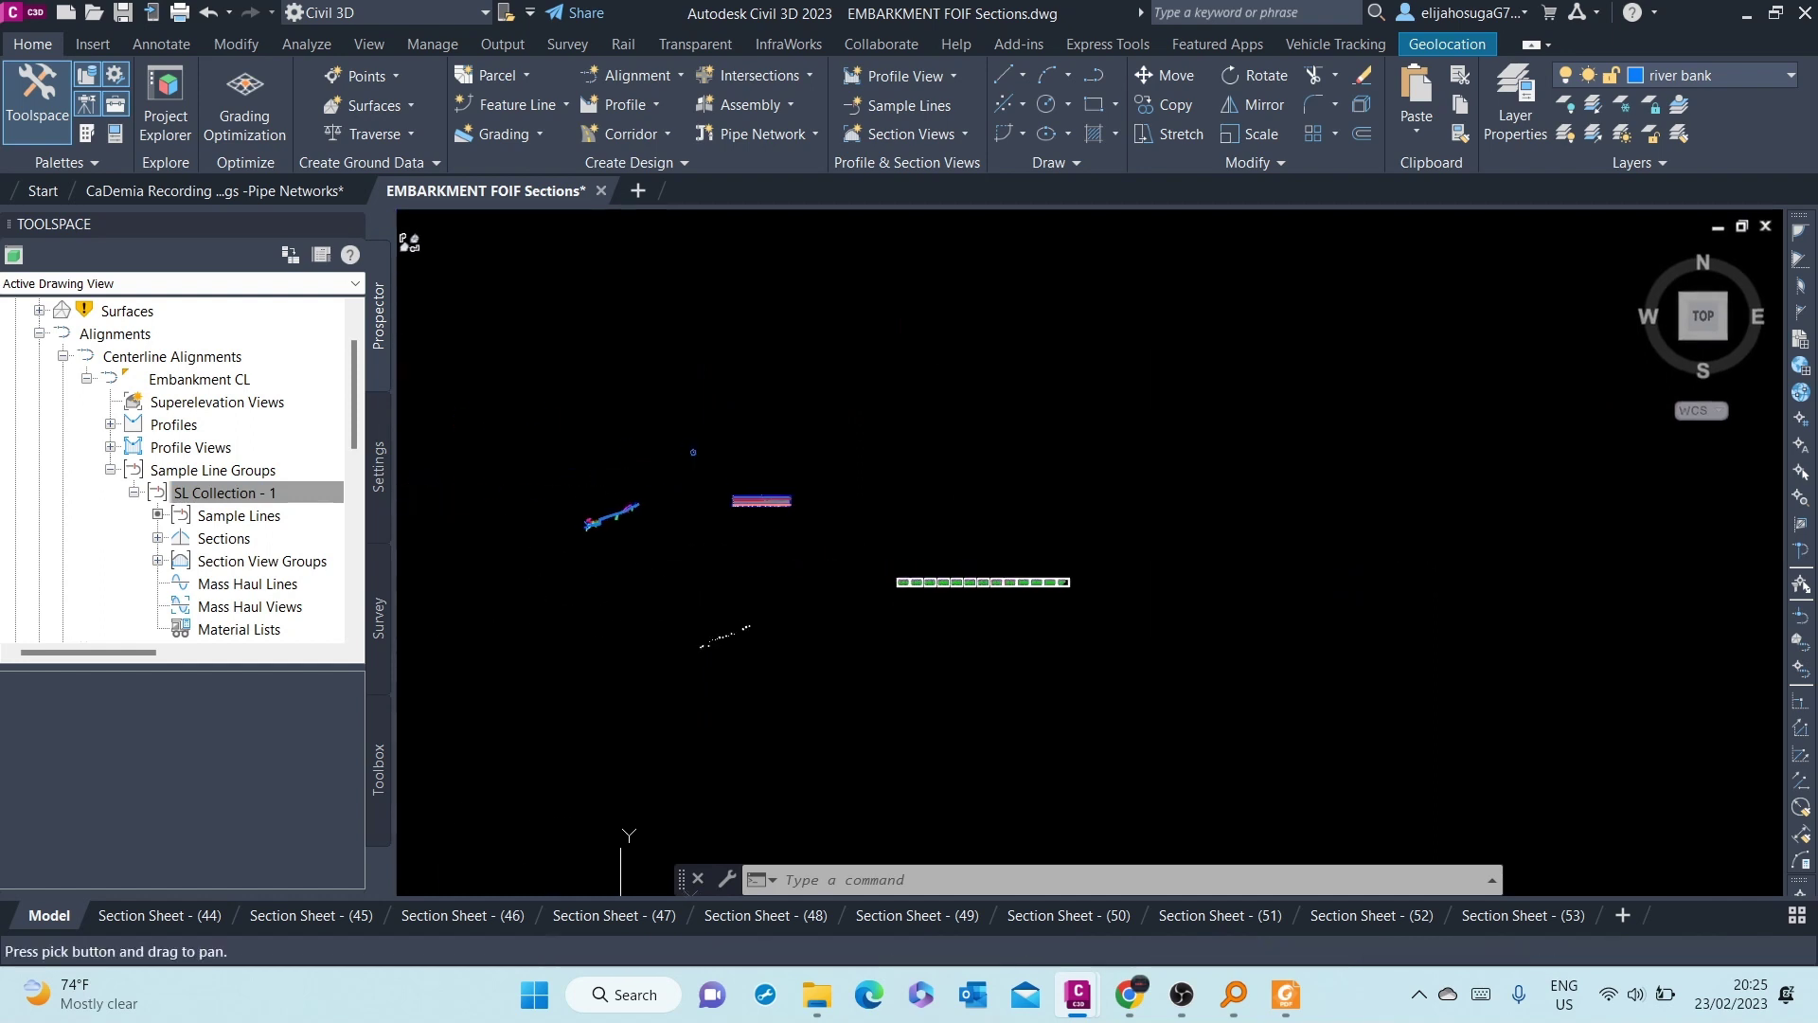
scroll(611, 506, up, 4)
scroll(703, 543, up, 2)
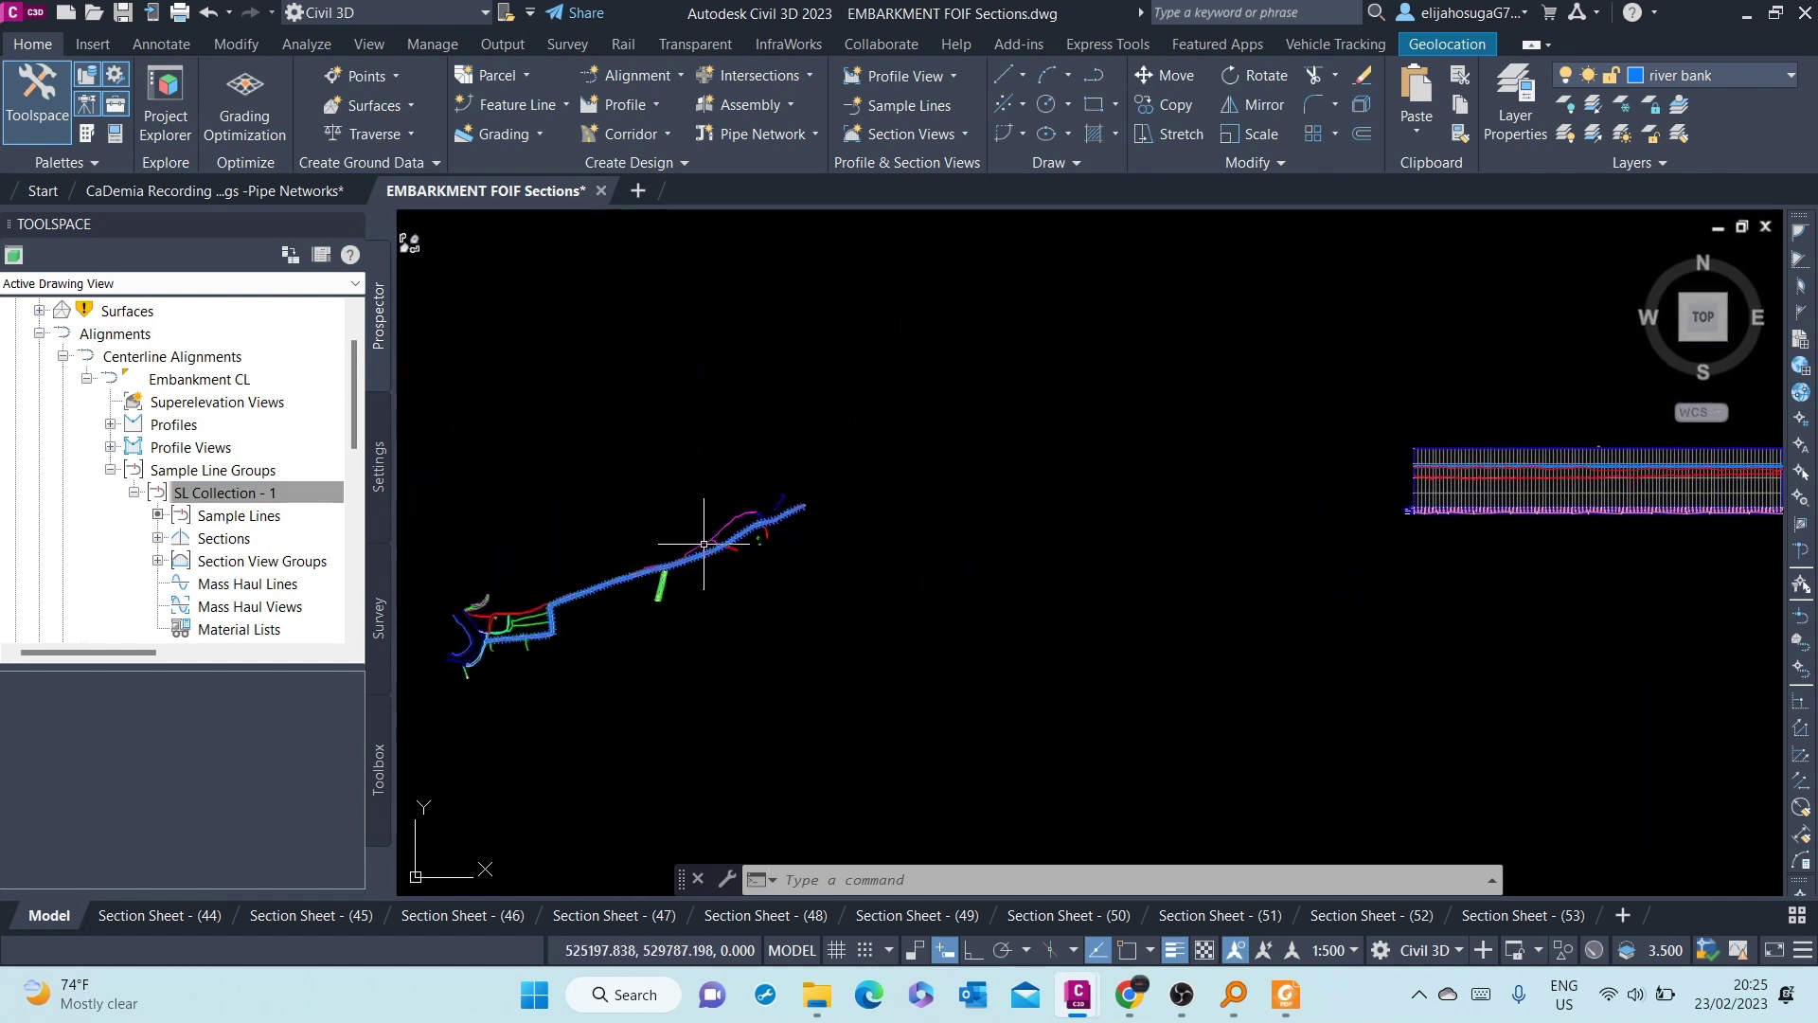
scroll(704, 543, up, 2)
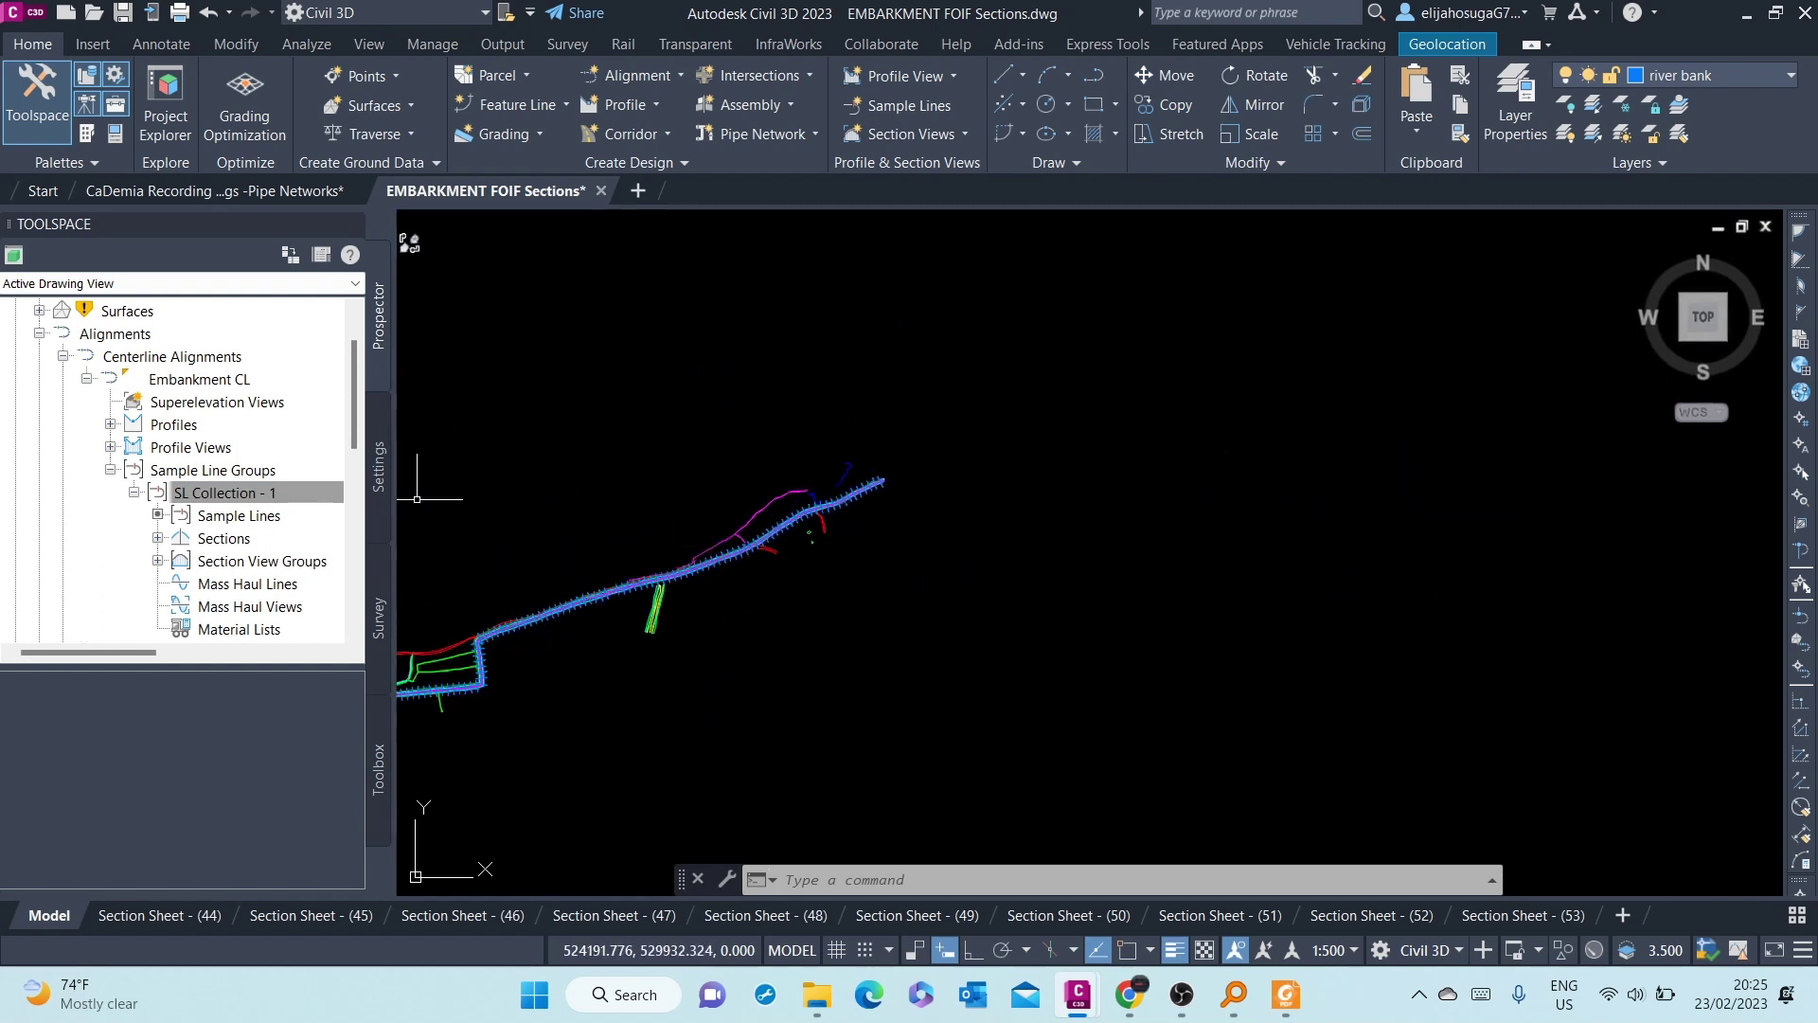
In Settings, expand Sample Line Styles and select Embankment, then Road Sample Line.
click(379, 455)
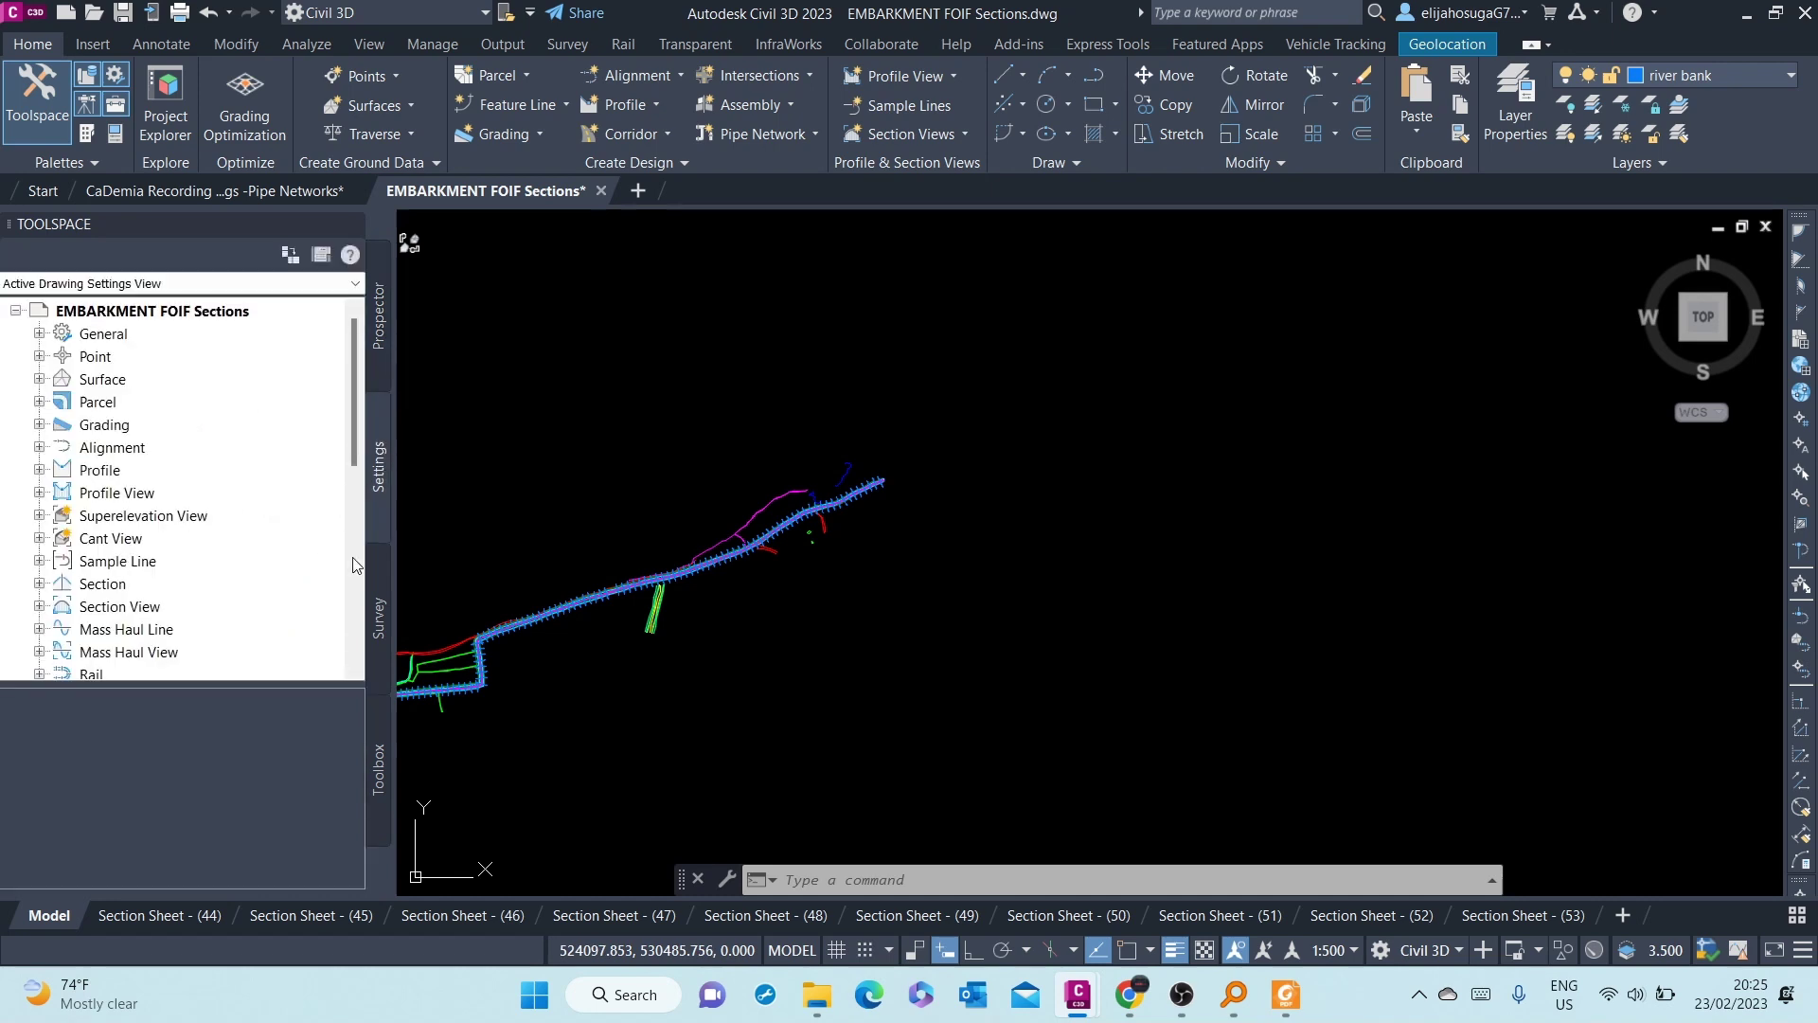
click(41, 562)
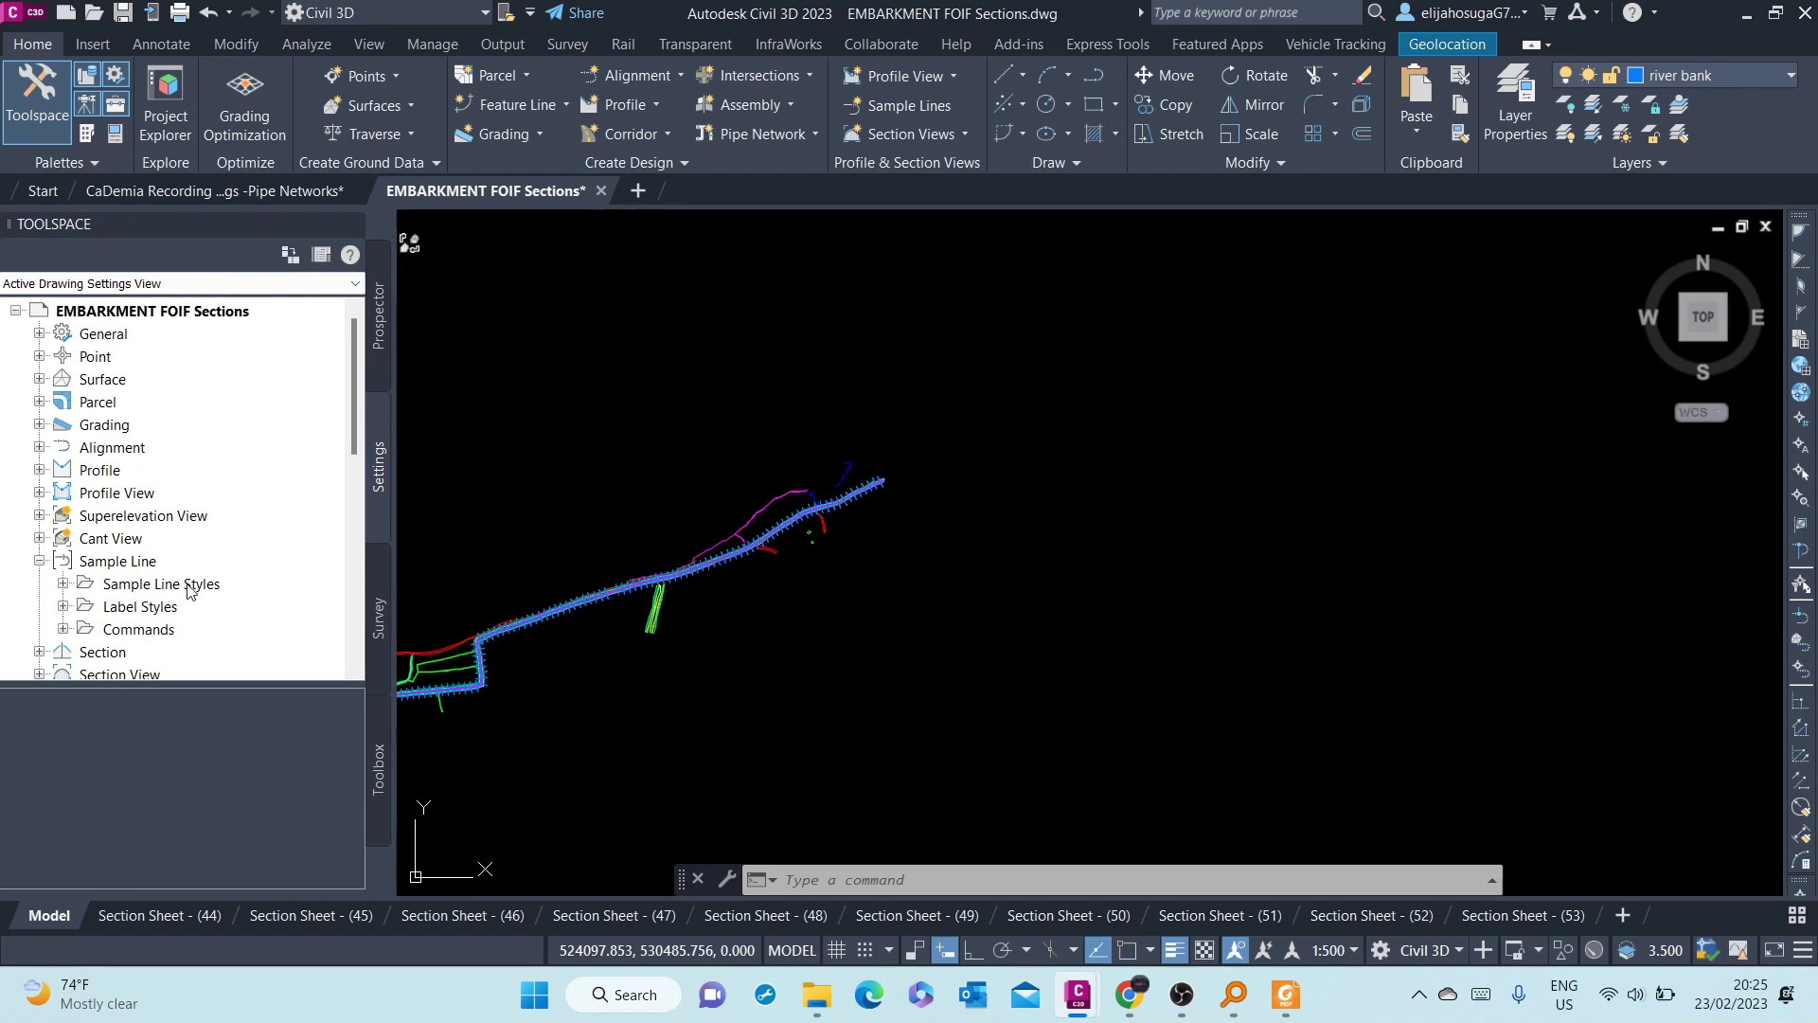
click(65, 584)
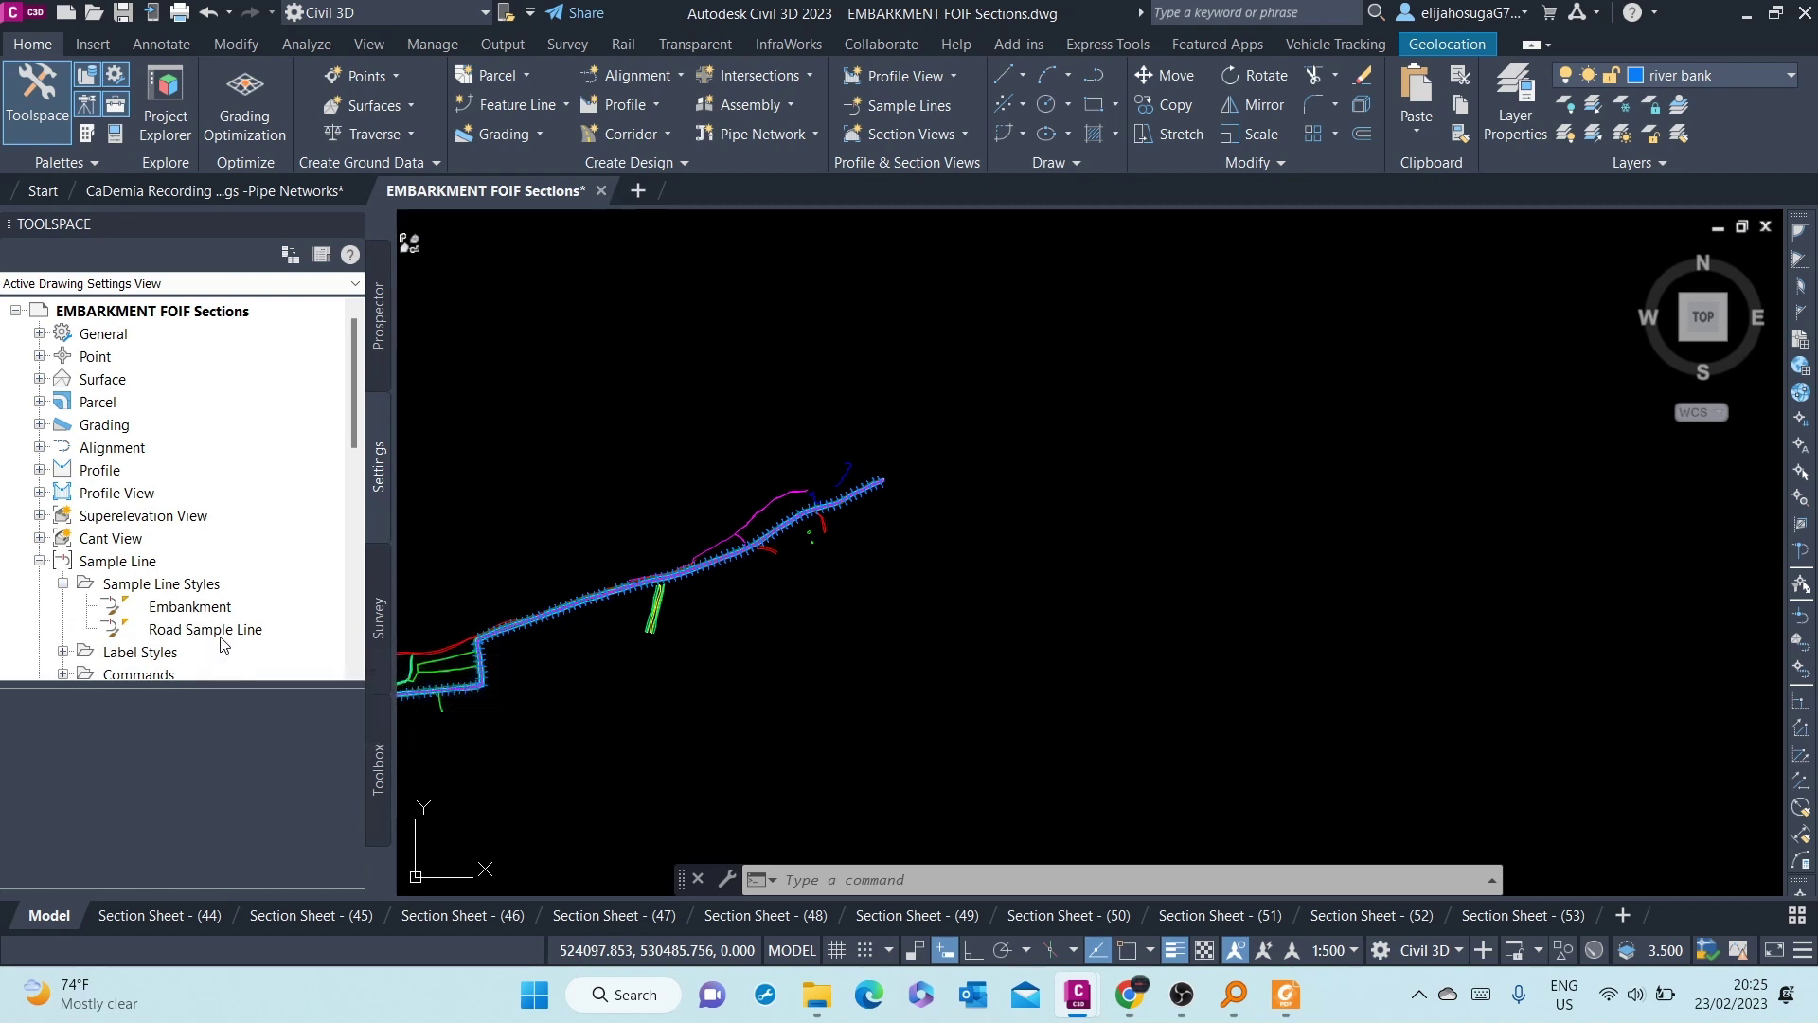
click(185, 584)
right_click(185, 583)
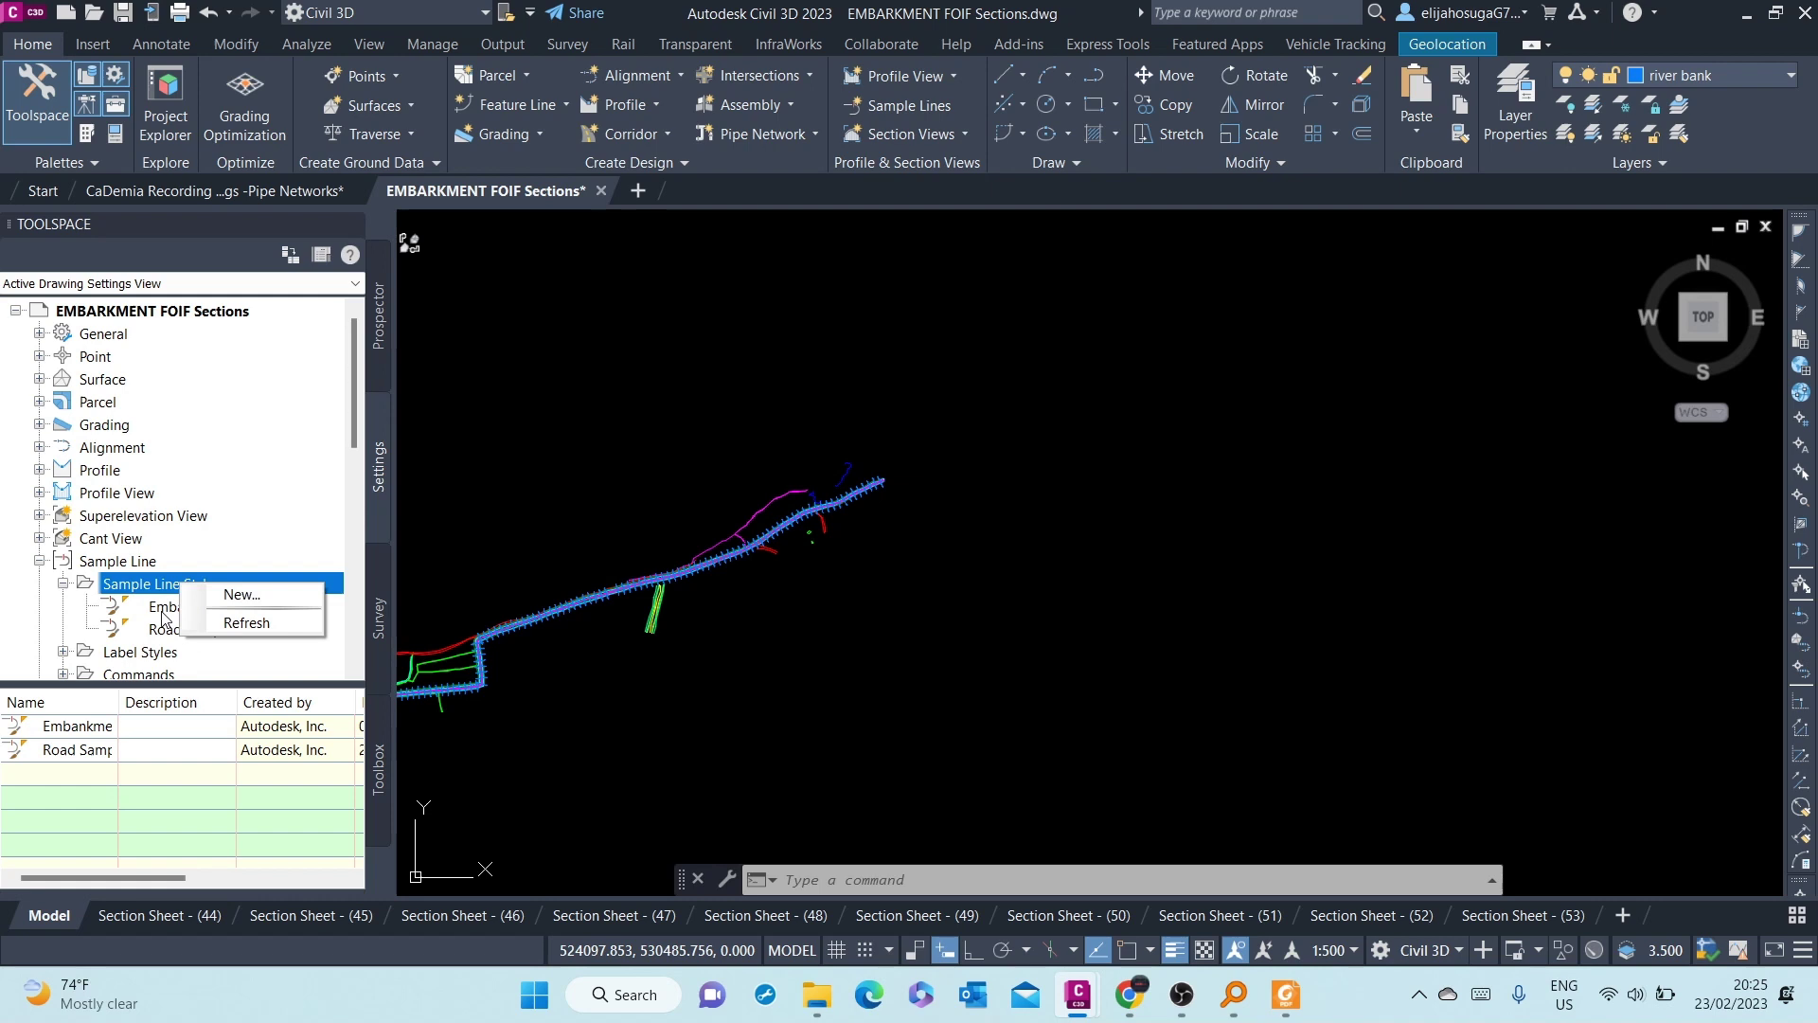
click(164, 615)
click(235, 627)
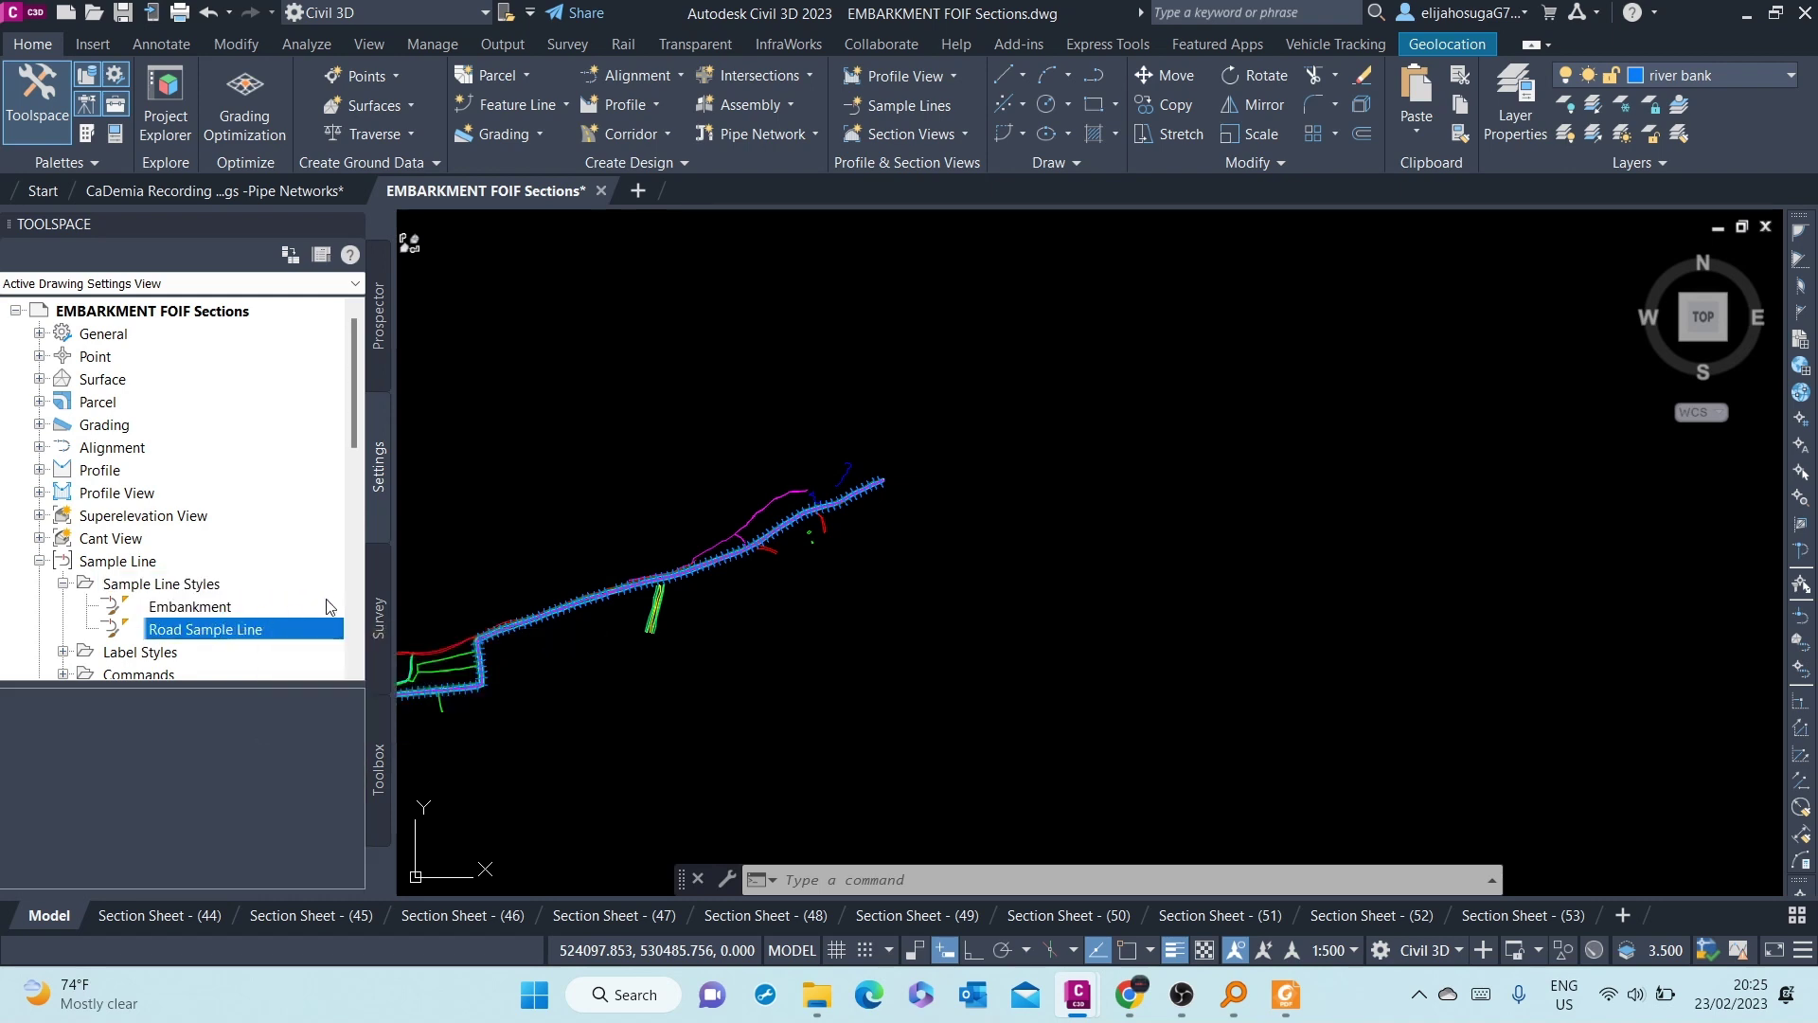
scroll(938, 579, up, 1)
scroll(937, 579, down, 3)
scroll(939, 580, down, 2)
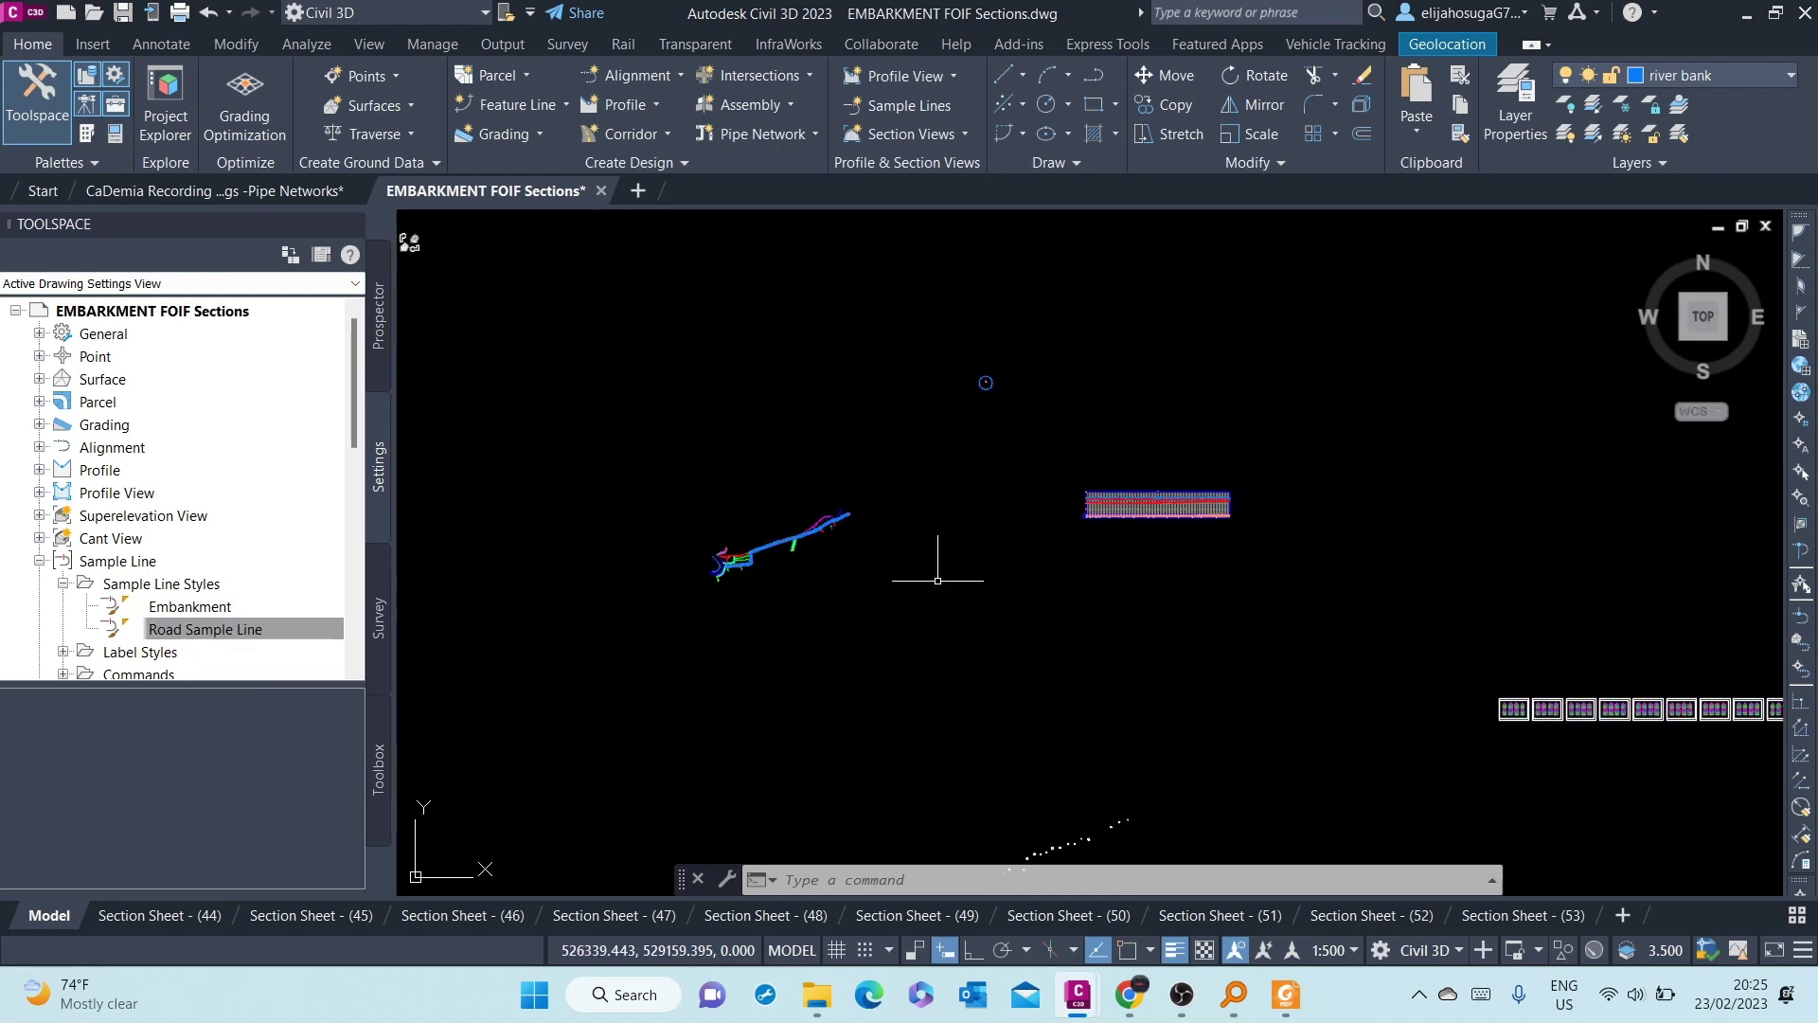
scroll(937, 581, right, 3)
scroll(1169, 634, right, 3)
scroll(1168, 635, down, 1)
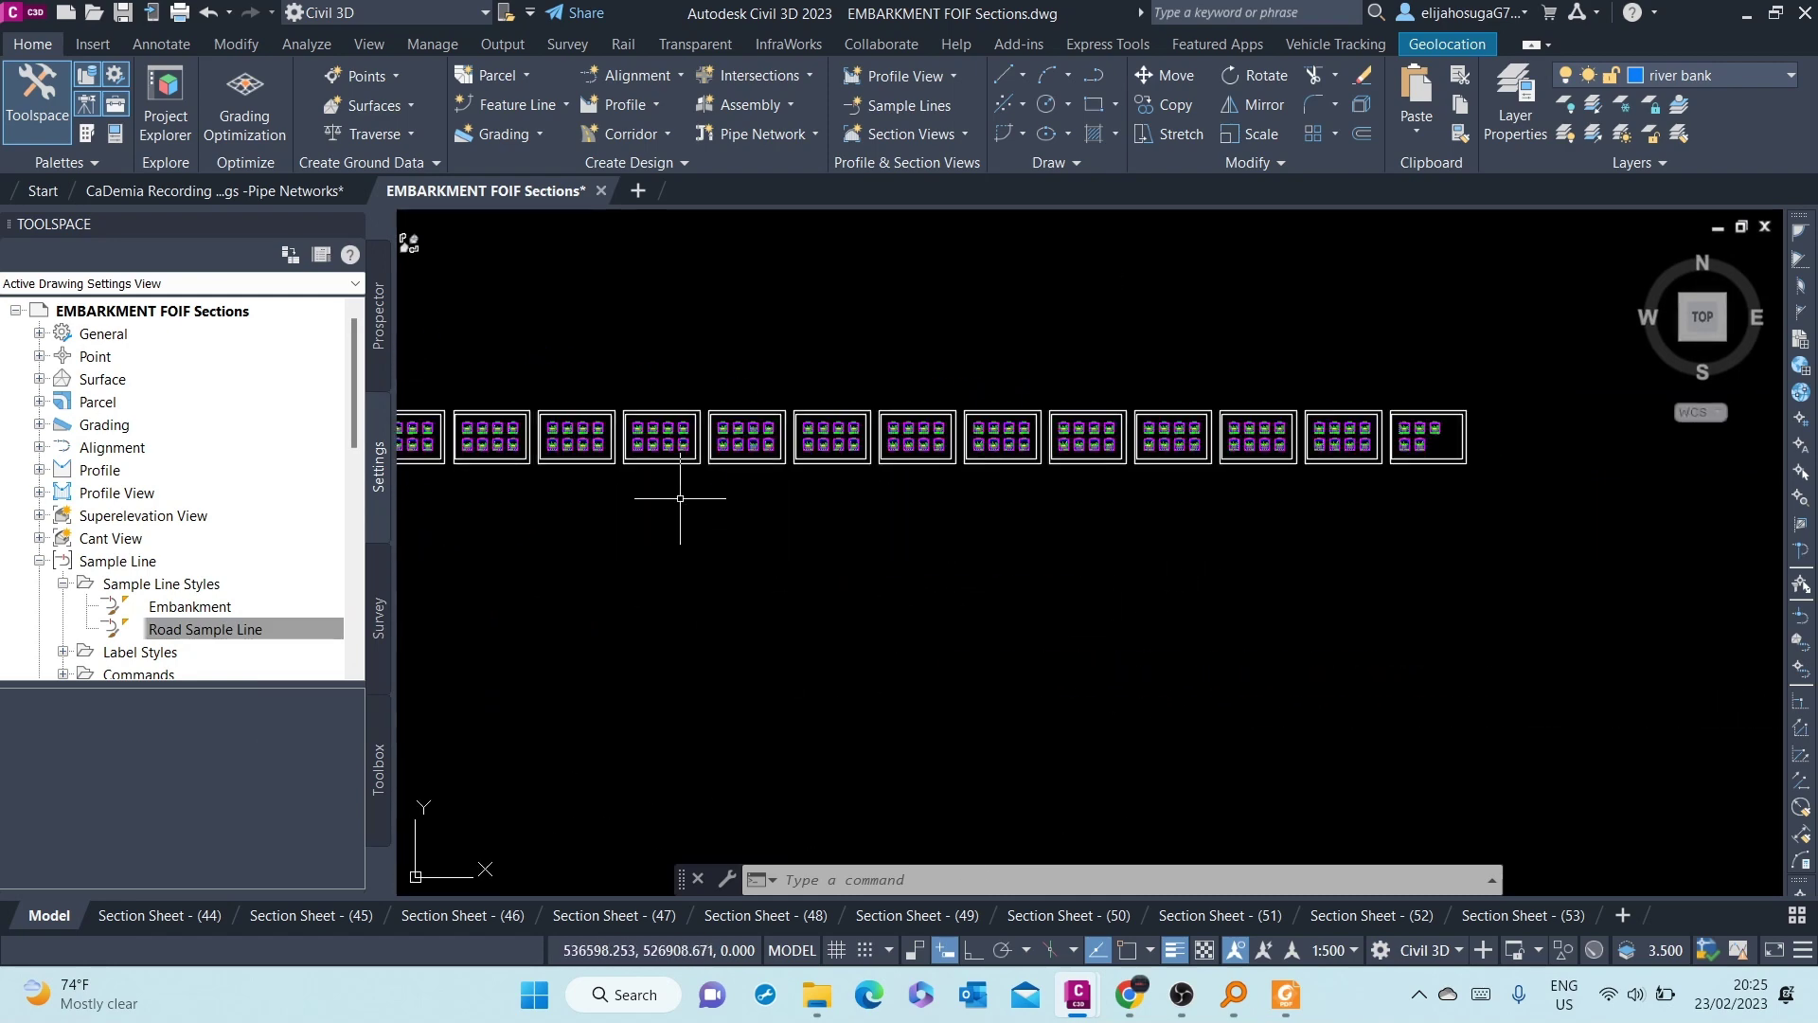
Pan from the alignment back to a sheet of eight embankment cross-section views.
middle_drag(681, 498, 819, 569)
scroll(568, 519, up, 3)
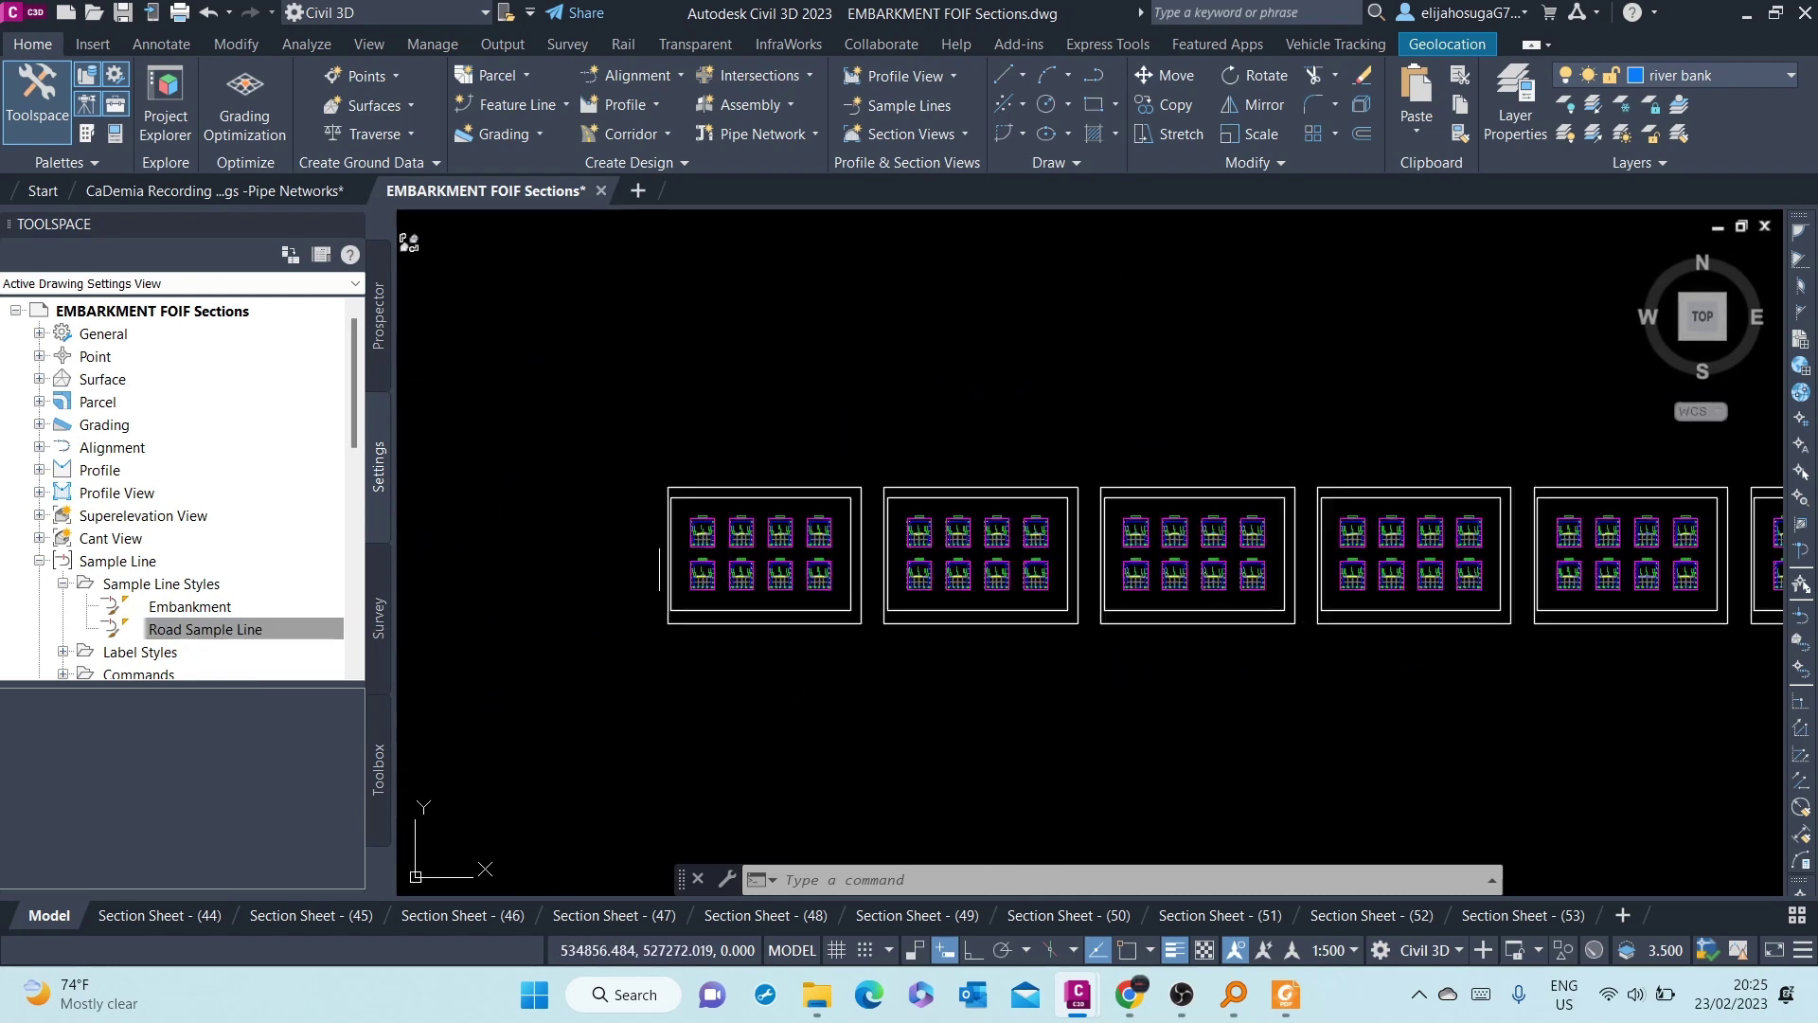
scroll(711, 526, up, 3)
scroll(764, 511, up, 3)
scroll(762, 511, down, 4)
scroll(763, 511, down, 4)
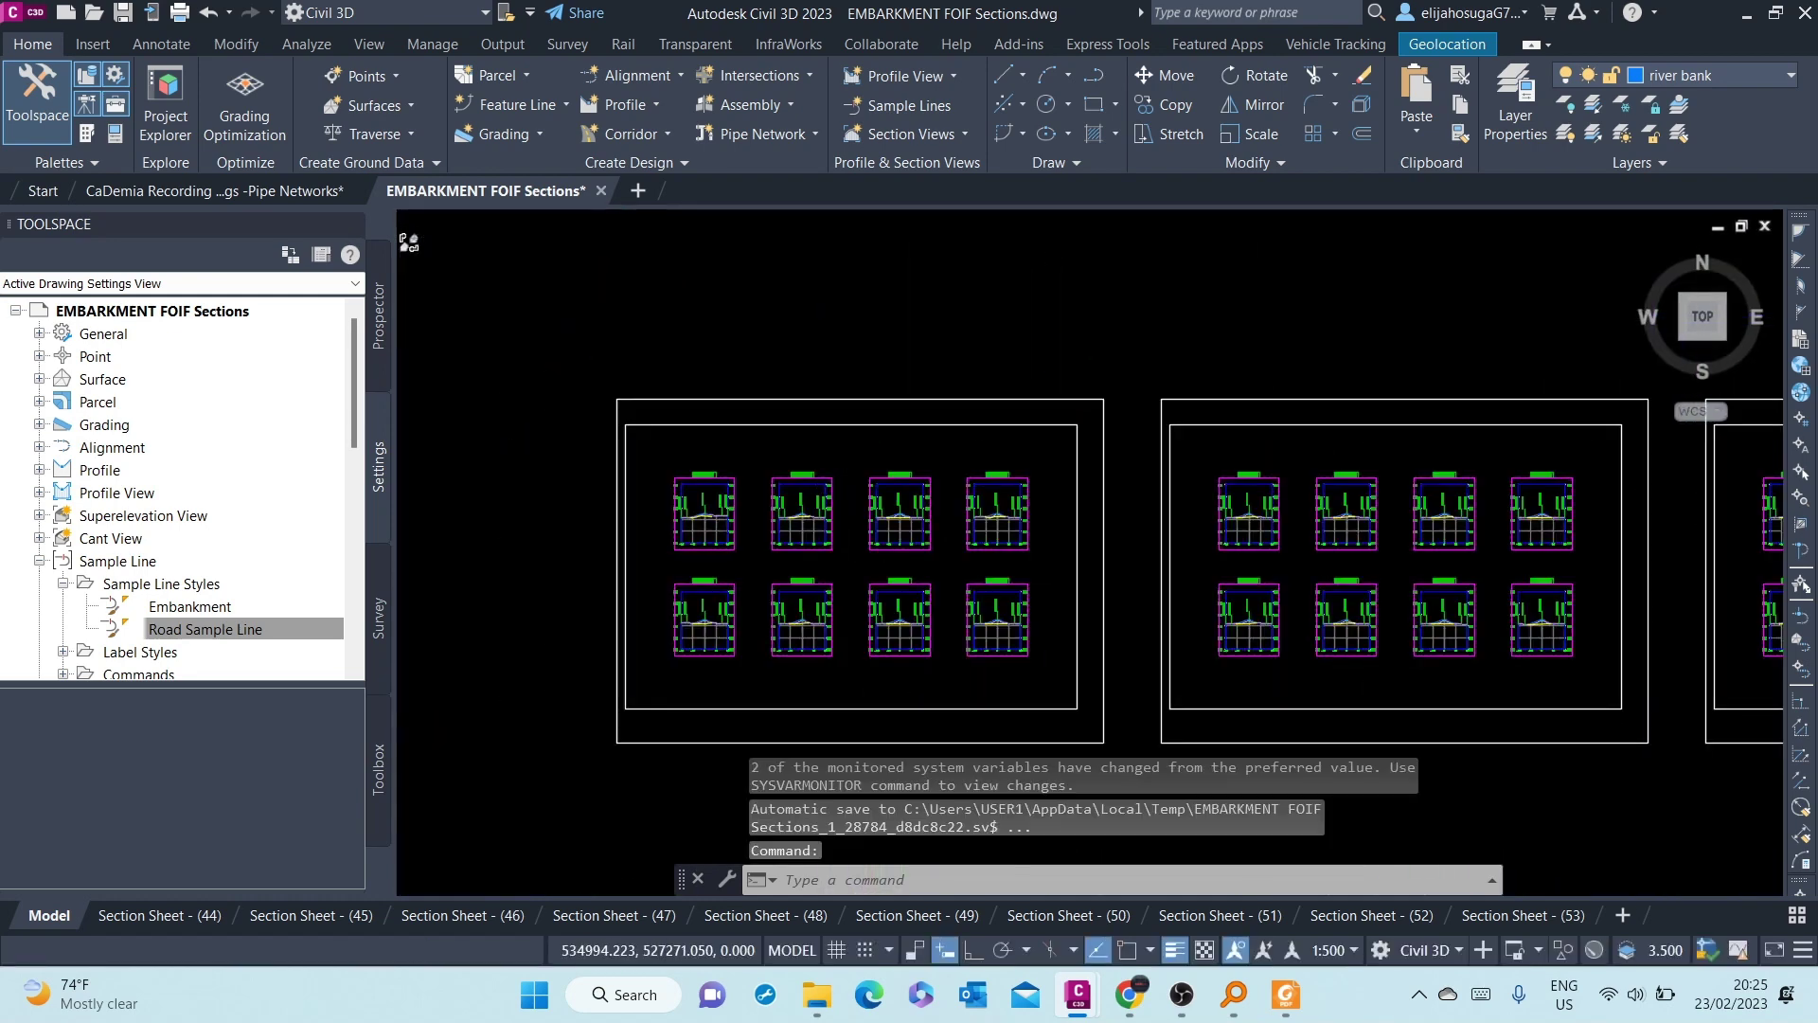
scroll(868, 536, up, 2)
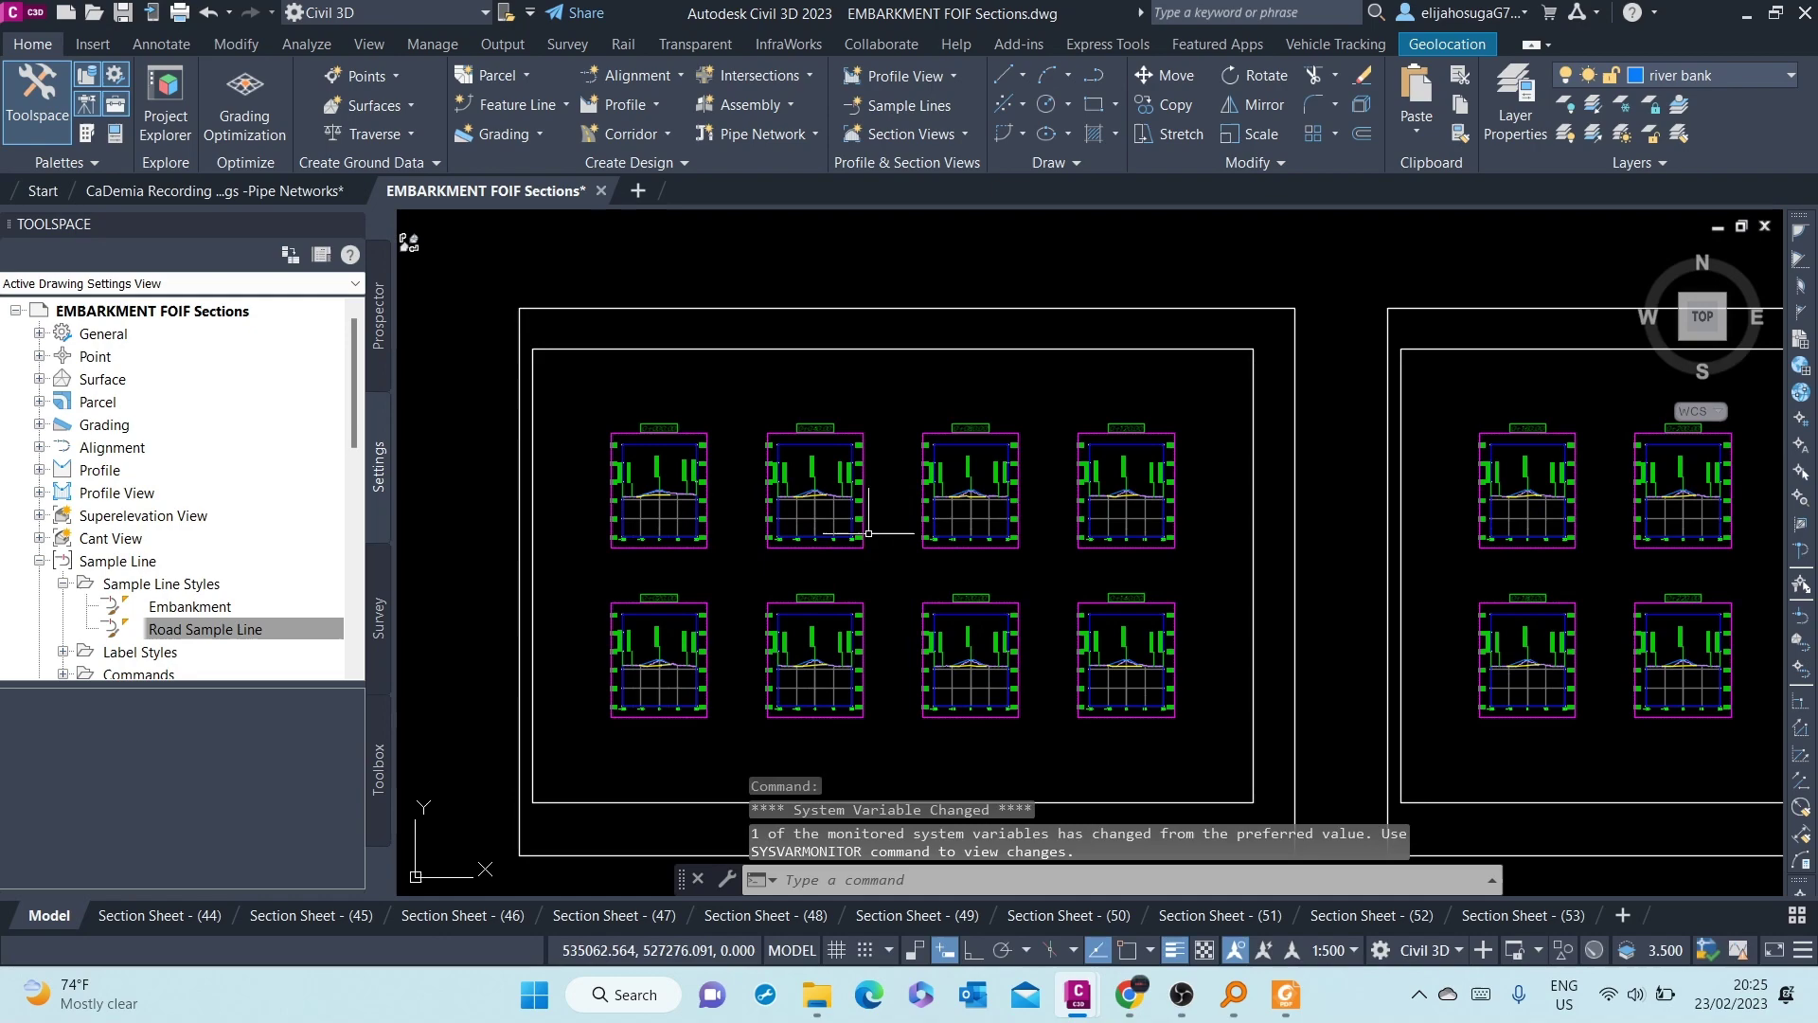